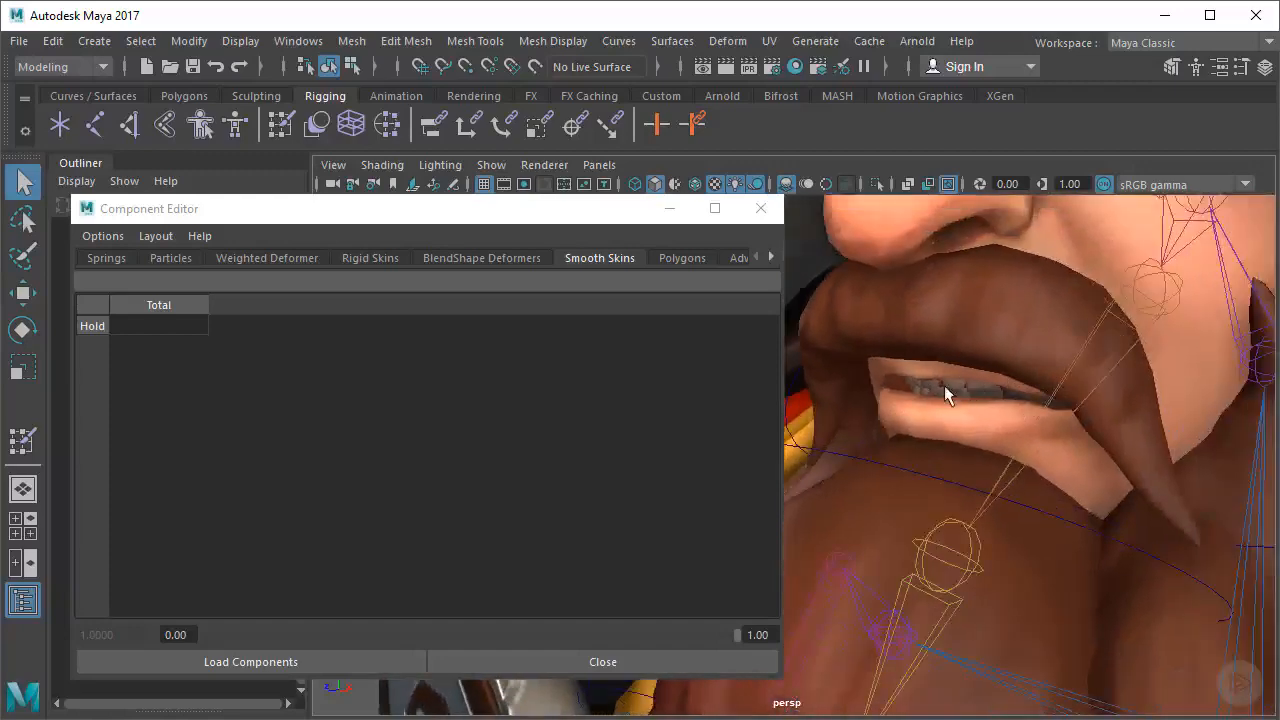
Select the dwarf character mesh around the face and switch it to face selection mode
left_click_drag(944, 385, 987, 210, "alt")
middle_click_drag(893, 392, 926, 406, "alt")
right_click_drag(881, 407, 929, 403, "alt")
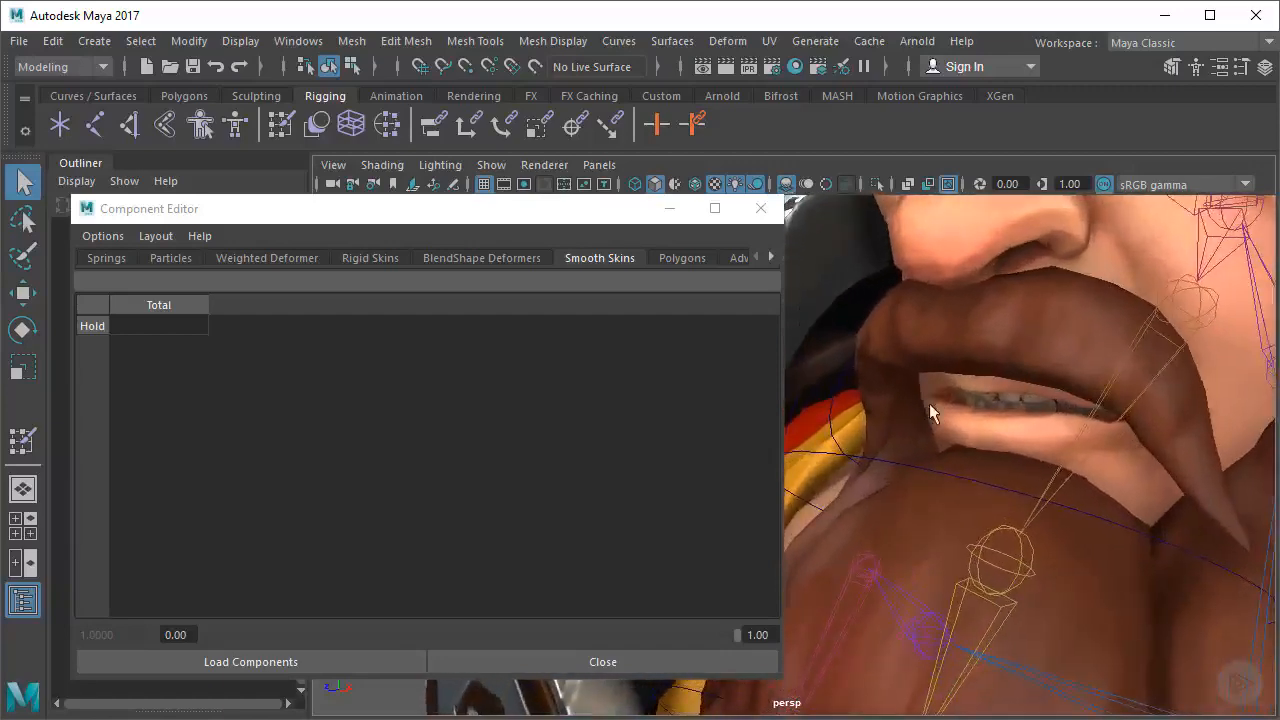
left_click_drag(1067, 389, 964, 390, "alt")
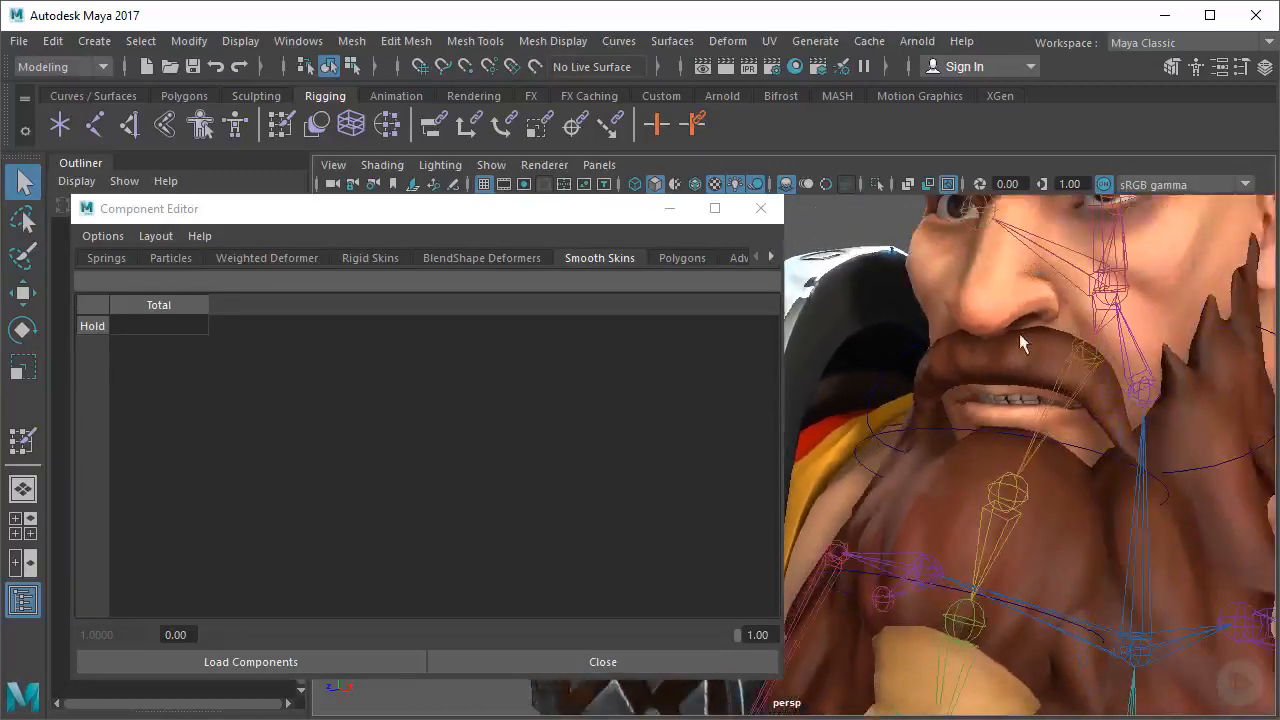
right_click_drag(1029, 338, 1003, 396, "alt")
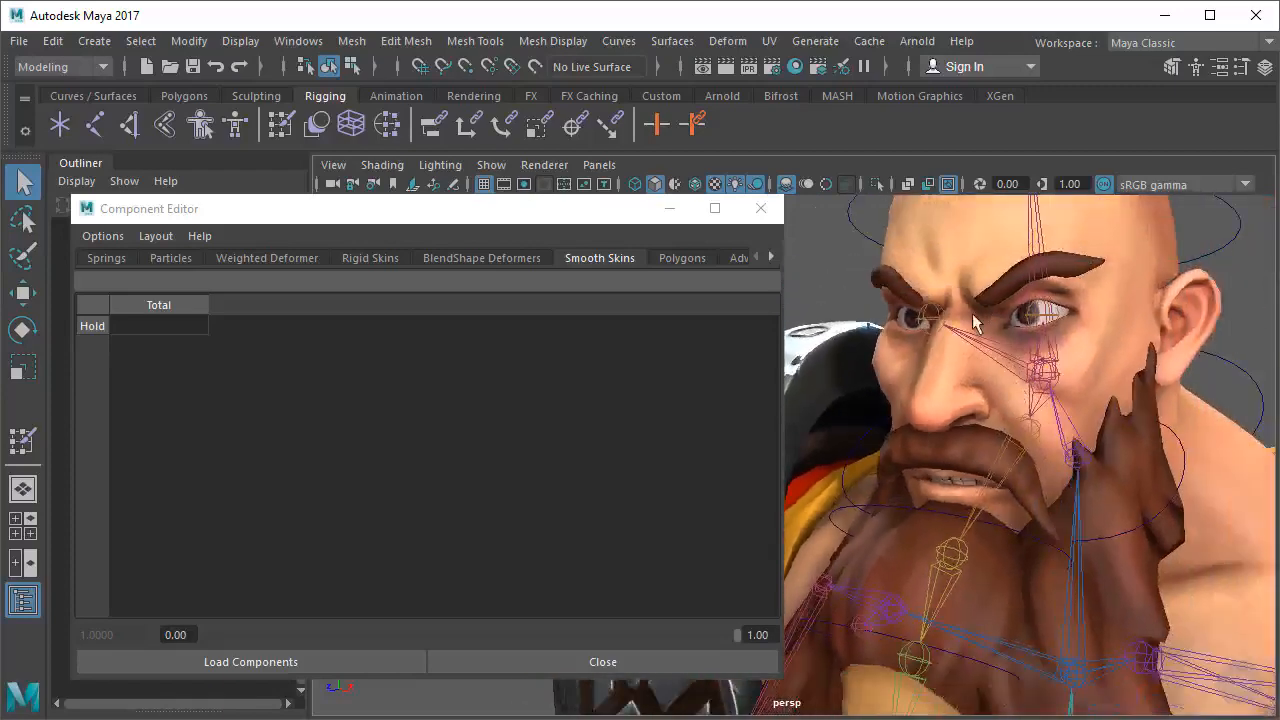
left_click_drag(990, 315, 971, 358, "alt")
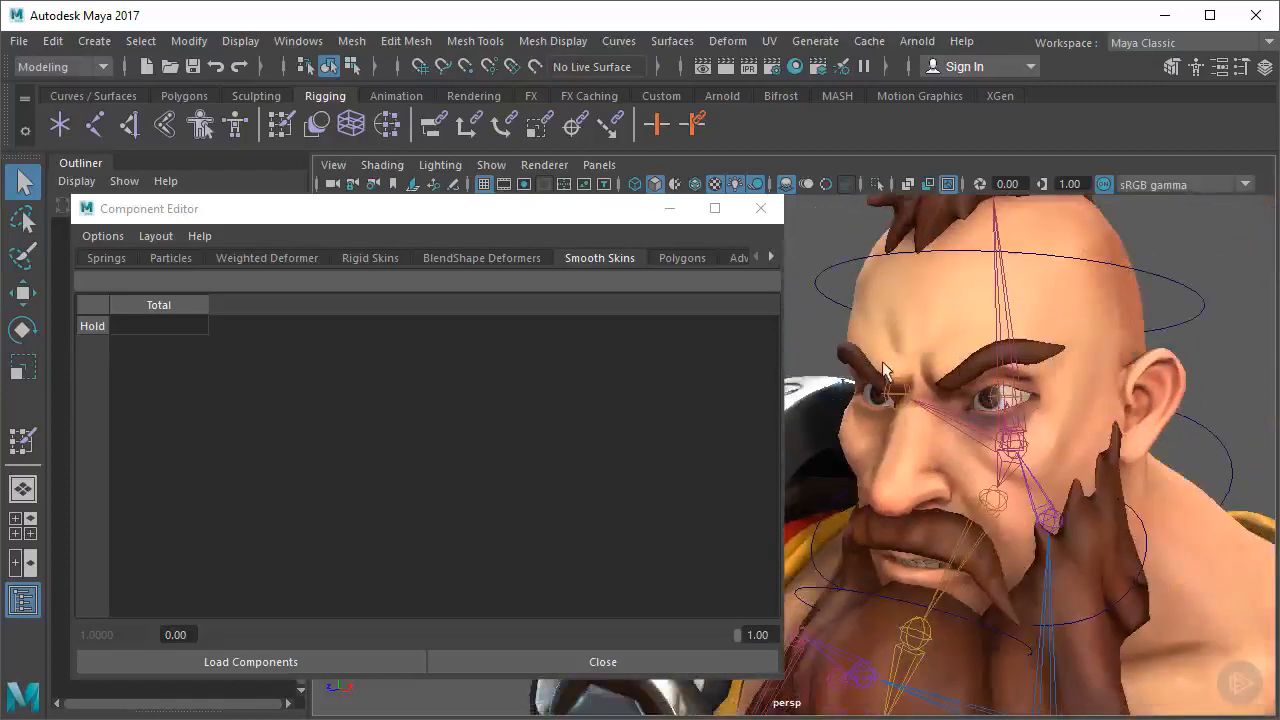
left_click_drag(895, 377, 925, 317, "alt")
left_click(1017, 249)
left_click_drag(1017, 249, 1024, 267, "alt")
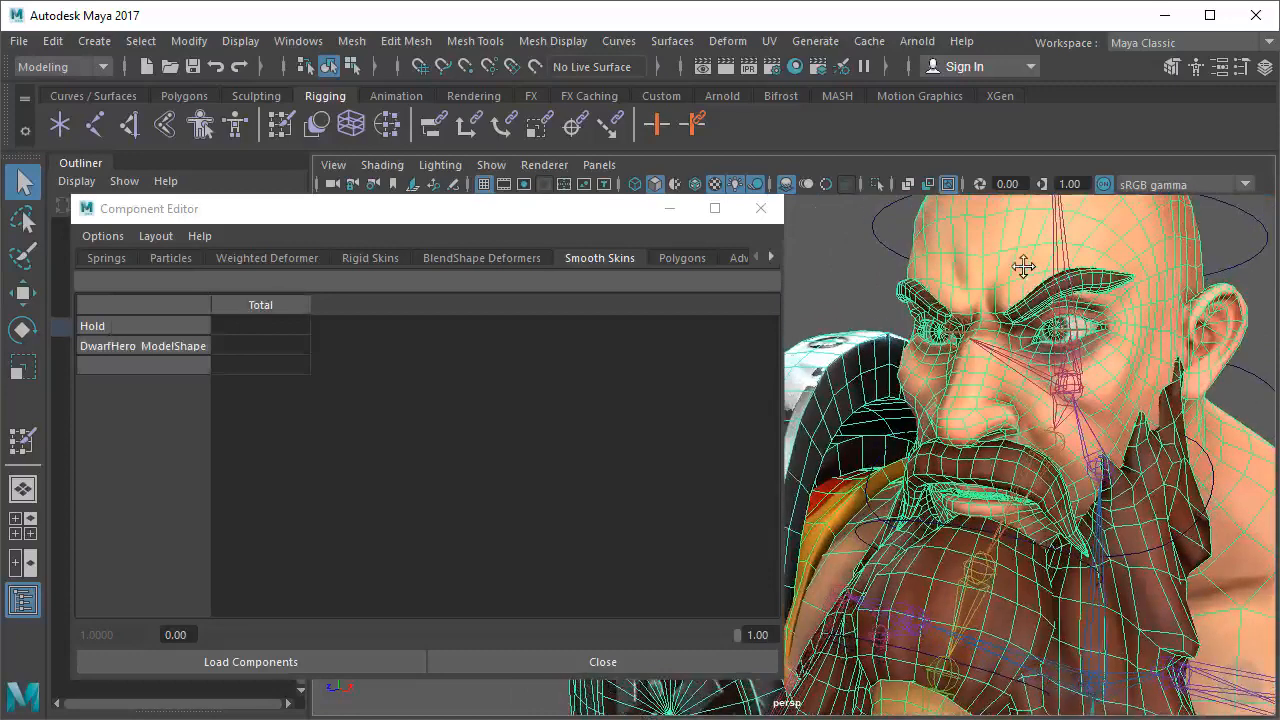
right_click(1024, 268)
right_click_drag(1024, 268, 1034, 308)
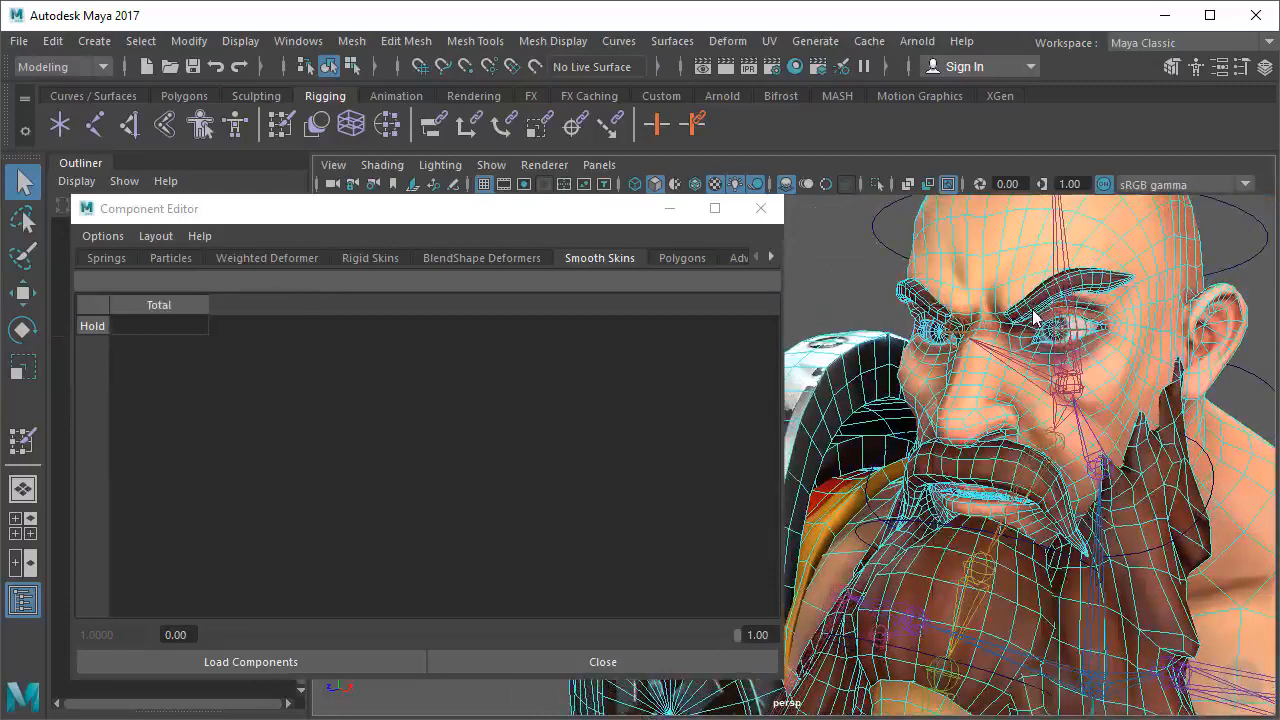
Select all faces of both eyebrows and the moustache as complete mesh shells
double_click(1034, 303)
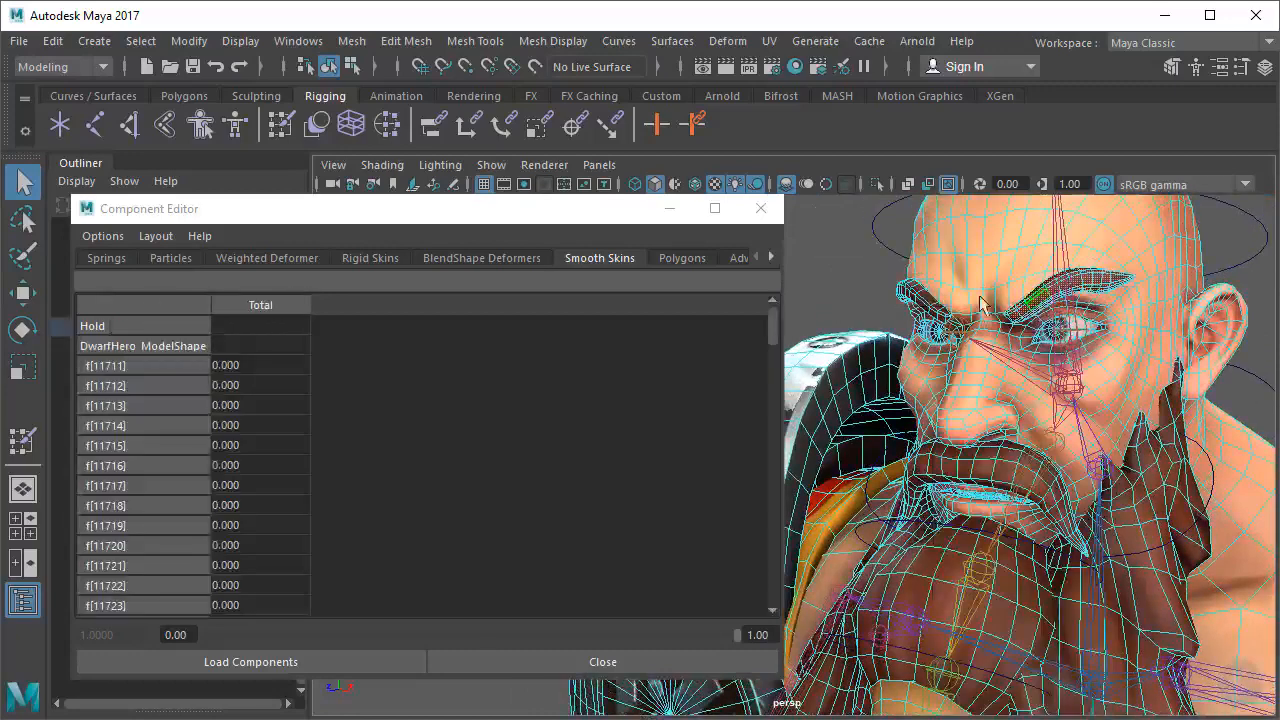
double_click(922, 309)
double_click(1045, 295, "shift")
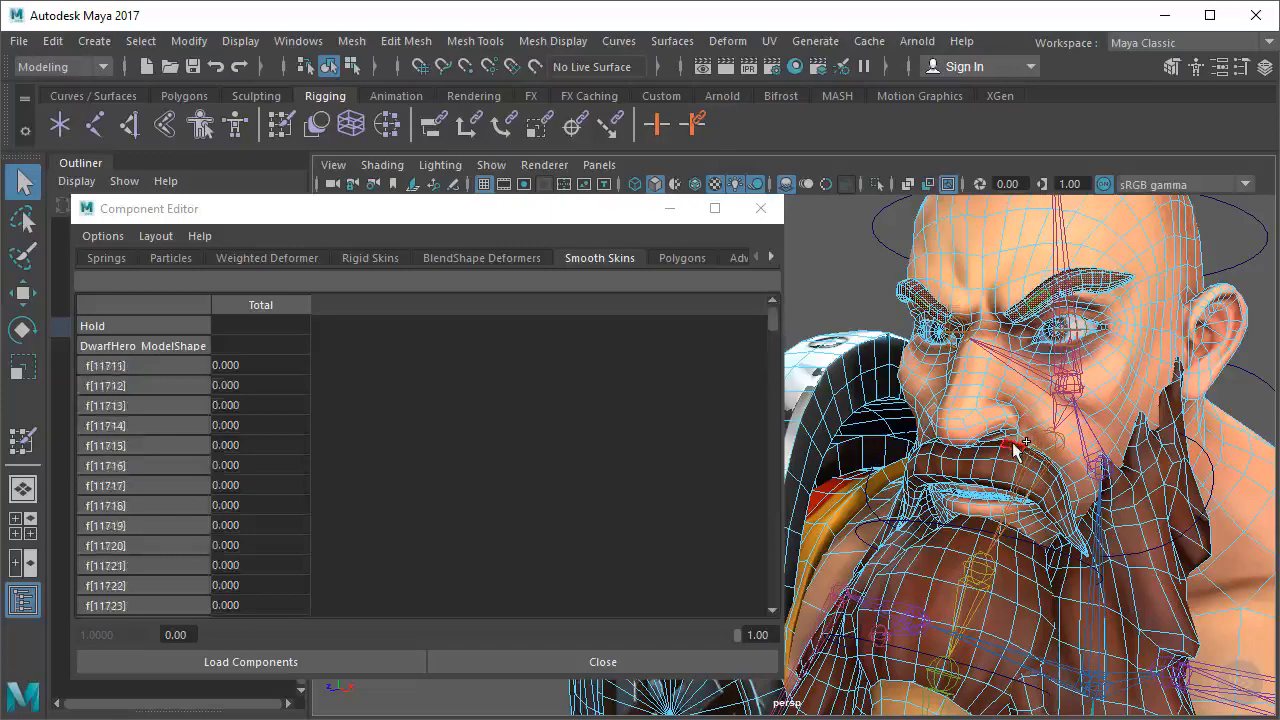
double_click(1014, 448, "shift")
right_click_drag(937, 418, 1034, 402, "alt")
left_click_drag(1034, 402, 1027, 343, "alt")
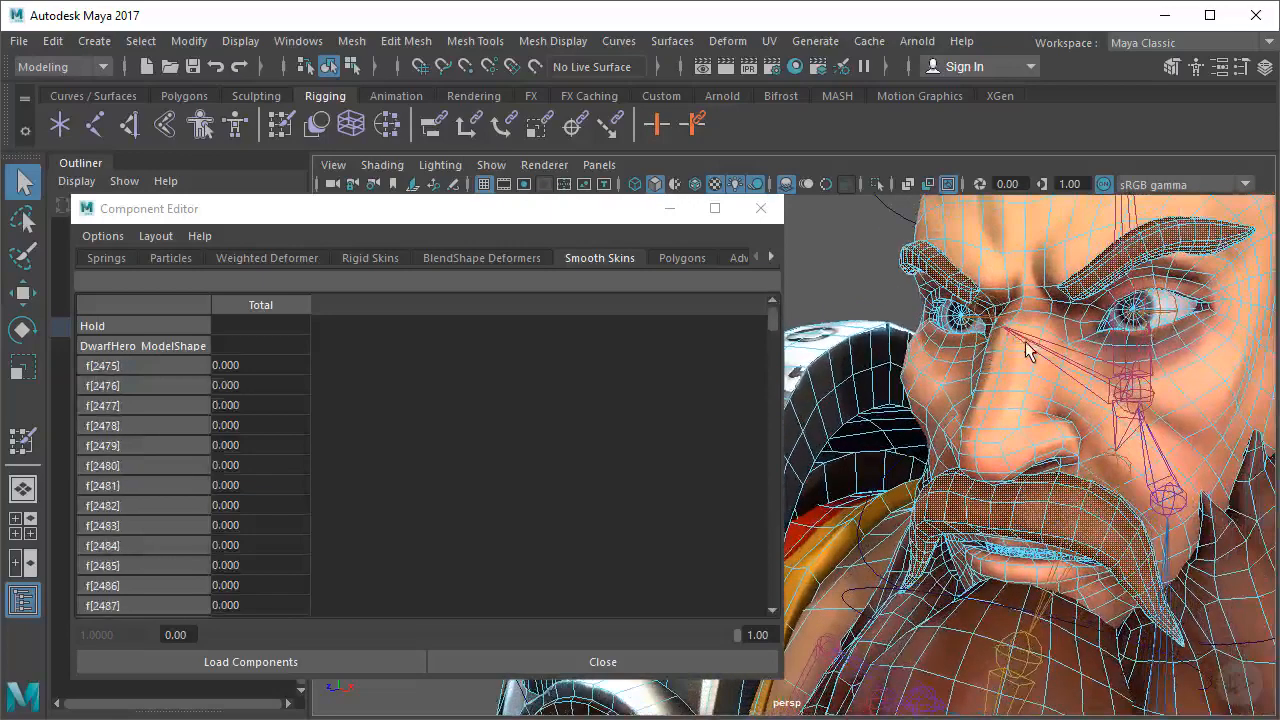
Convert the eyebrow and moustache faces to vertices and set all their Head_Jnt weights to 1
right_click_drag(956, 276, 809, 275, "ctrl")
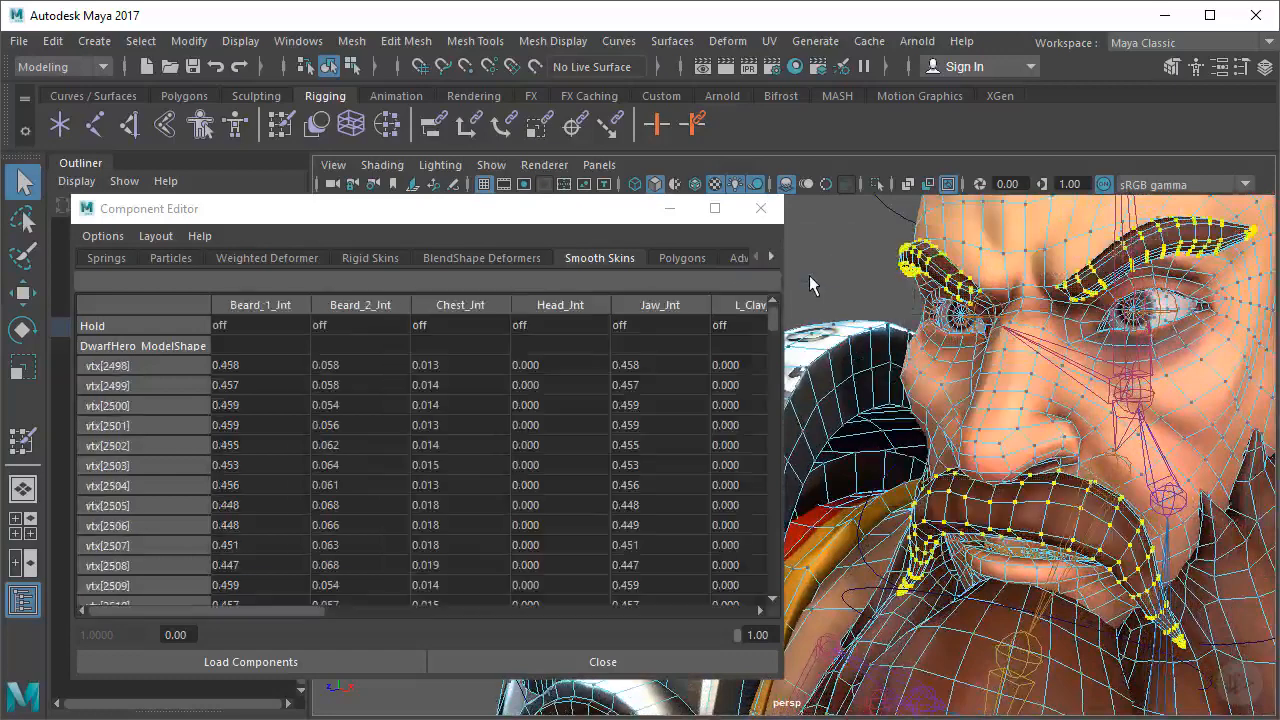
left_click(537, 365)
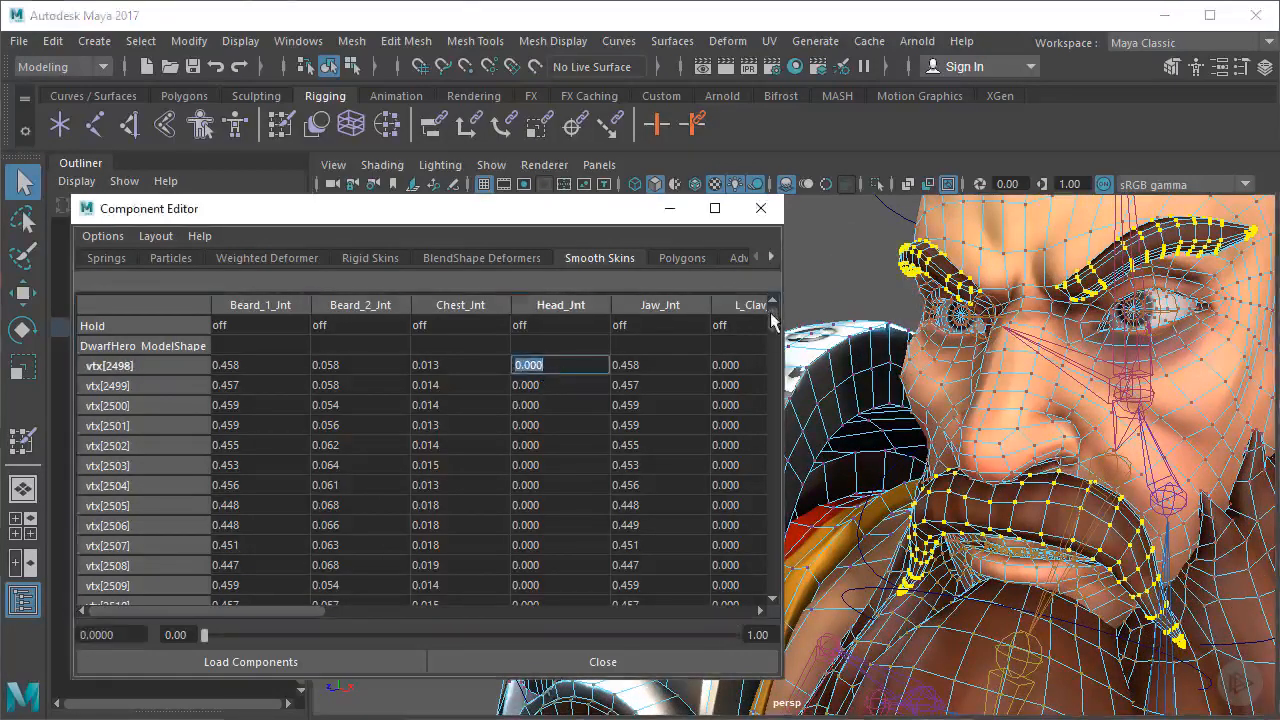
left_click_drag(771, 312, 765, 589)
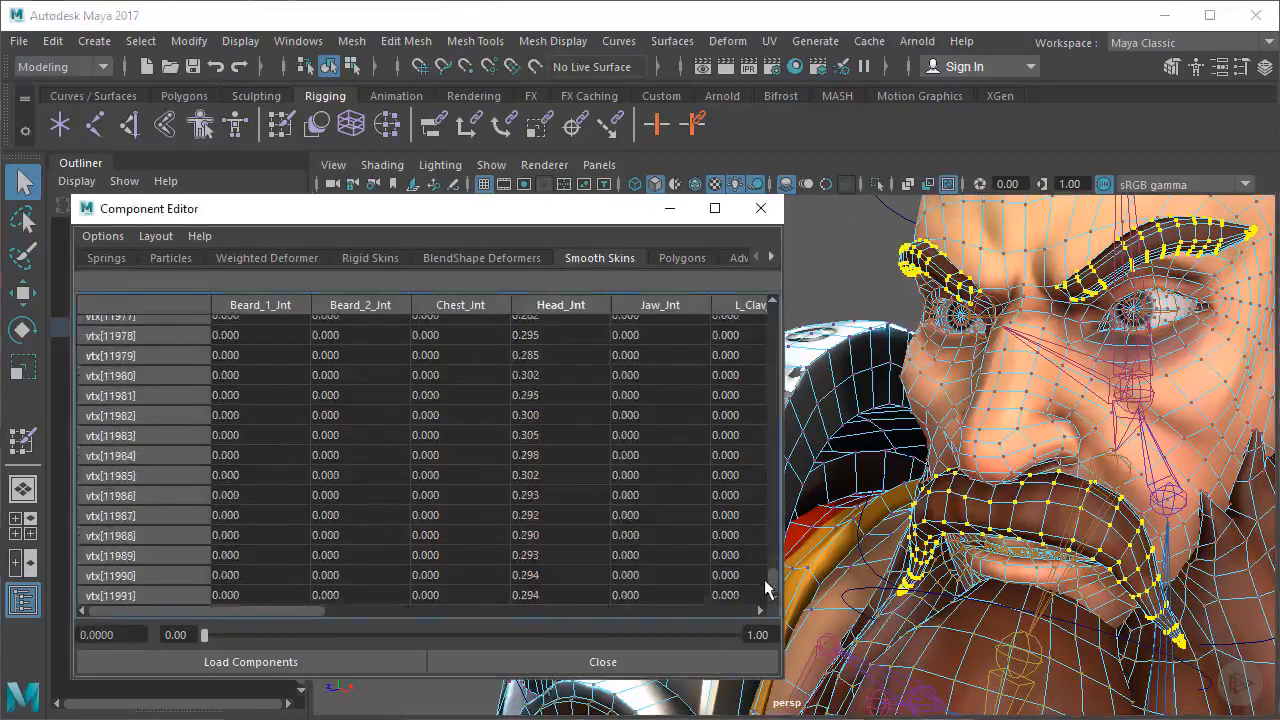
left_click(542, 594, "shift")
type("1")
key("Return")
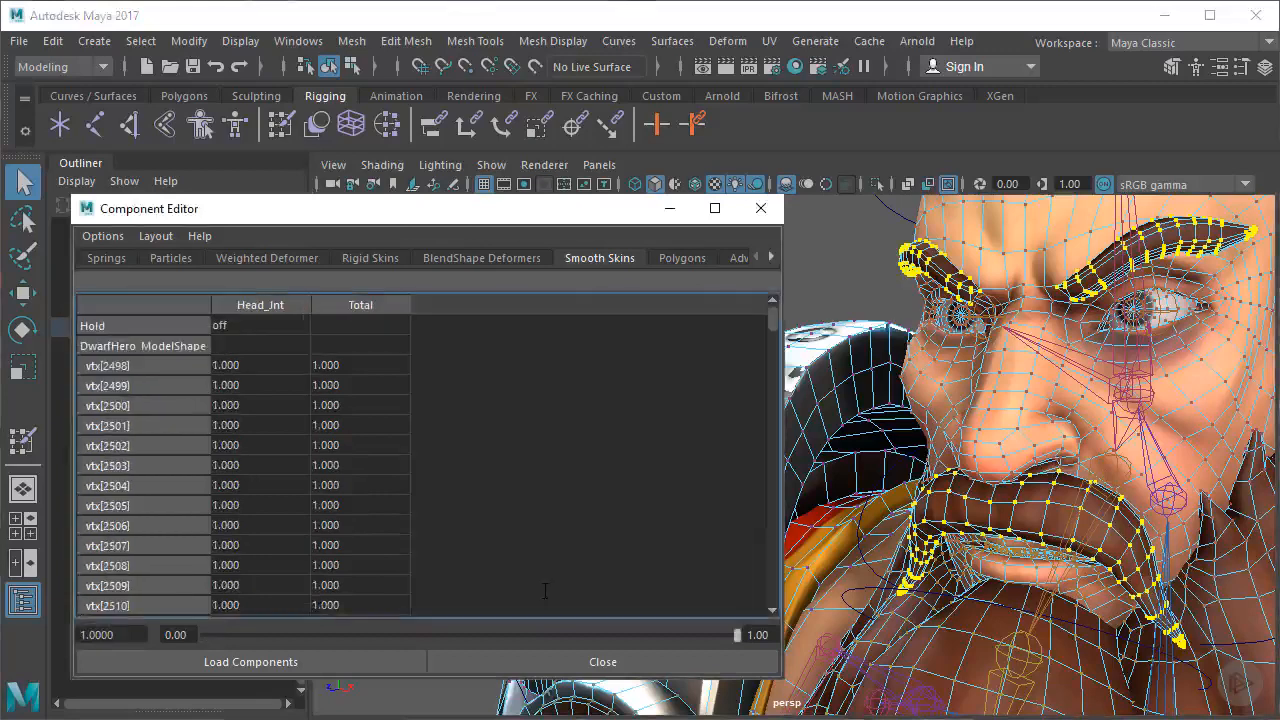
Leave the moustache vertex selection and return the dwarf mesh to object mode
left_click_drag(1020, 427, 980, 325, "alt")
middle_click_drag(1055, 338, 1060, 278, "alt")
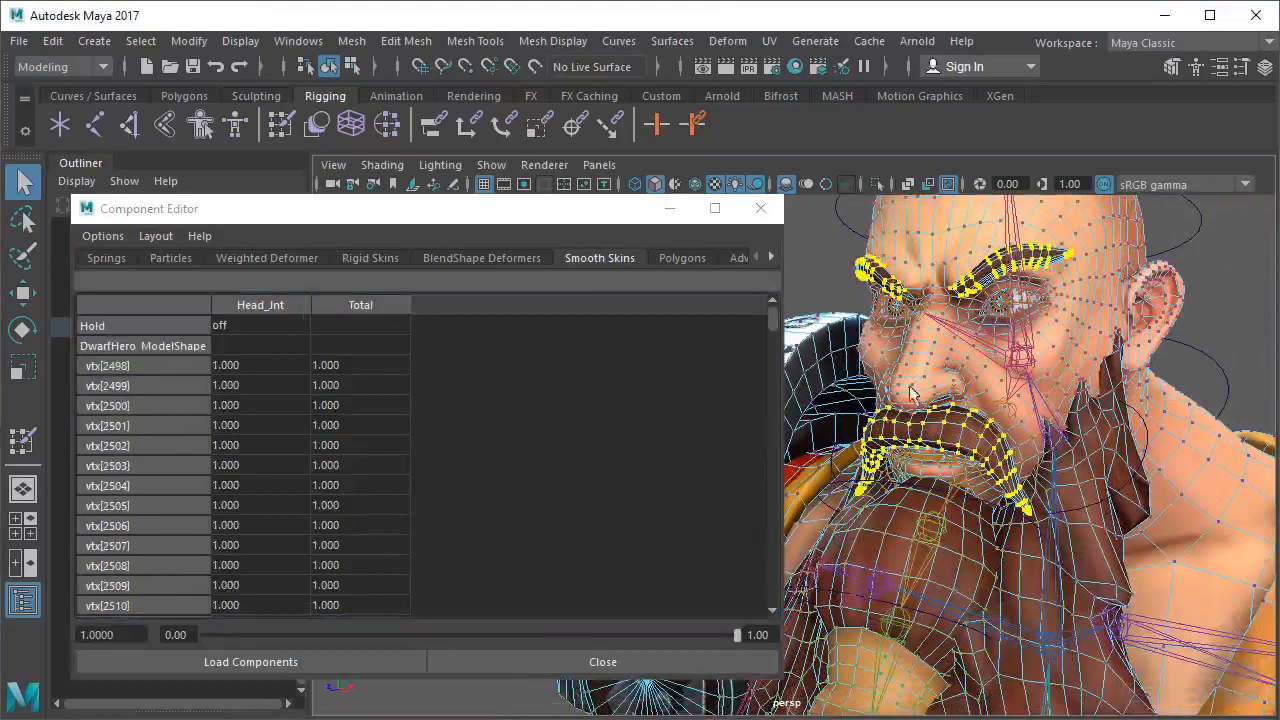
scroll(1003, 429, "up", 6)
middle_click_drag(1003, 429, 909, 423, "alt")
left_click_drag(904, 422, 934, 357, "alt")
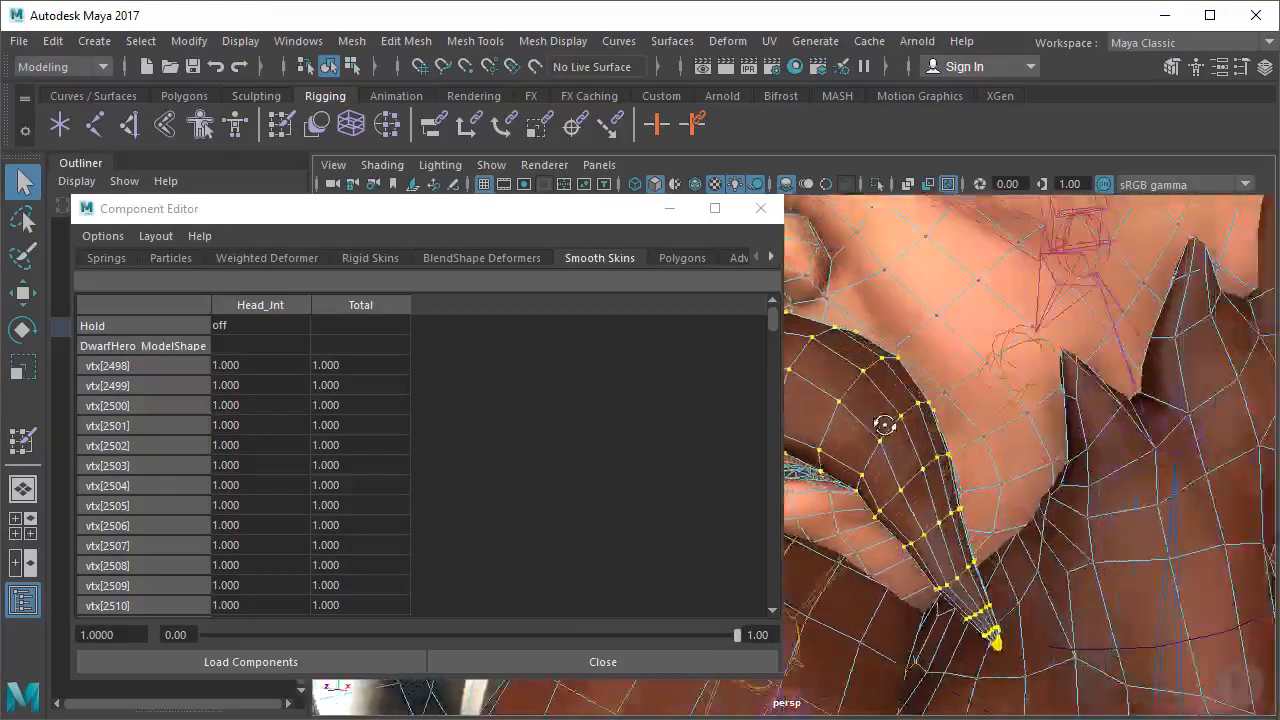
right_click_drag(934, 357, 992, 341)
left_click_drag(992, 350, 949, 383, "alt")
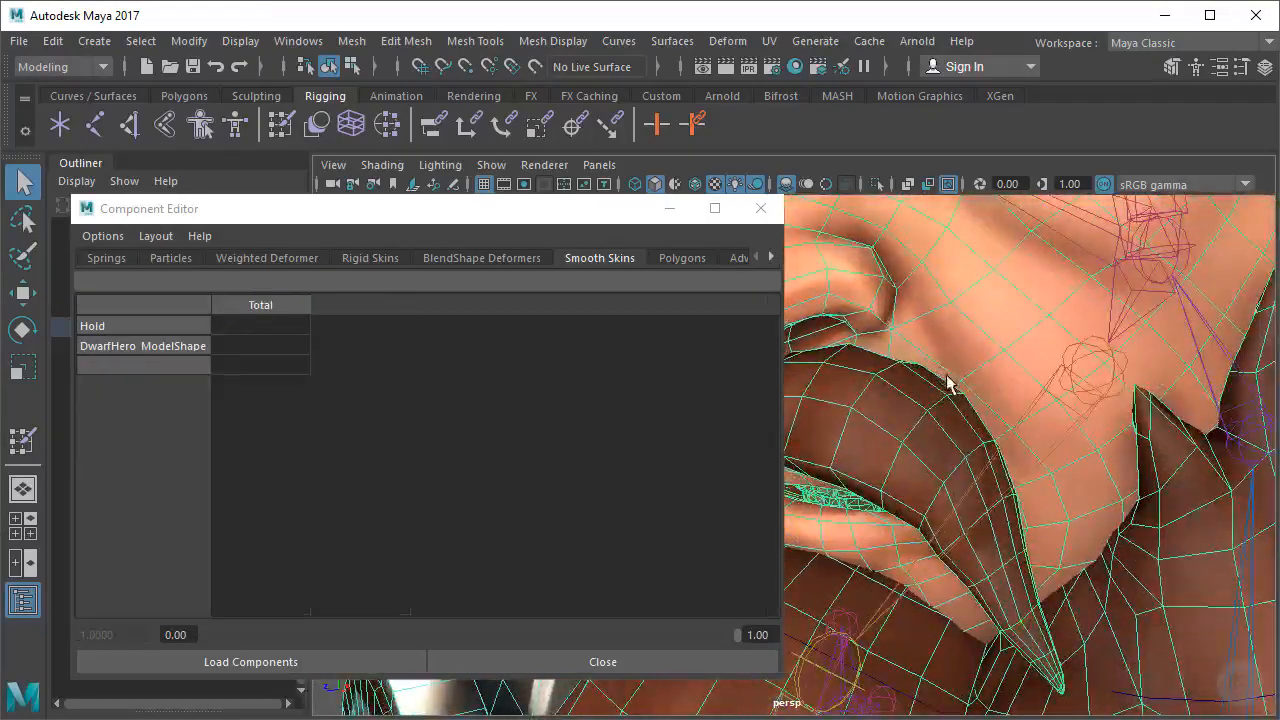
Switch the mesh to face selection and select the complete upper gum shell inside the mouth
scroll(872, 430, "down", 3)
middle_click_drag(830, 490, 969, 460, "alt")
left_click_drag(969, 460, 882, 463, "alt")
right_click_drag(882, 463, 1046, 480, "alt")
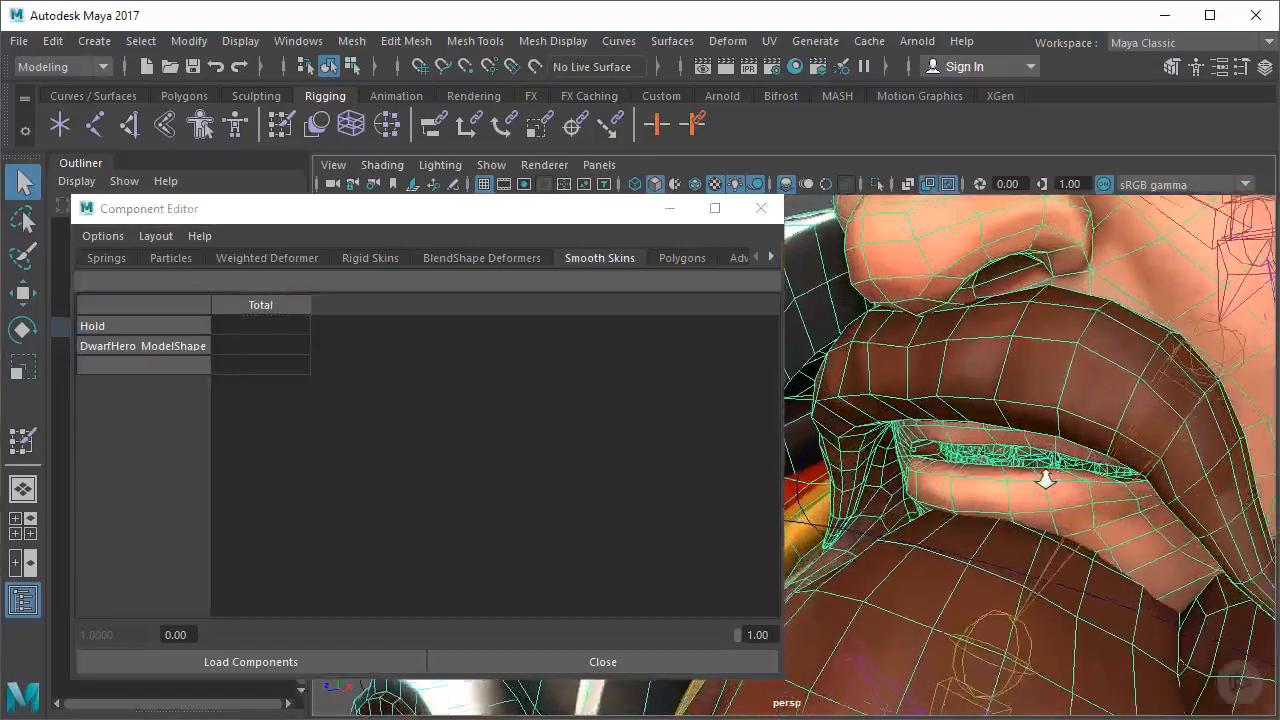
middle_click_drag(1046, 480, 967, 455, "alt")
right_click_drag(965, 448, 985, 498)
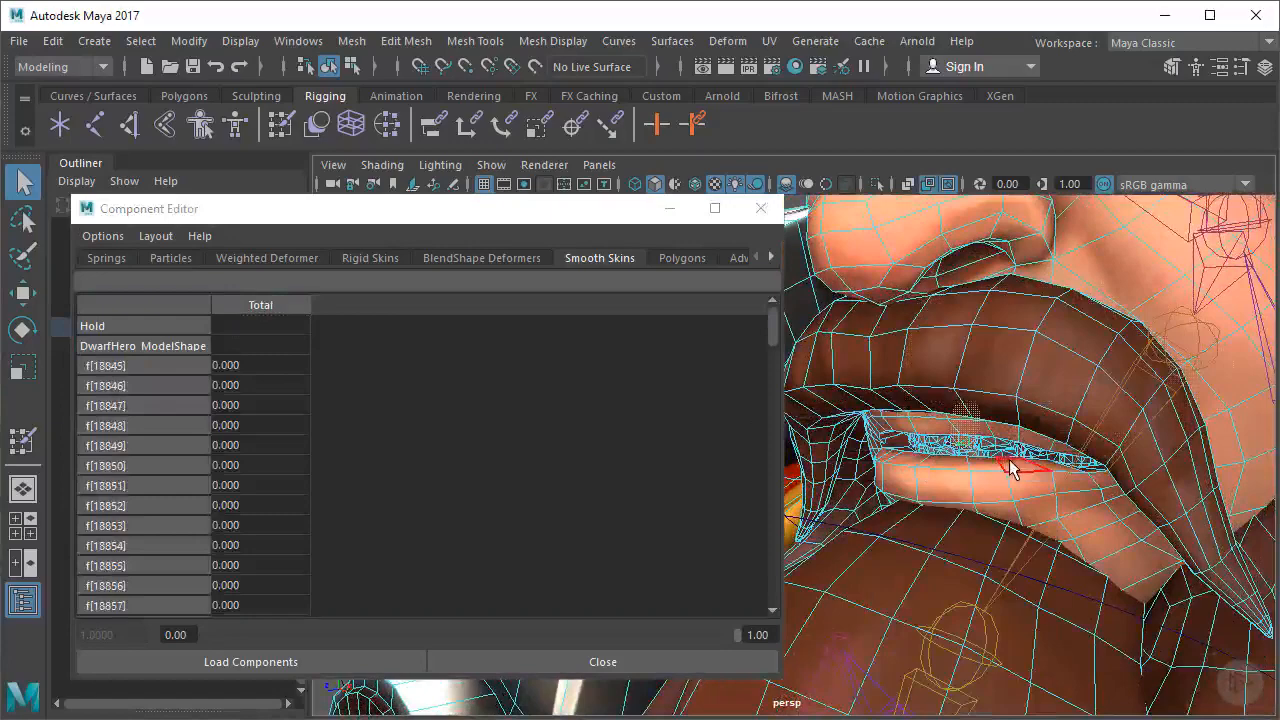
key("f")
left_click_drag(1000, 490, 1010, 410, "alt")
double_click(1222, 322)
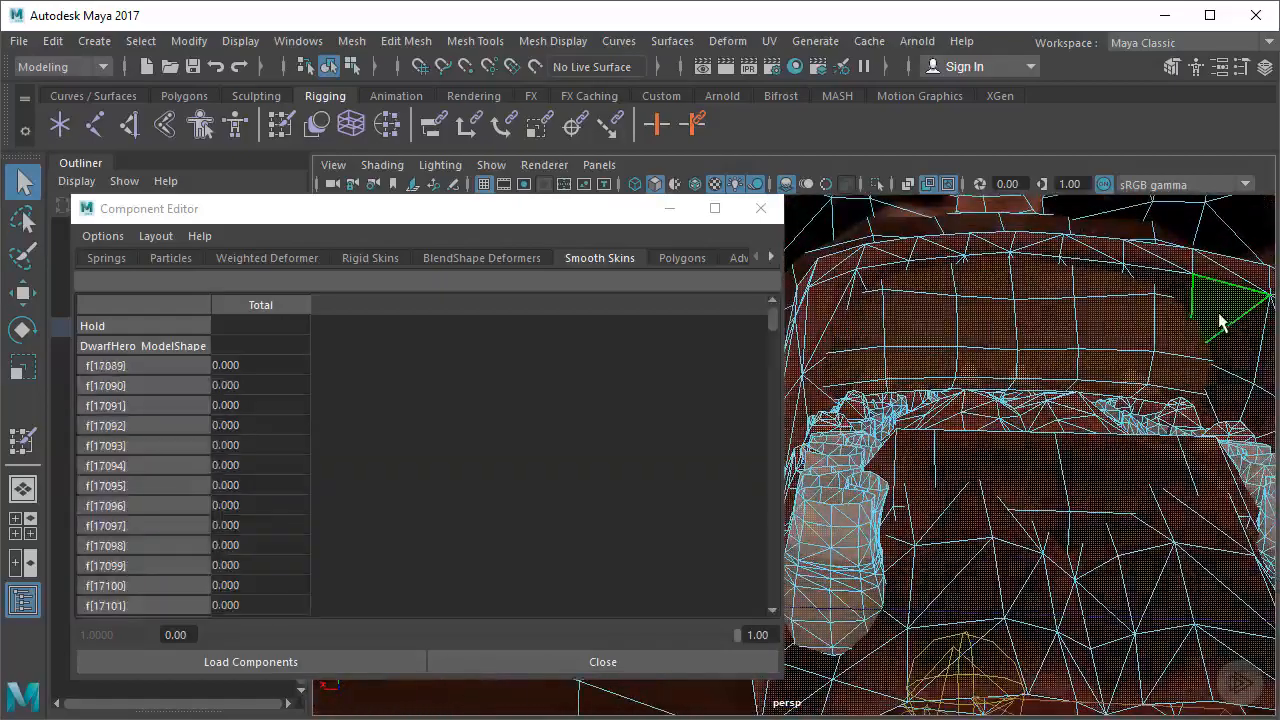
Convert the upper gum faces to vertices and set all their Head_Jnt weights to 1
left_click_drag(1146, 320, 950, 352, "alt")
right_click_drag(979, 360, 808, 354, "ctrl")
left_click(341, 365)
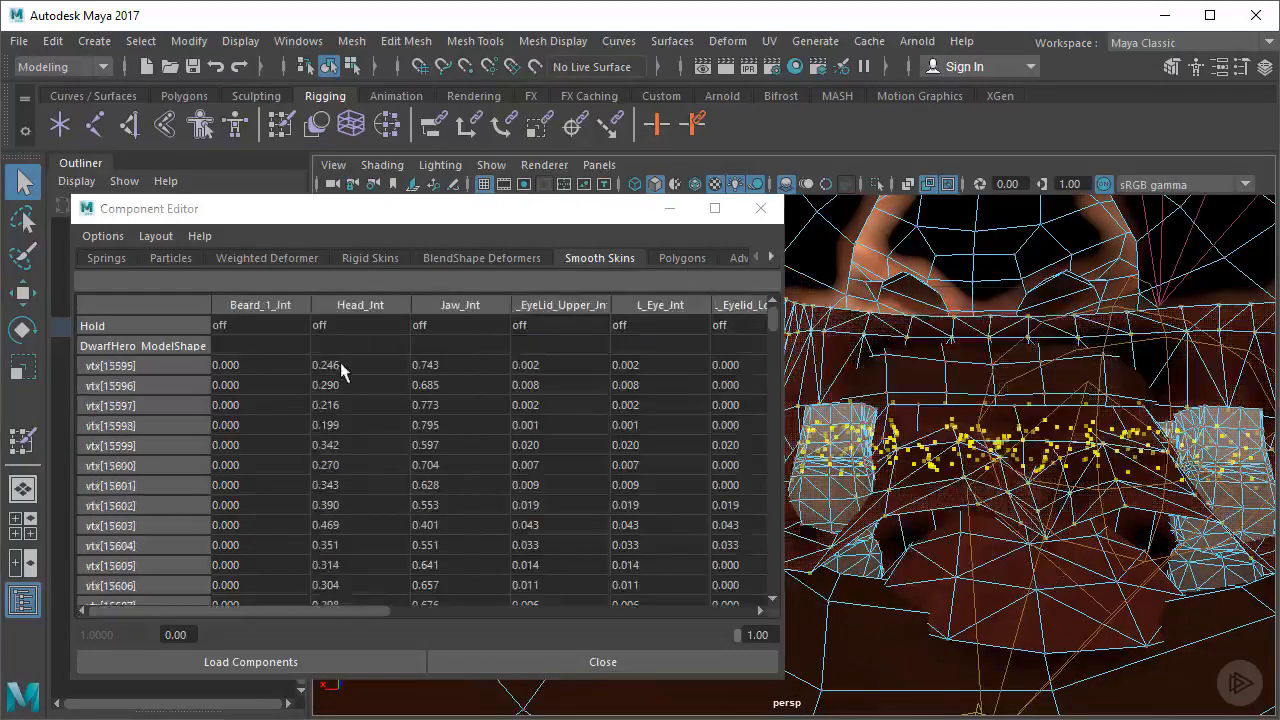
left_click_drag(775, 320, 752, 567)
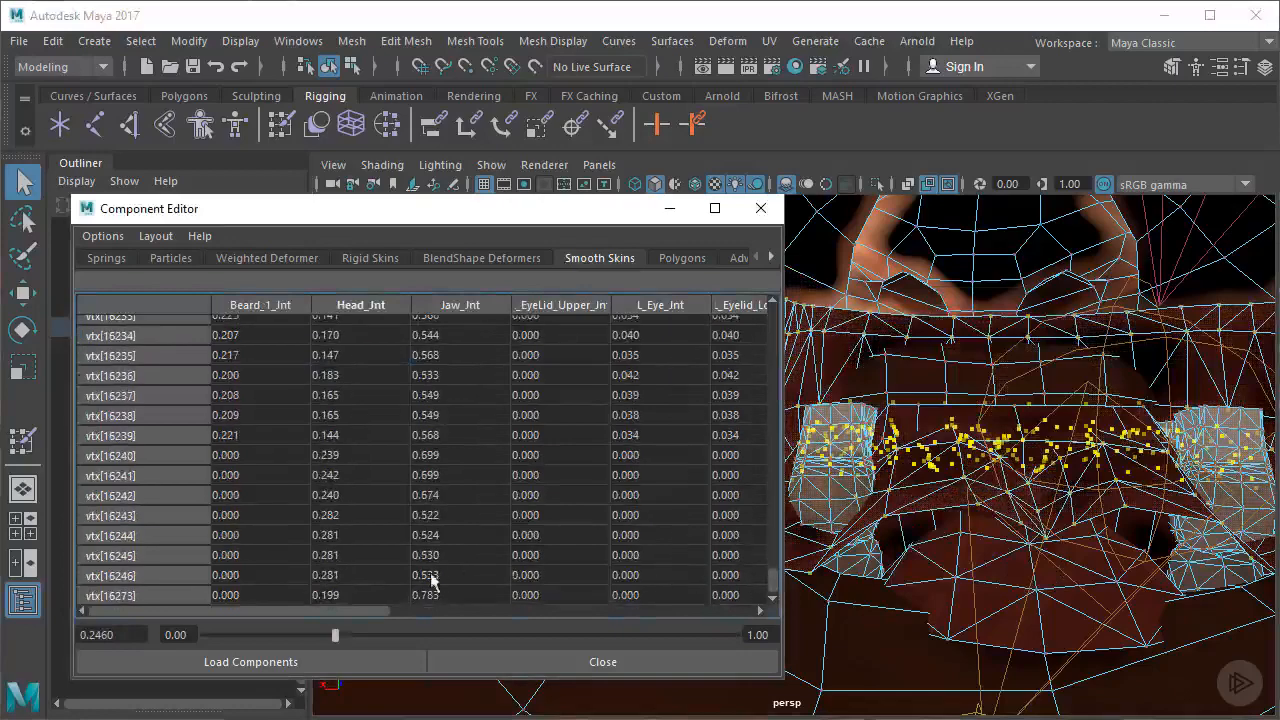
left_click(341, 595, "shift")
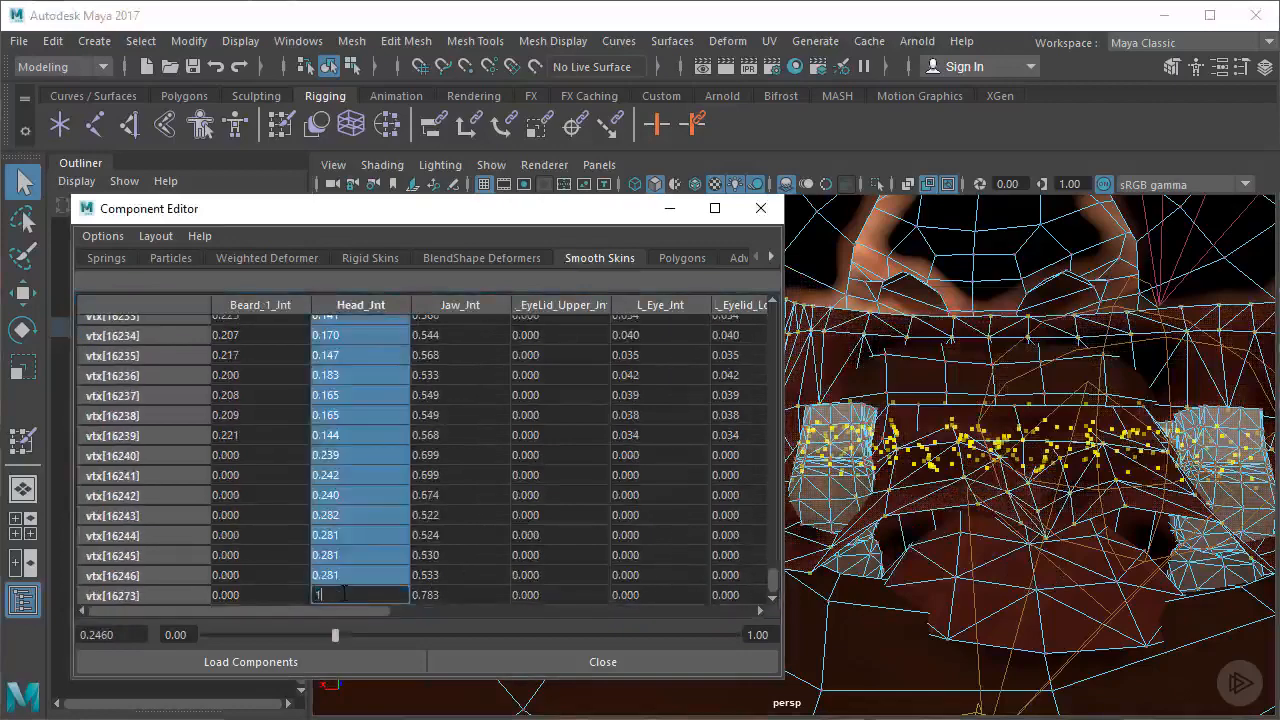
type("1")
key("Return")
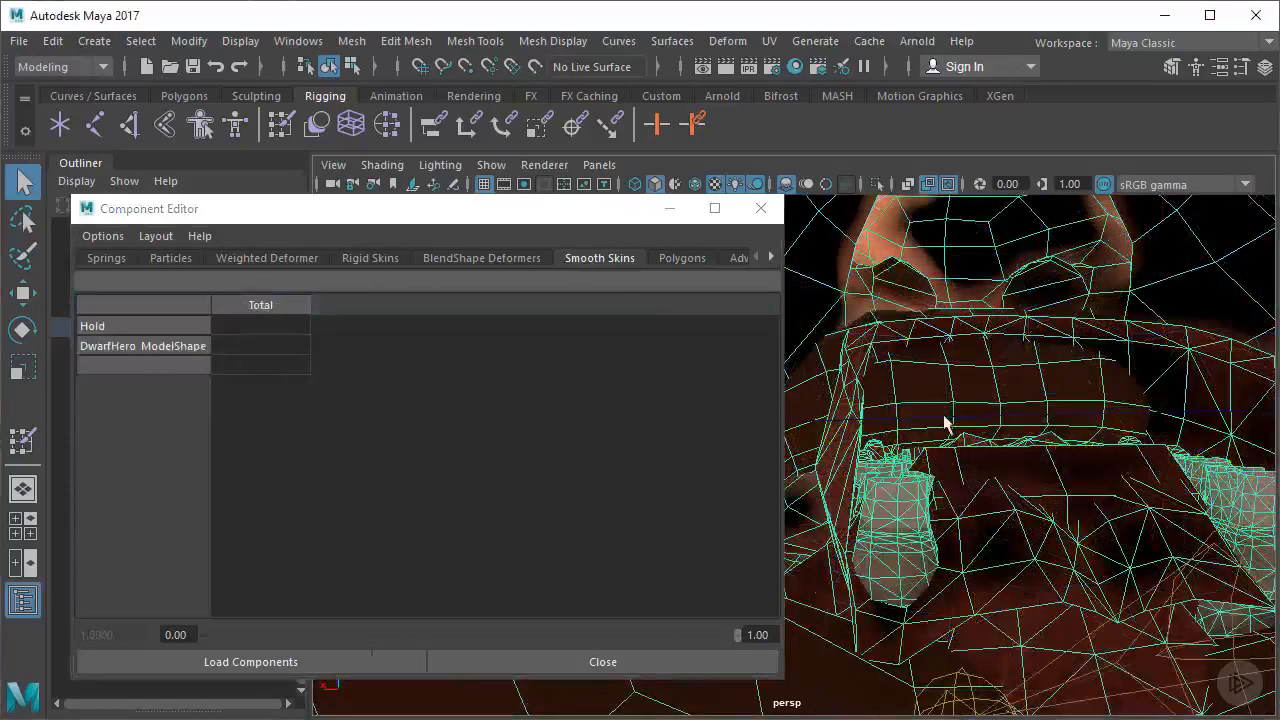
Select the faces of the upper teeth along one side of the mouth, from the back teeth toward the front
left_click_drag(945, 419, 879, 518, "alt")
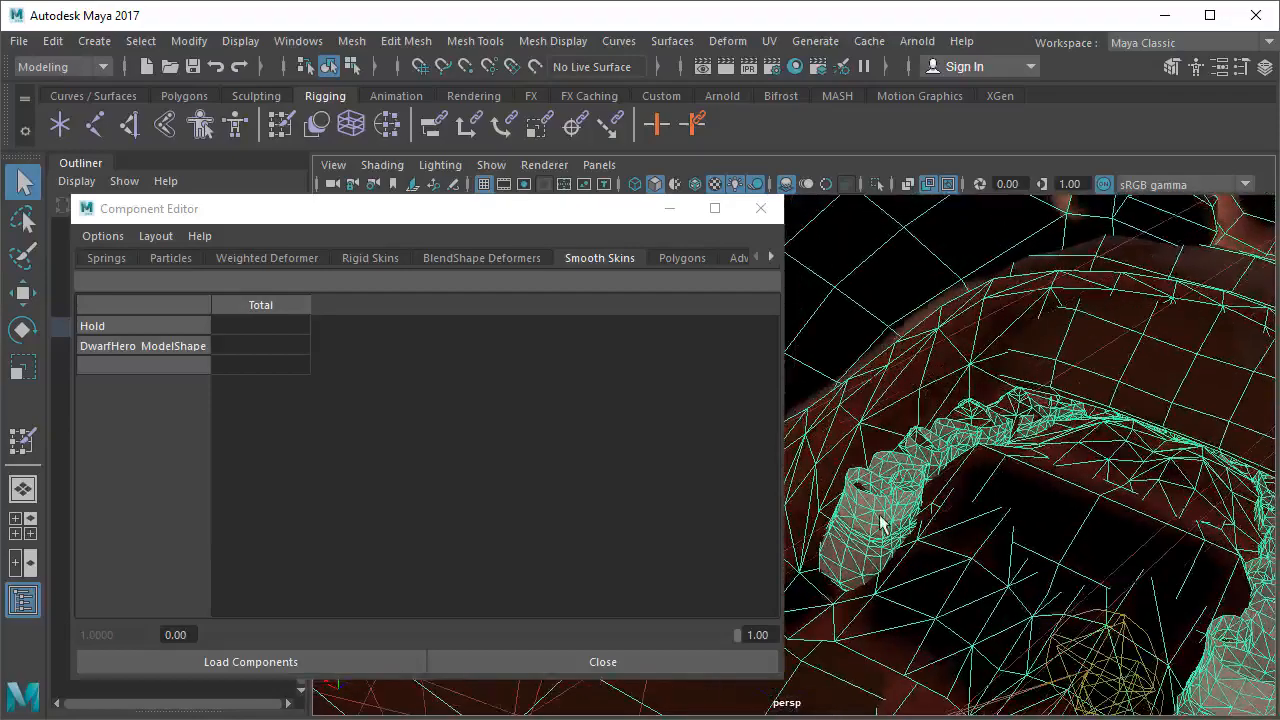
right_click_drag(879, 518, 884, 506)
double_click(882, 500)
left_click_drag(882, 503, 992, 448, "alt")
left_click(926, 450, "shift")
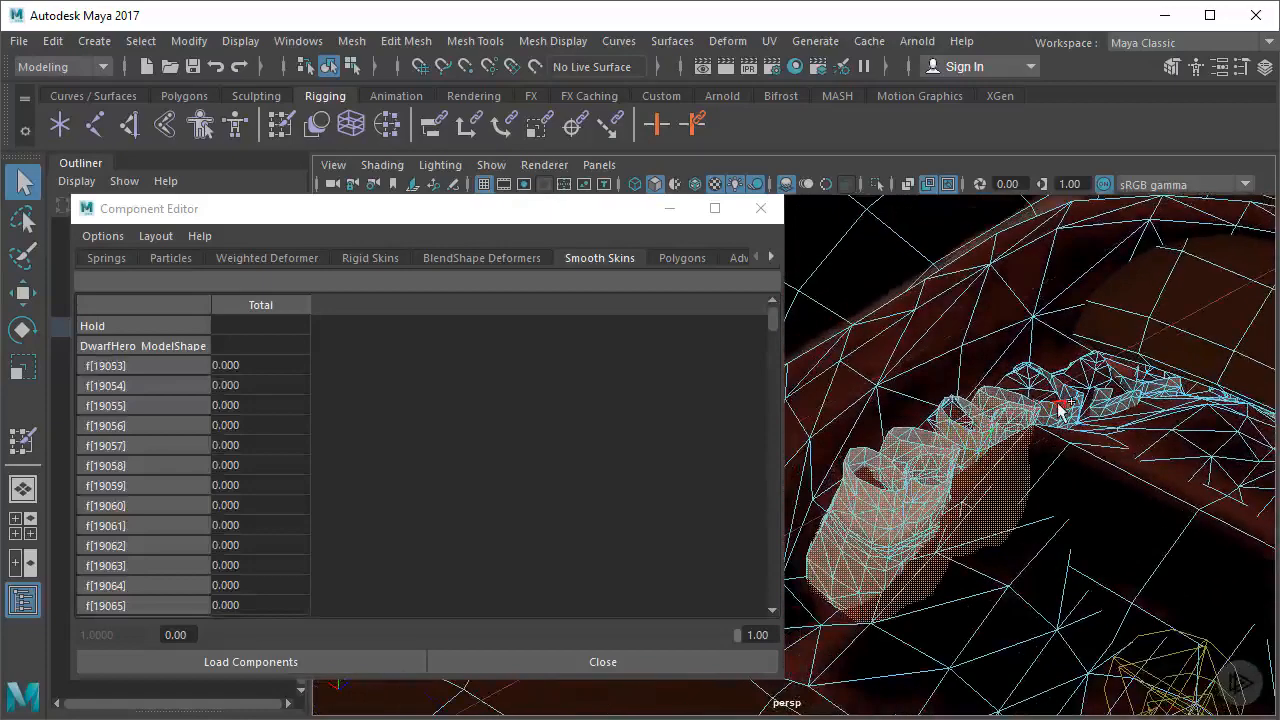
left_click_drag(1063, 405, 988, 337, "alt")
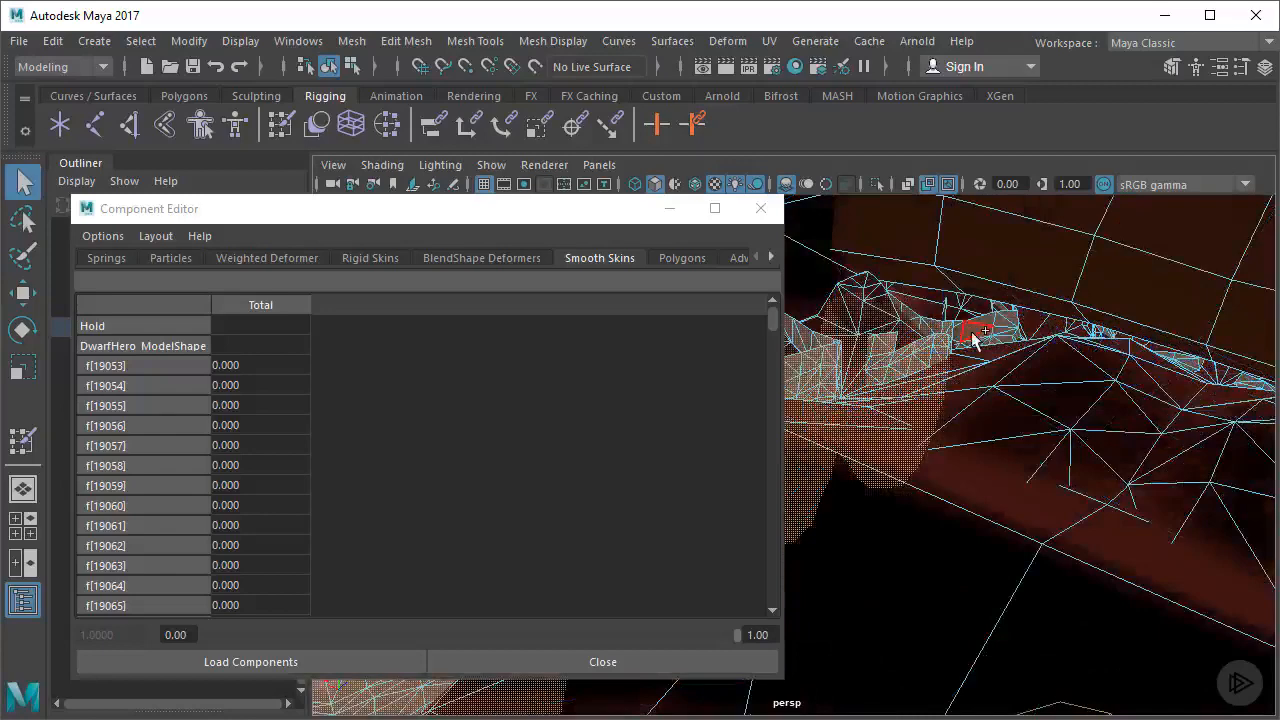
double_click(973, 335, "shift")
middle_click_drag(990, 338, 1080, 342, "alt")
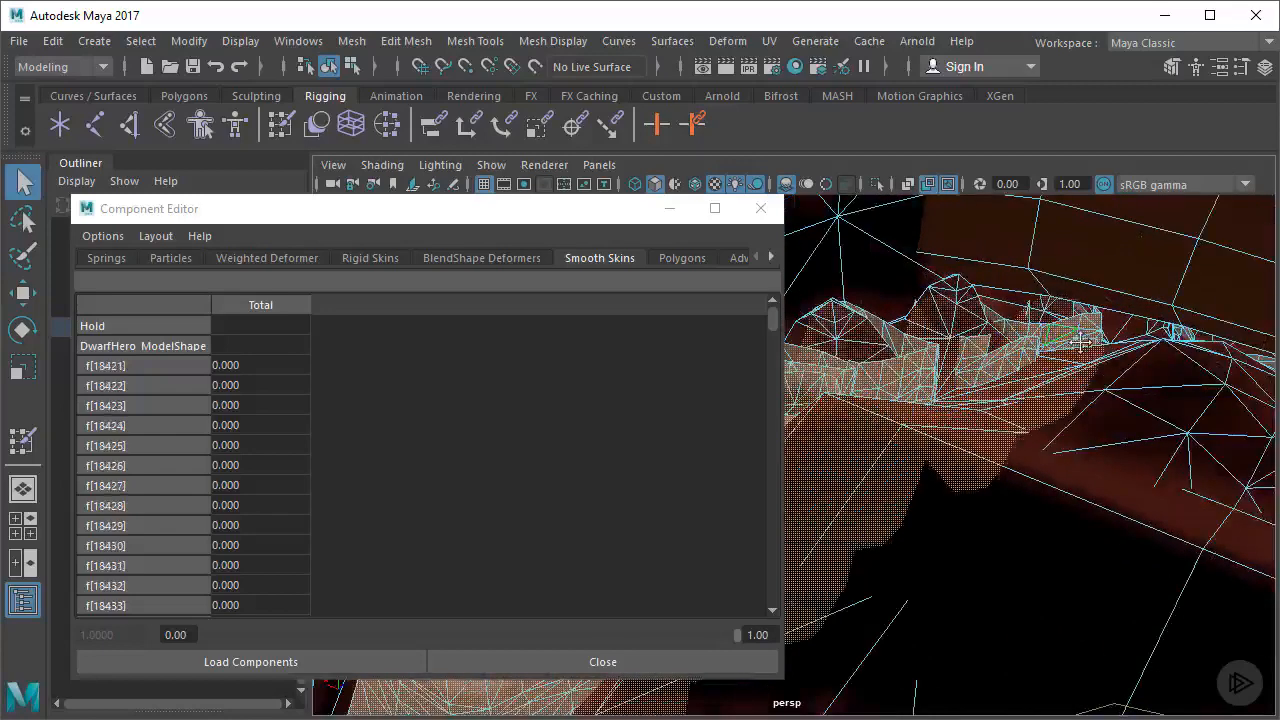
Convert the selected upper tooth faces to vertices and set all their Head_Jnt weights to 1
right_click_drag(1003, 360, 826, 370, "ctrl")
left_click(338, 364)
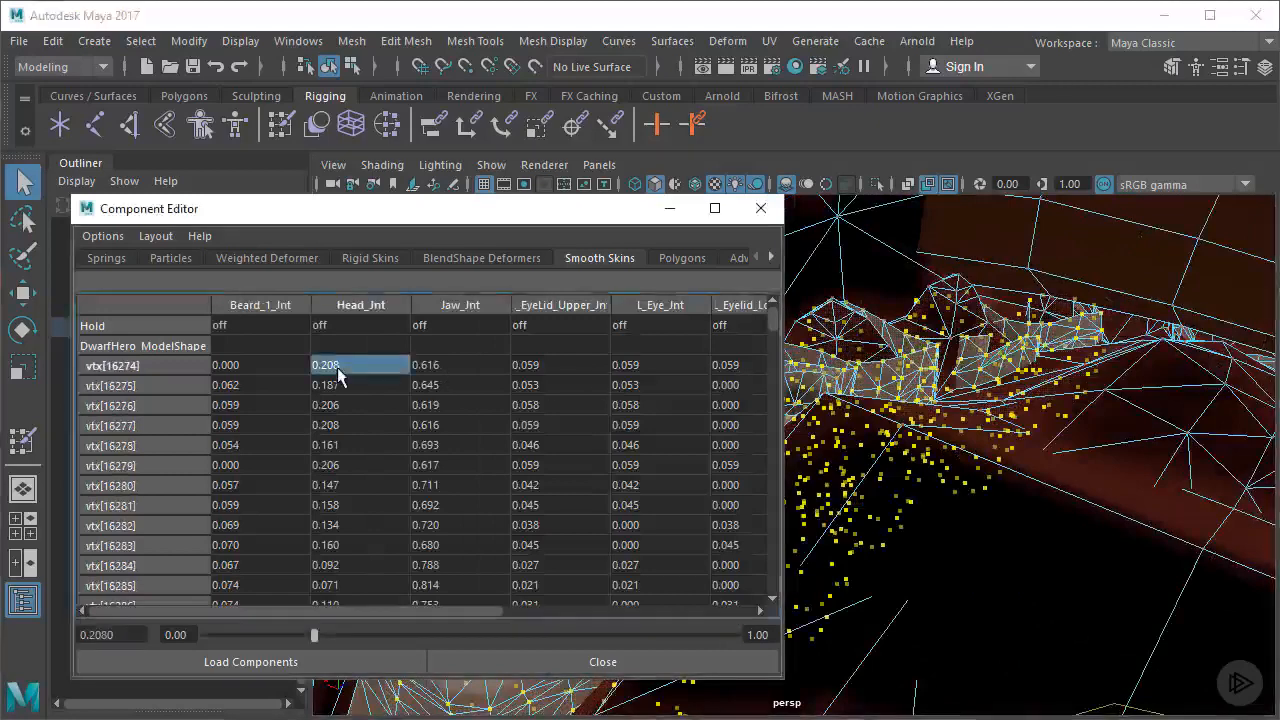
left_click_drag(772, 326, 777, 594)
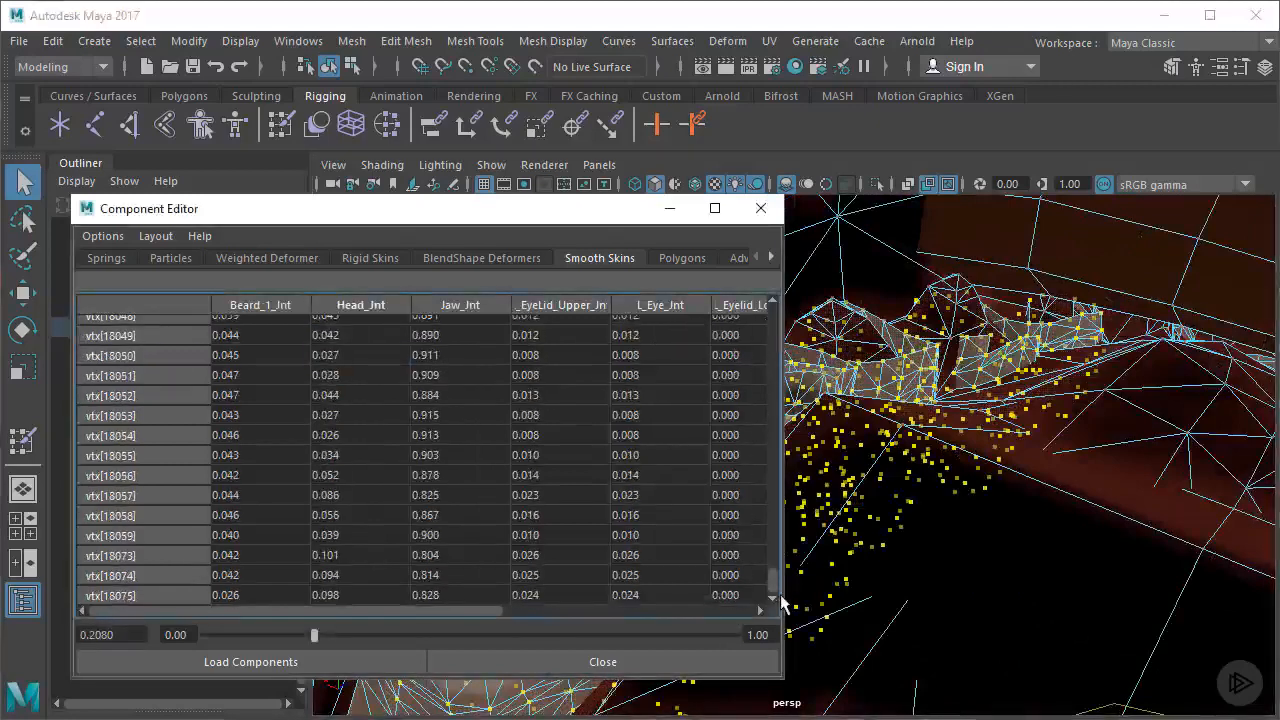
left_click(340, 595, "shift")
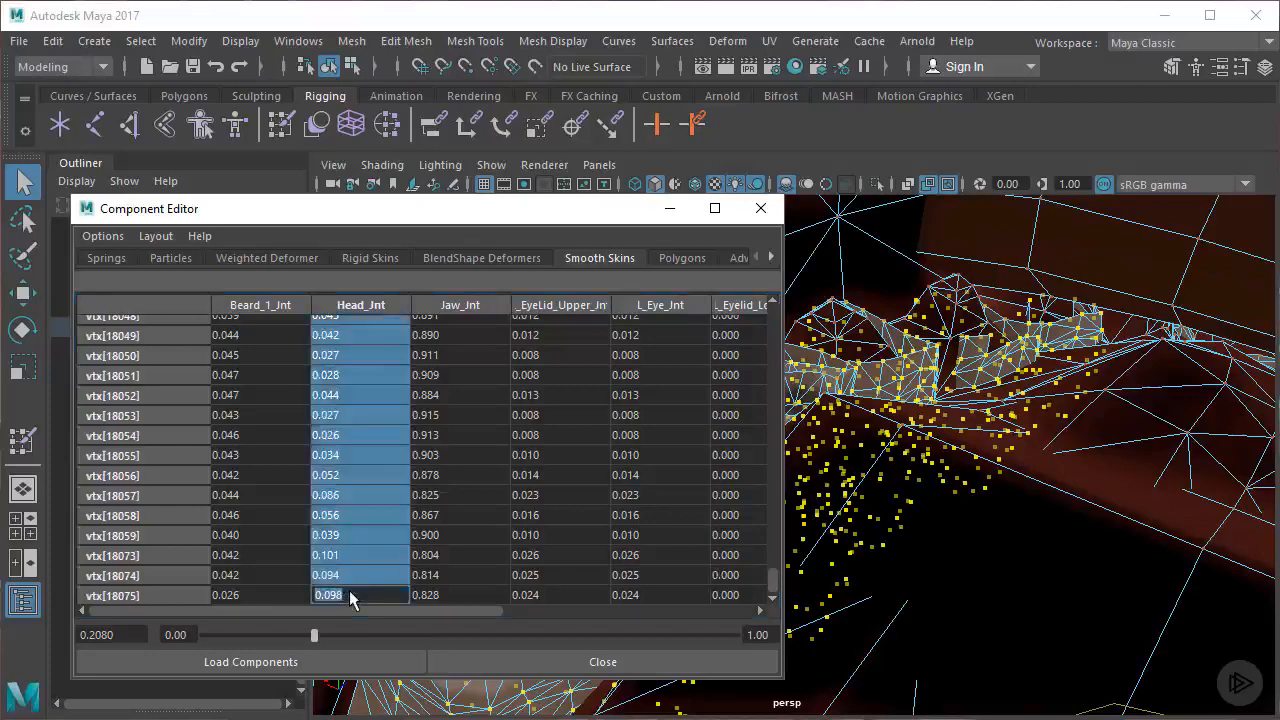
type("1")
key("Return")
Turn on X-ray display and switch the mesh back to face selection around the front teeth
left_click_drag(1079, 402, 996, 420, "alt")
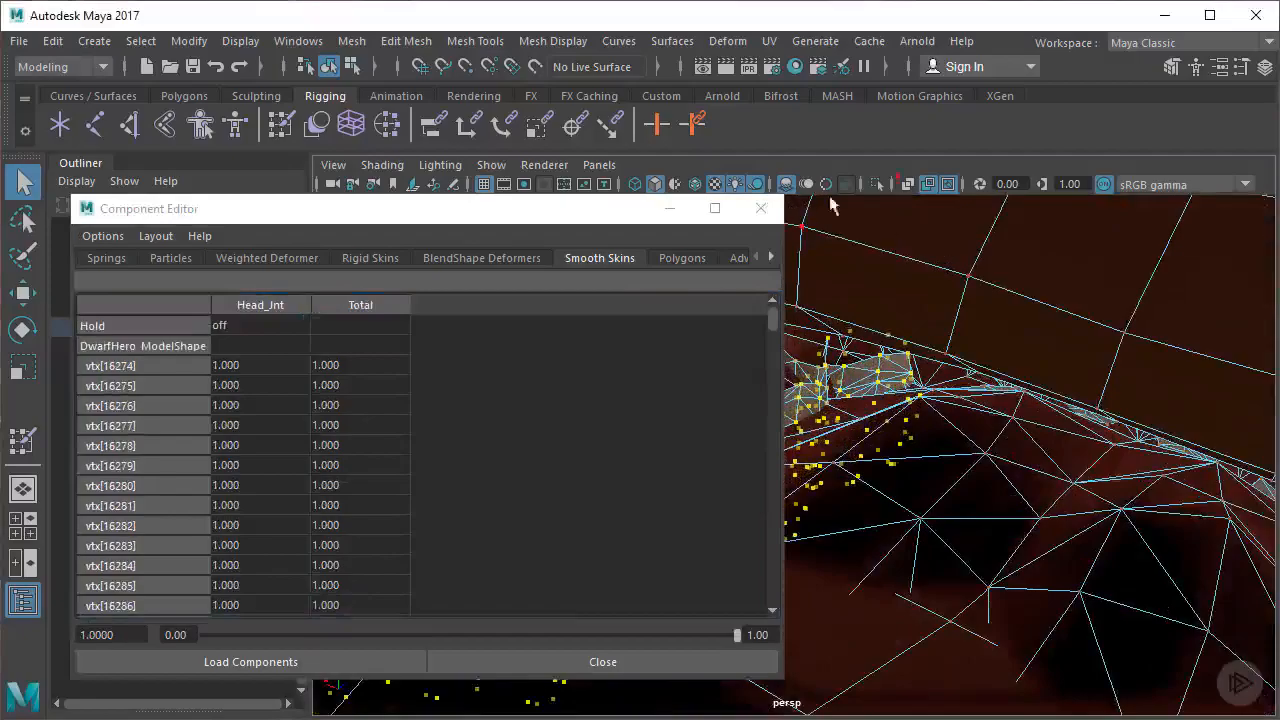
left_click(909, 186)
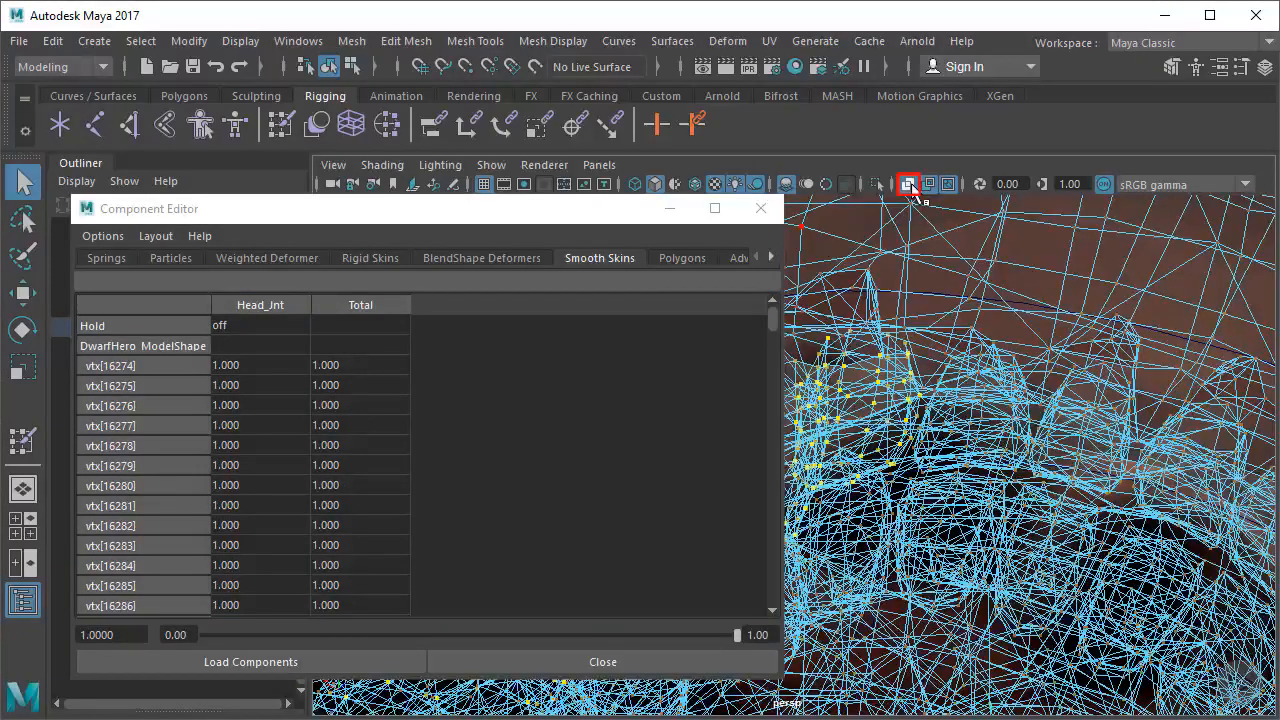
right_click_drag(954, 351, 944, 403)
left_click_drag(944, 403, 820, 350, "alt")
Select the faces of the next upper teeth, continuing from the front teeth toward the other side
double_click(918, 376)
double_click(920, 347)
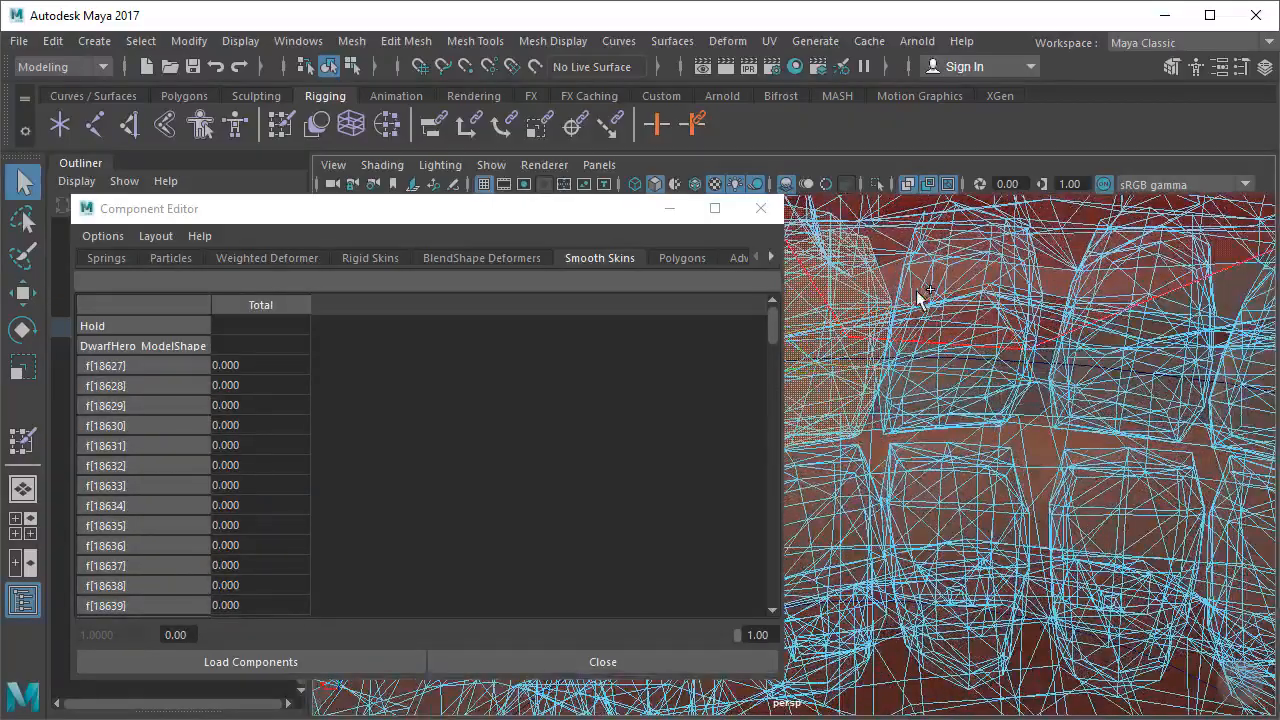
left_click_drag(1022, 303, 1060, 356, "alt")
double_click(1040, 338, "shift")
left_click_drag(1010, 308, 1097, 331, "alt")
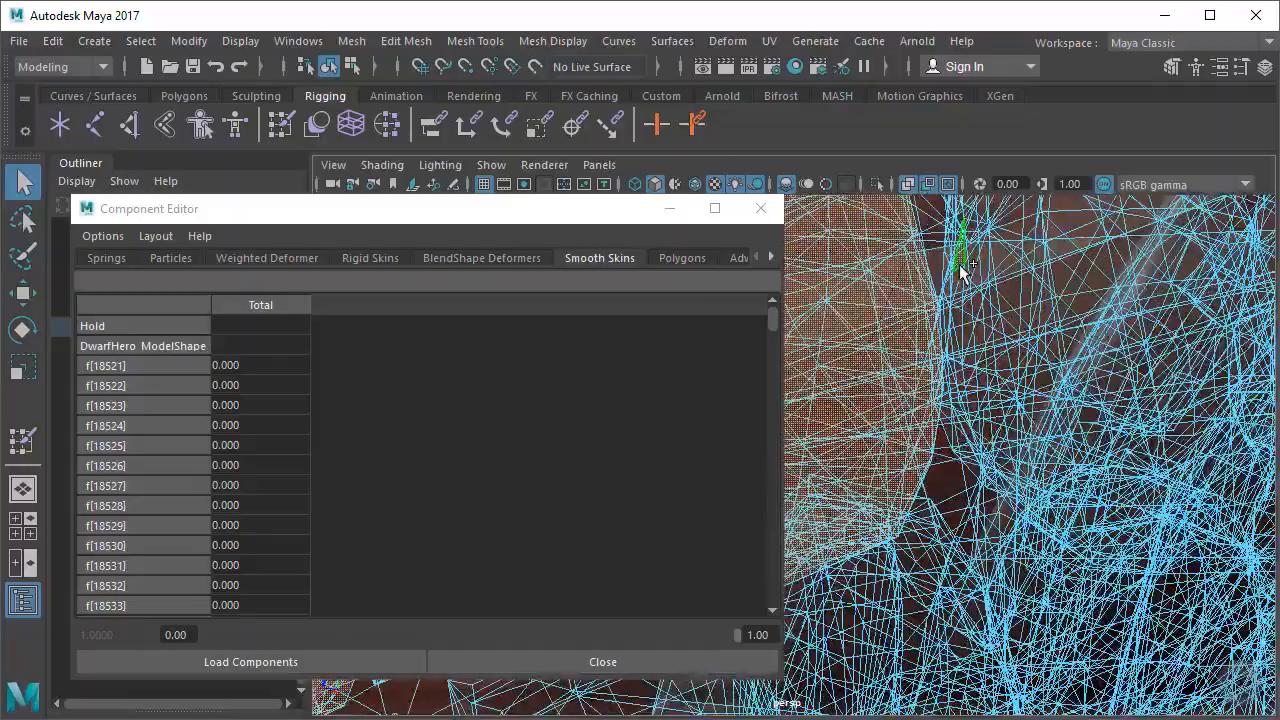
mouse_move(960, 270)
left_mouse_down("alt")
mouse_move(953, 347)
mouse_move(1010, 375)
mouse_move(977, 419)
mouse_move(1060, 345)
mouse_move(1057, 387)
mouse_move(1022, 362)
left_mouse_up("alt")
double_click(953, 343, "shift")
Turn off X-ray display, convert the selected upper tooth faces to vertices and set all their Head_Jnt weights to 1
left_click(910, 186)
right_click_drag(963, 320, 718, 323, "ctrl")
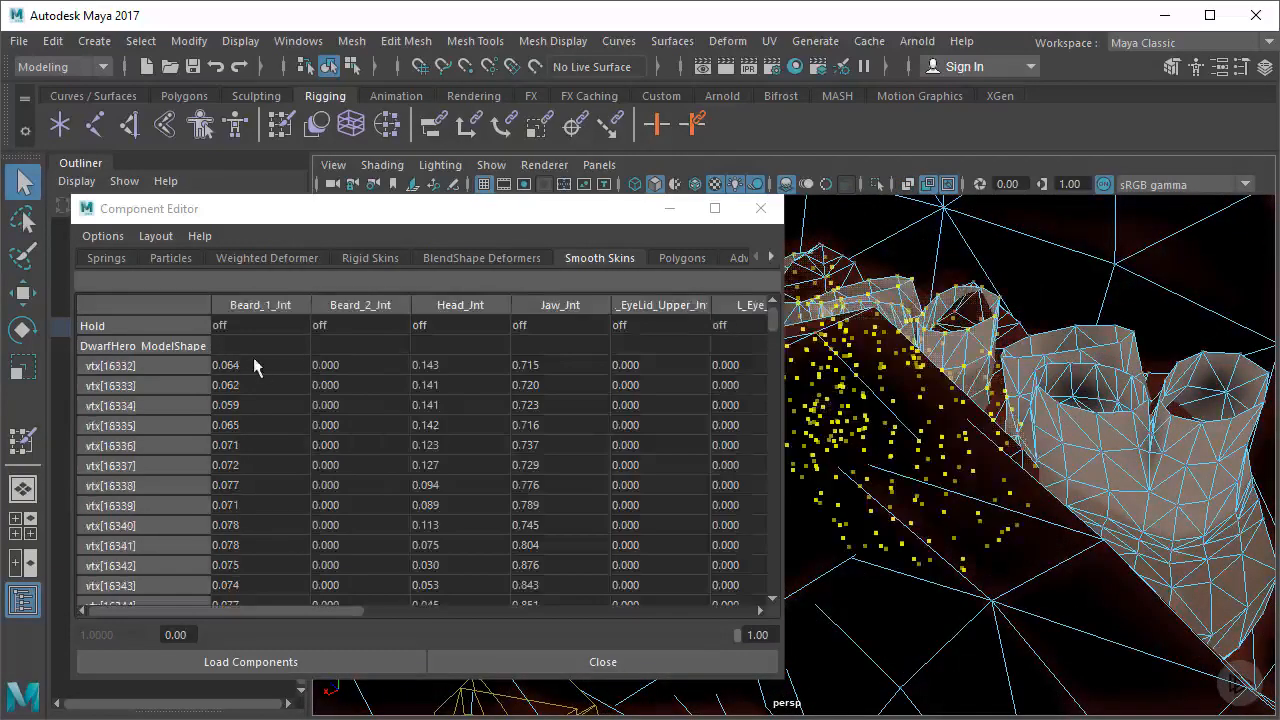
left_click(462, 365)
left_click_drag(771, 316, 771, 585)
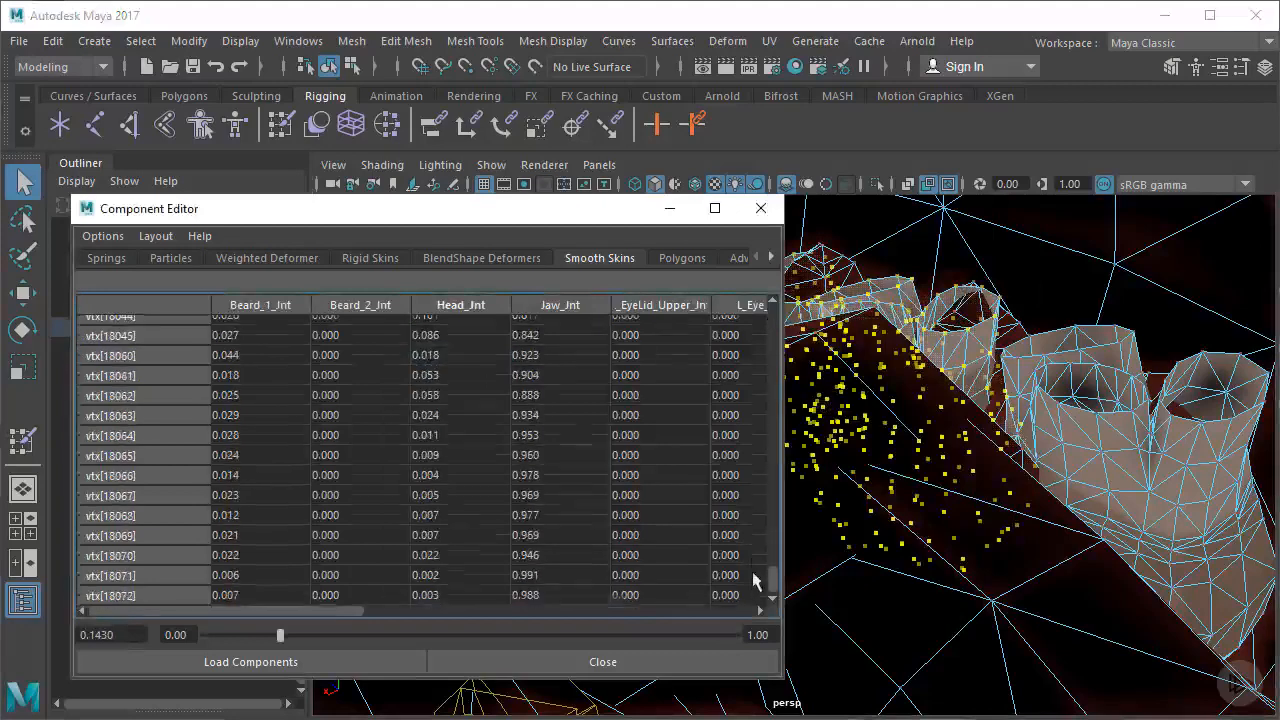
left_click(434, 596, "shift")
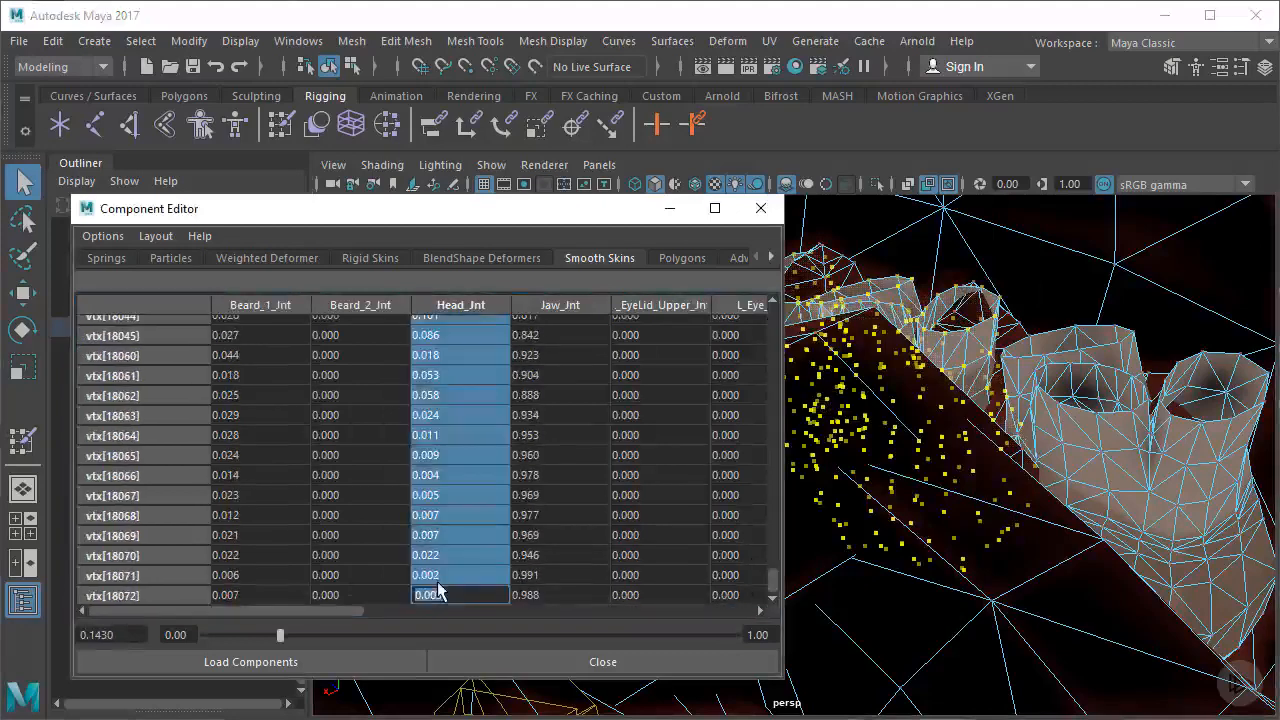
type("1")
key("Return")
Select the vertices of the remaining back upper teeth and set all their Head_Jnt weights to 1
right_click(1069, 384)
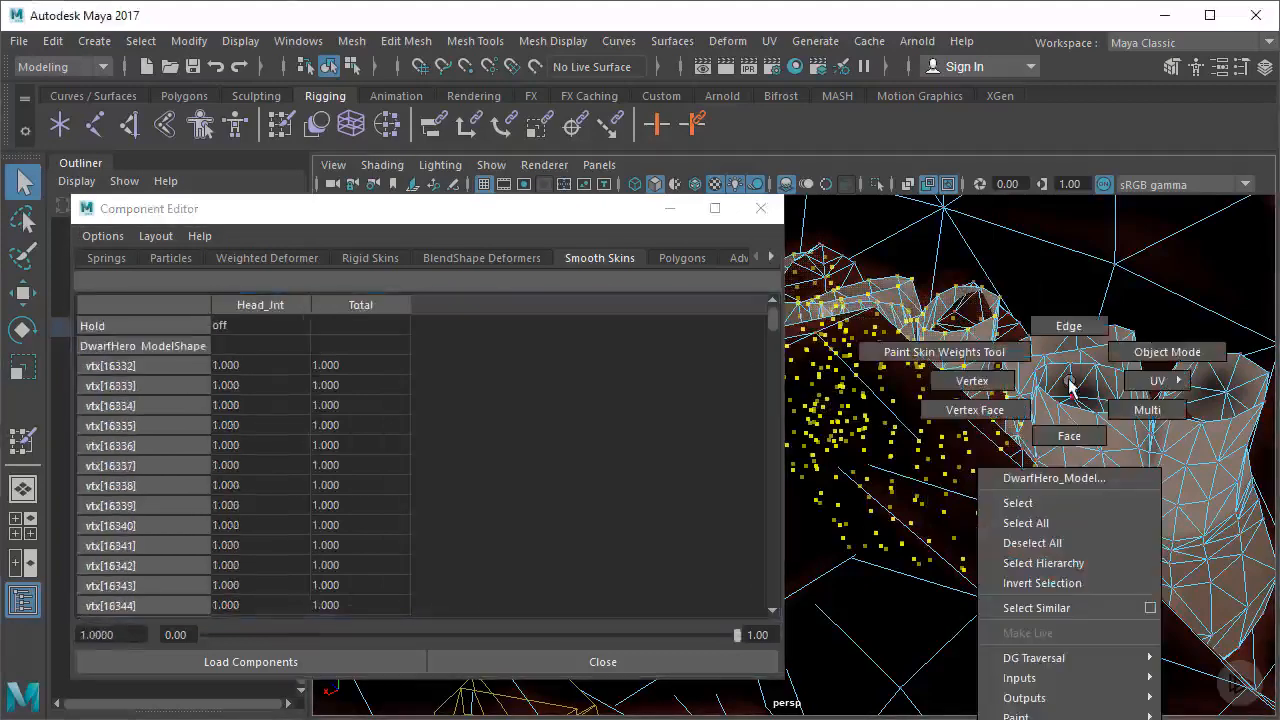
right_click_drag(1070, 388, 871, 400)
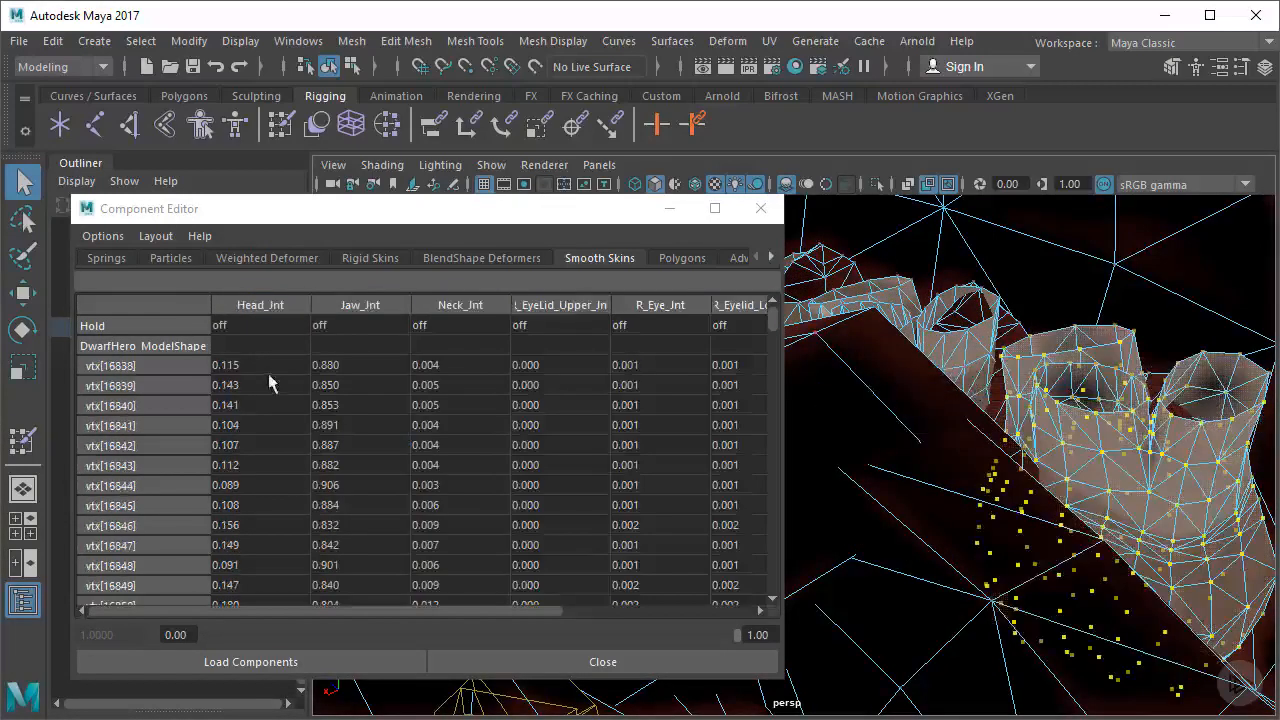
left_click(249, 370)
left_click_drag(775, 322, 752, 612)
left_click(252, 596, "shift")
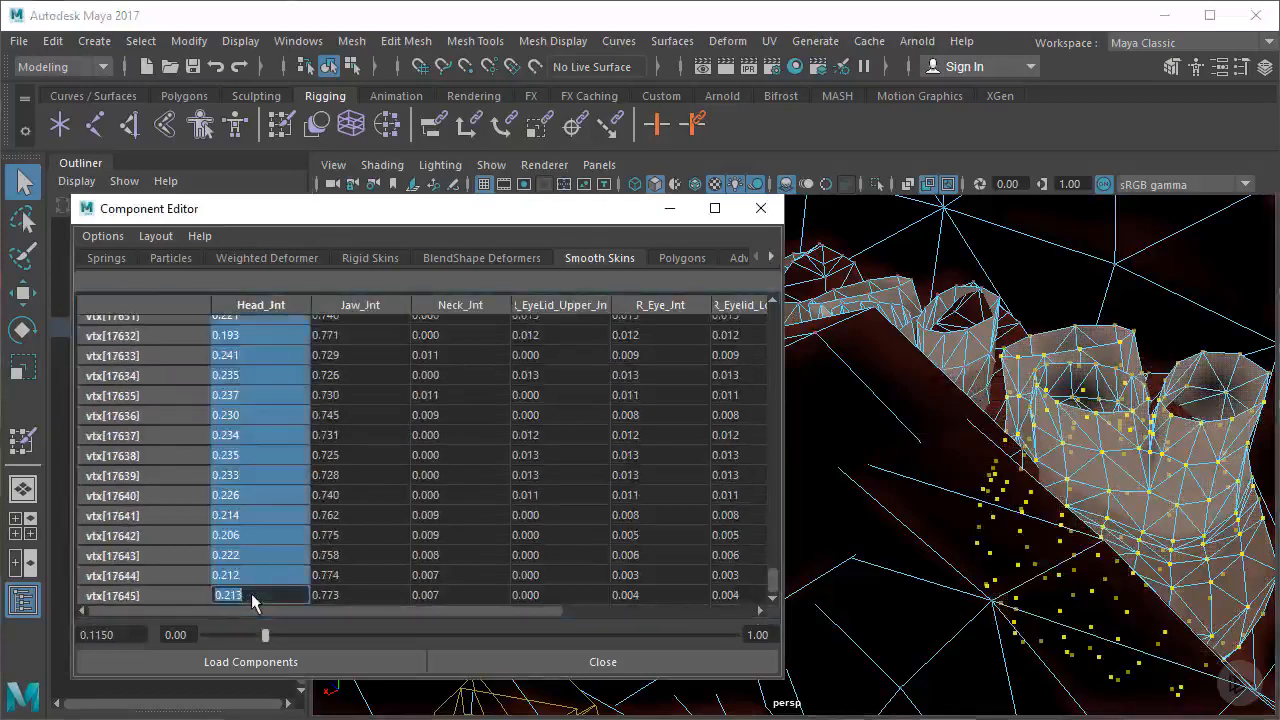
type("1")
key("Return")
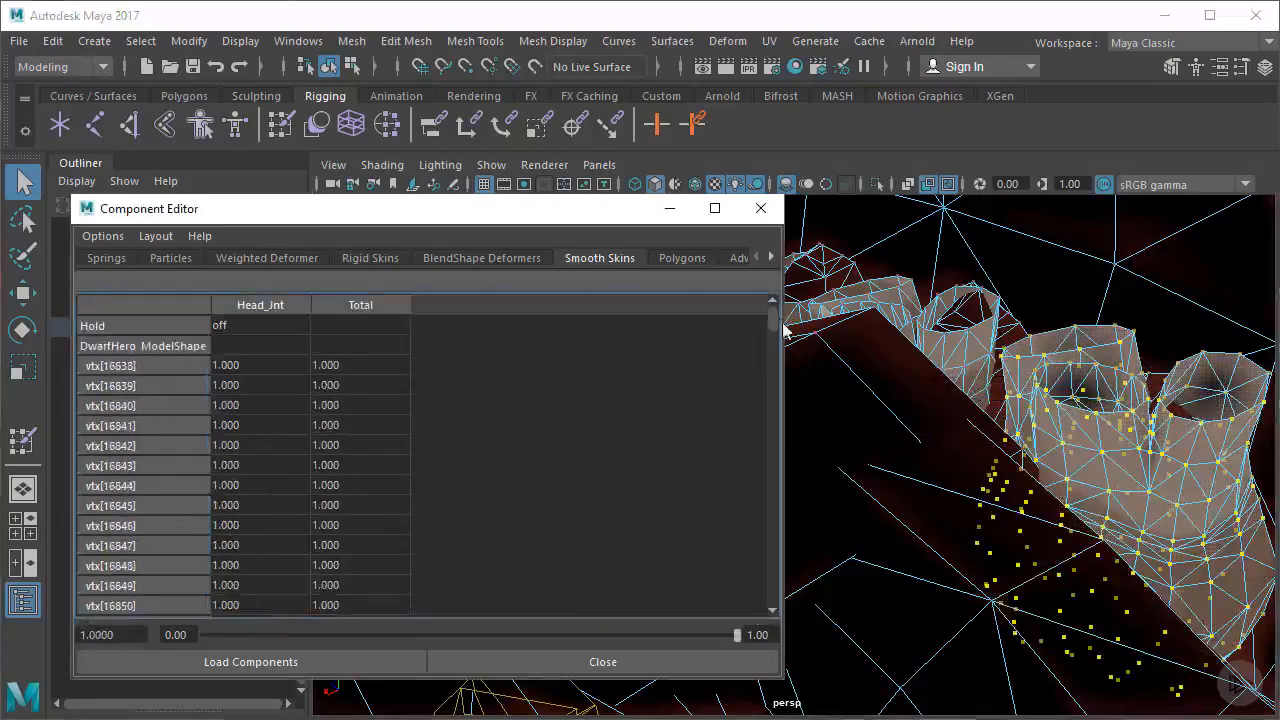
Clear the tooth vertex selection, close the Component Editor and return the mesh to object selection
left_click(950, 338)
right_click_drag(970, 322, 919, 348, "alt")
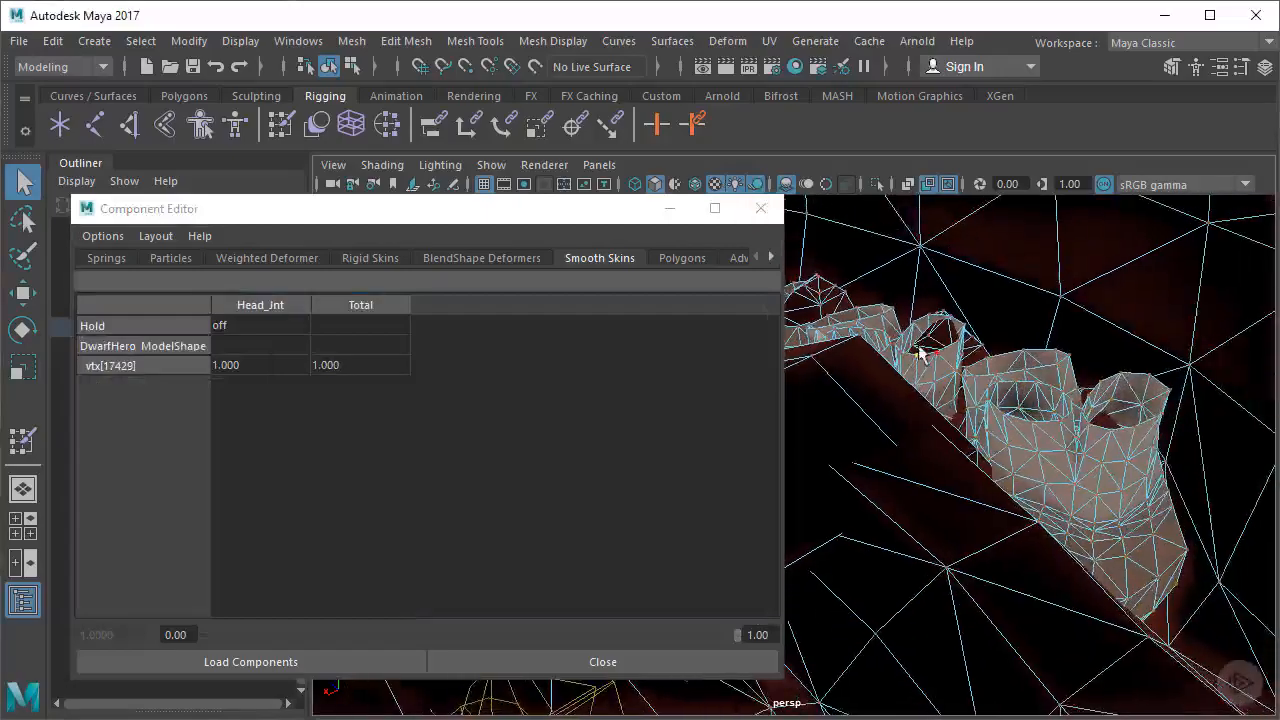
left_click(762, 210)
right_click_drag(765, 411, 554, 397, "alt")
left_click_drag(970, 388, 803, 380, "alt")
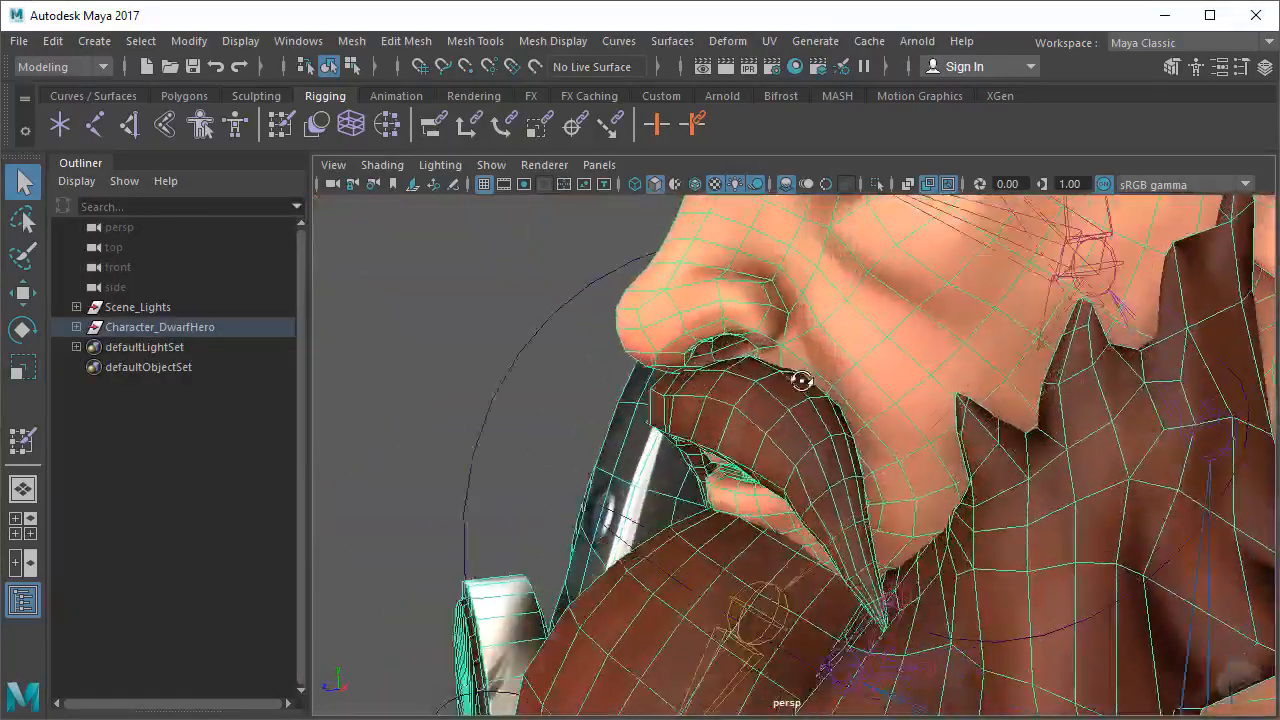
right_click_drag(920, 410, 785, 440, "alt")
middle_click_drag(849, 398, 739, 443, "alt")
Test the new weights by rotating the head control backward and the jaw control downward to open the mouth
left_click(935, 309)
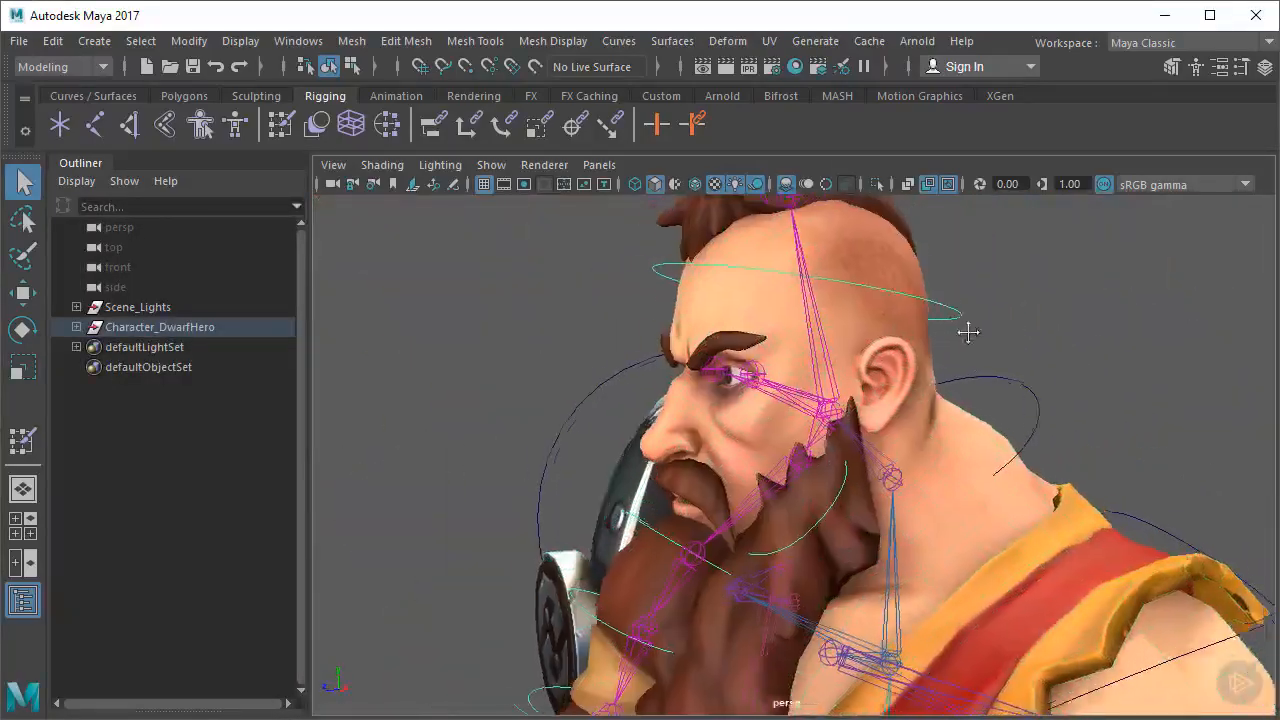
key("e")
left_click_drag(966, 326, 840, 316)
middle_click_drag(668, 362, 828, 346, "alt")
right_click_drag(650, 372, 750, 385, "alt")
middle_click_drag(750, 385, 575, 412, "alt")
key("q")
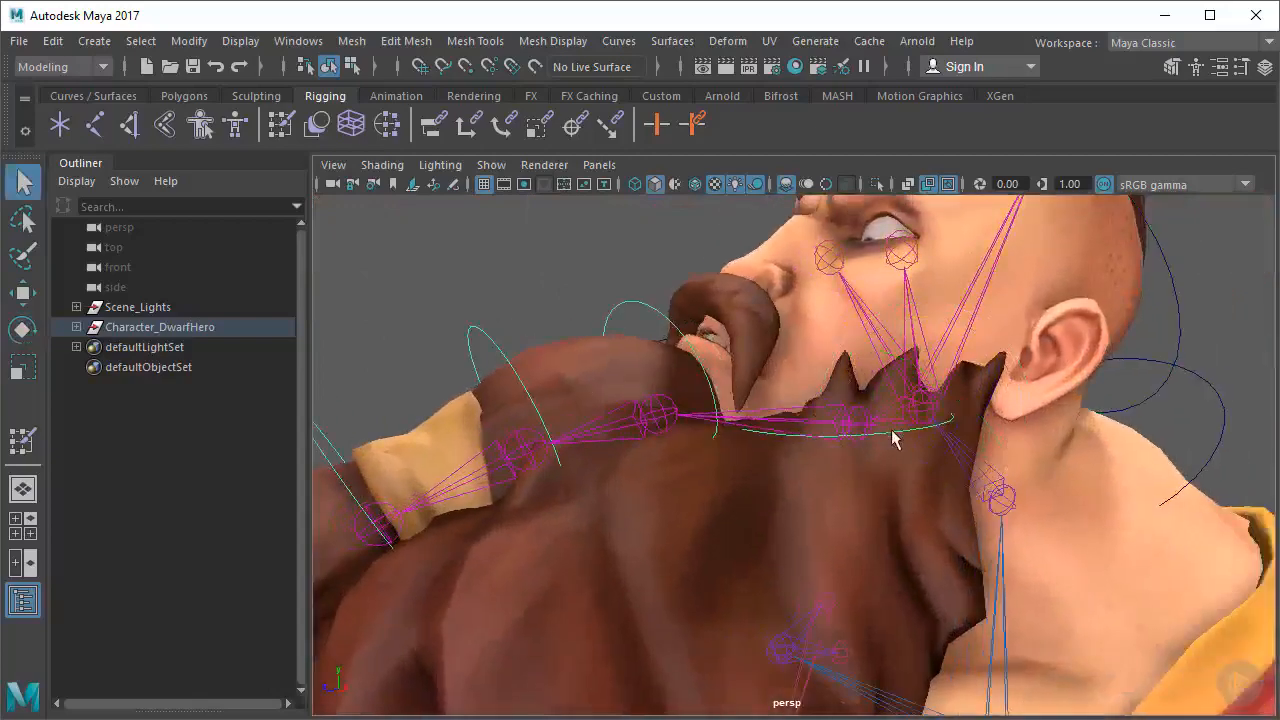
key("e")
left_click_drag(790, 387, 1162, 512)
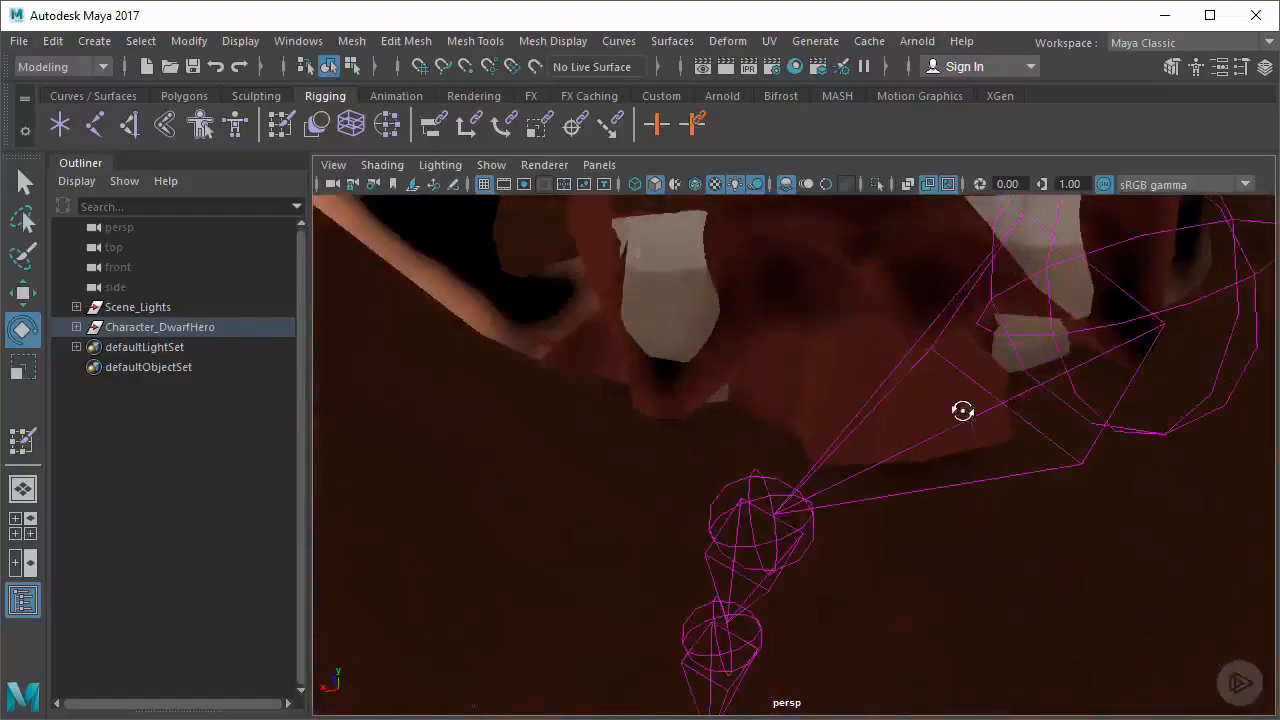
Select the mesh faces of the tongue, lower gums and lower teeth inside the mouth
middle_click_drag(843, 402, 826, 431, "alt")
left_click_drag(826, 431, 757, 432, "alt")
right_click_drag(757, 432, 823, 494, "alt")
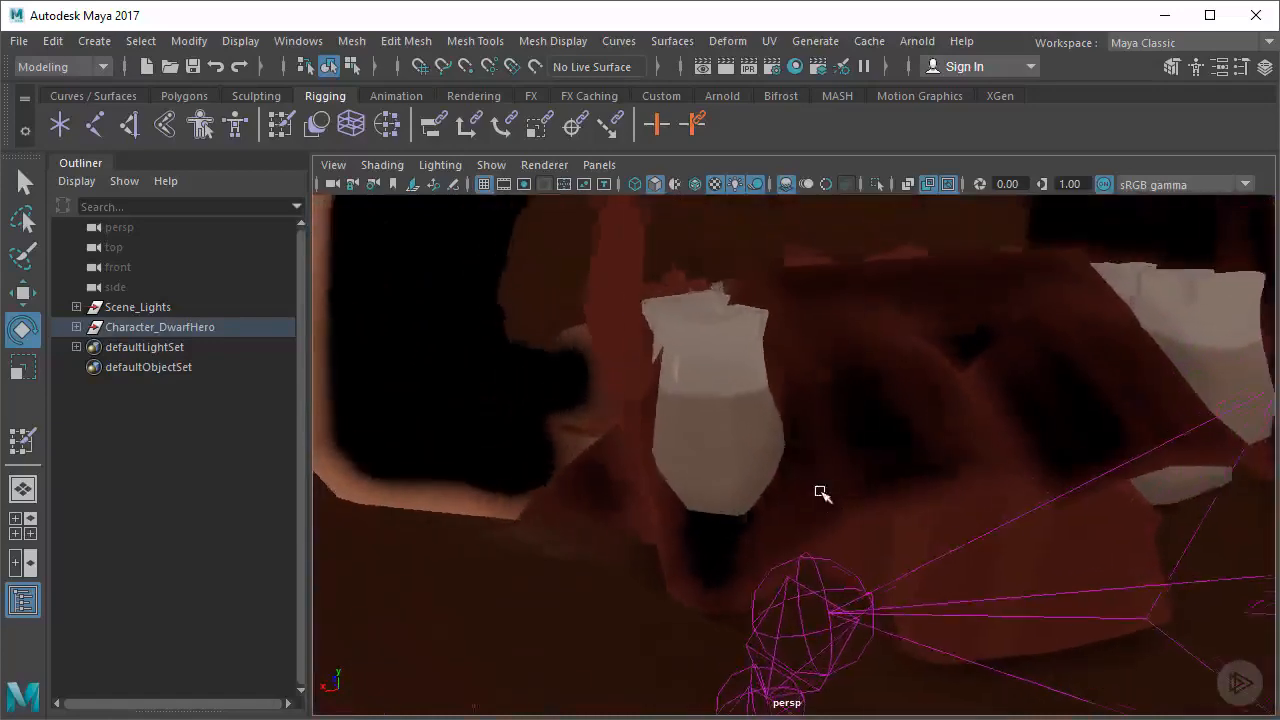
left_click_drag(823, 494, 786, 470, "alt")
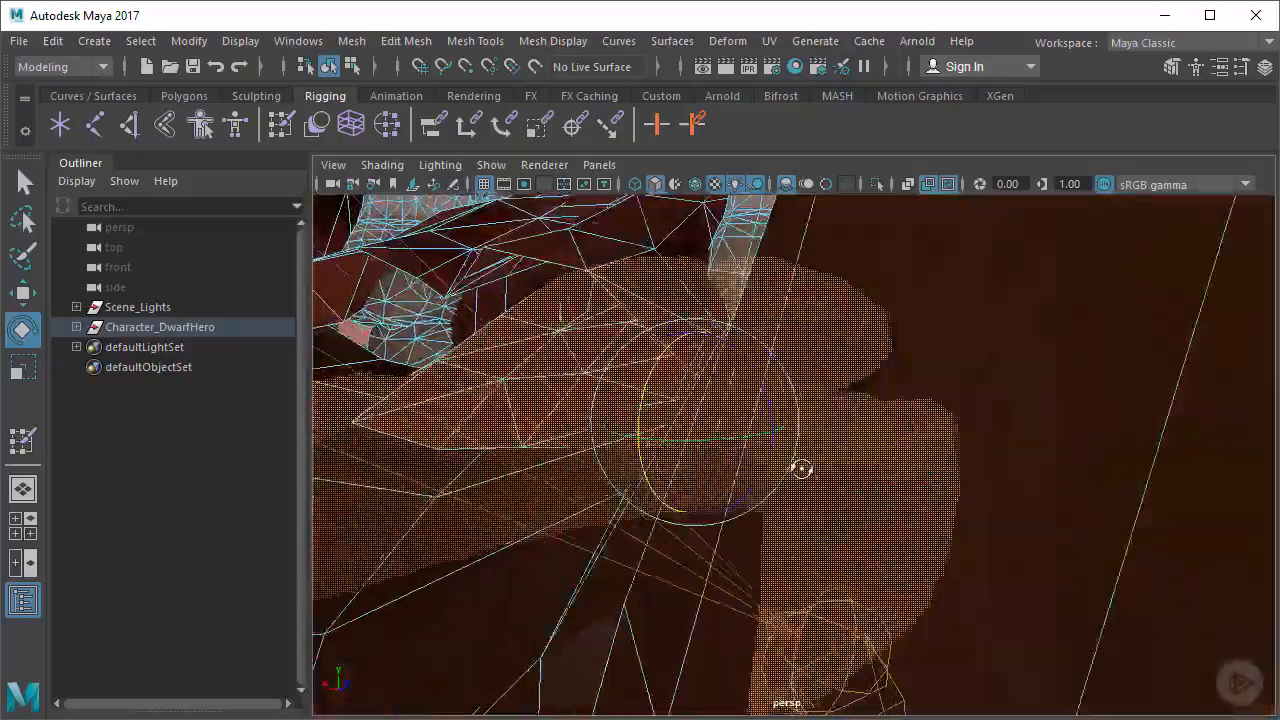
left_click_drag(790, 468, 913, 453, "alt")
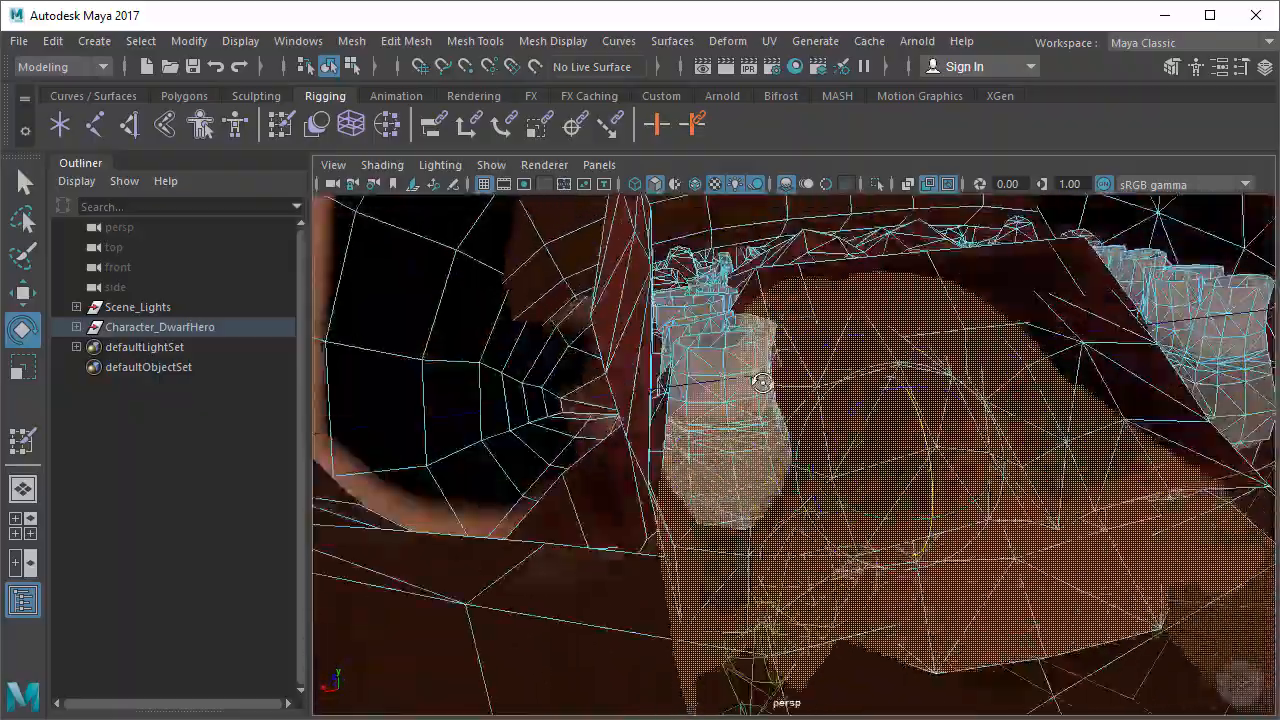
left_click_drag(762, 382, 685, 379, "alt")
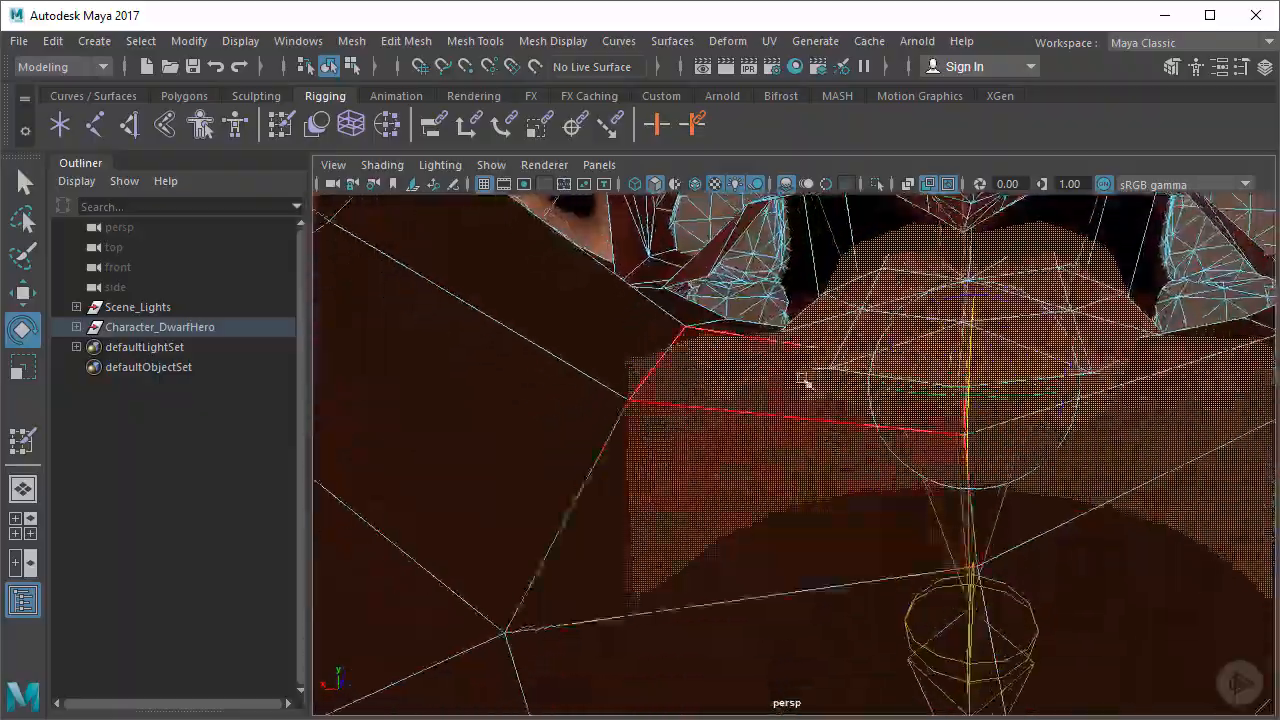
left_click_drag(803, 380, 1012, 367, "alt")
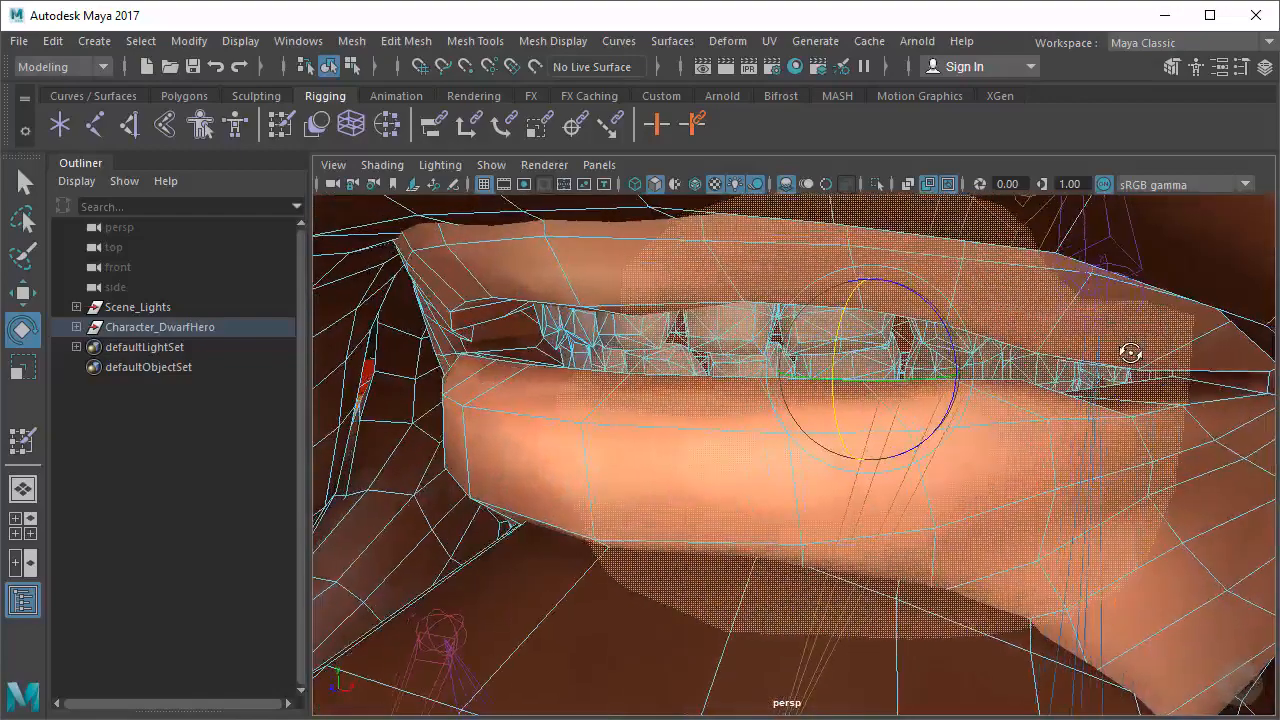
Switch to the Select tool and turn off X-ray display of active components around the lips
key("q")
left_click_drag(736, 376, 952, 218, "alt")
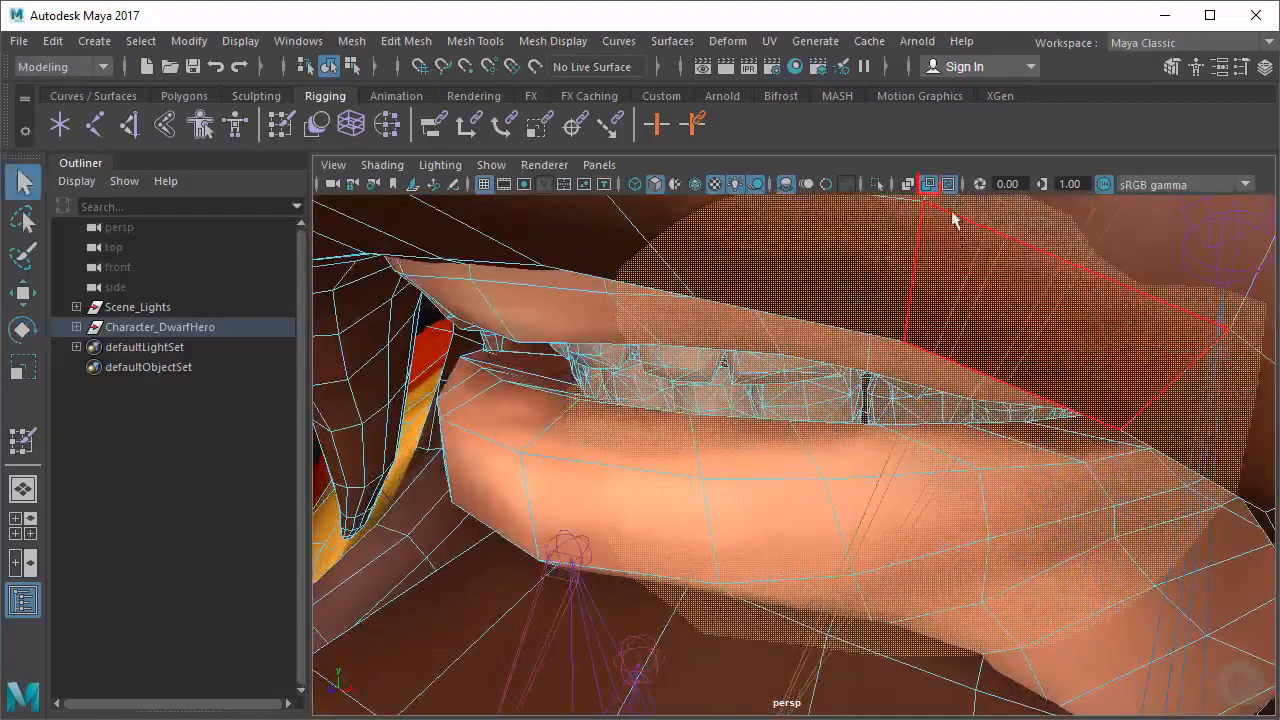
left_click(929, 184)
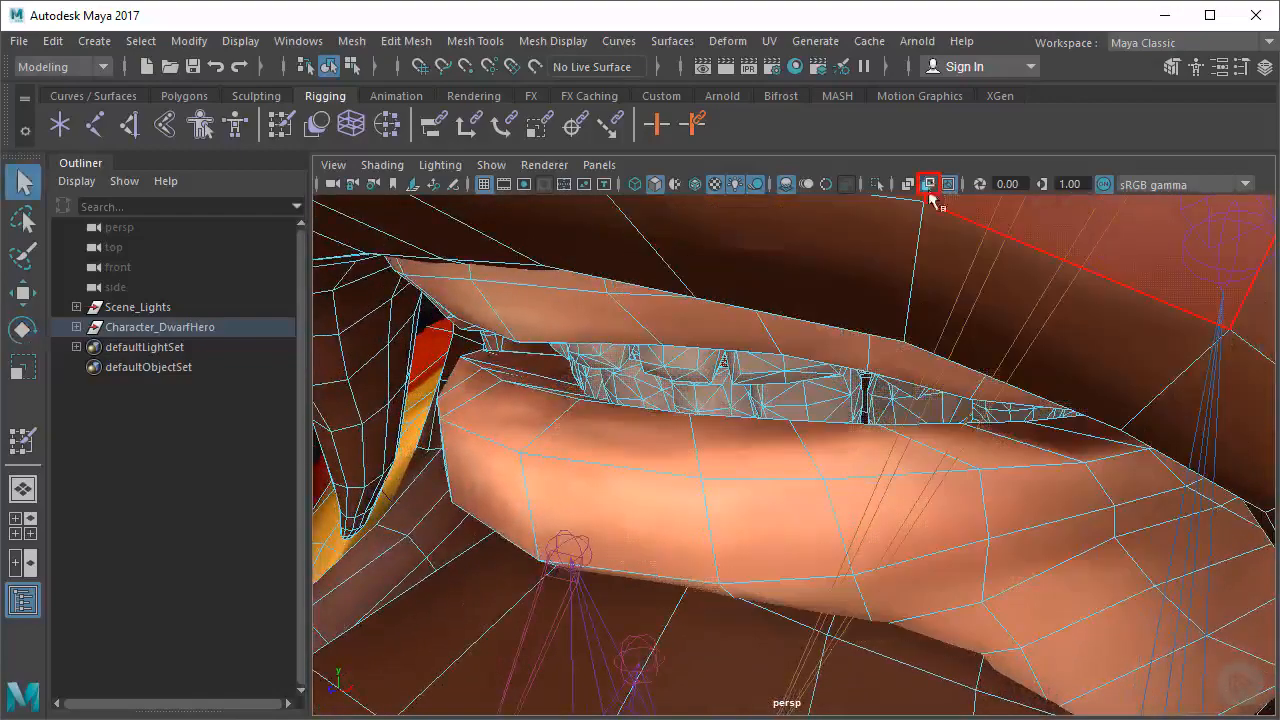
left_click_drag(905, 355, 638, 353, "alt")
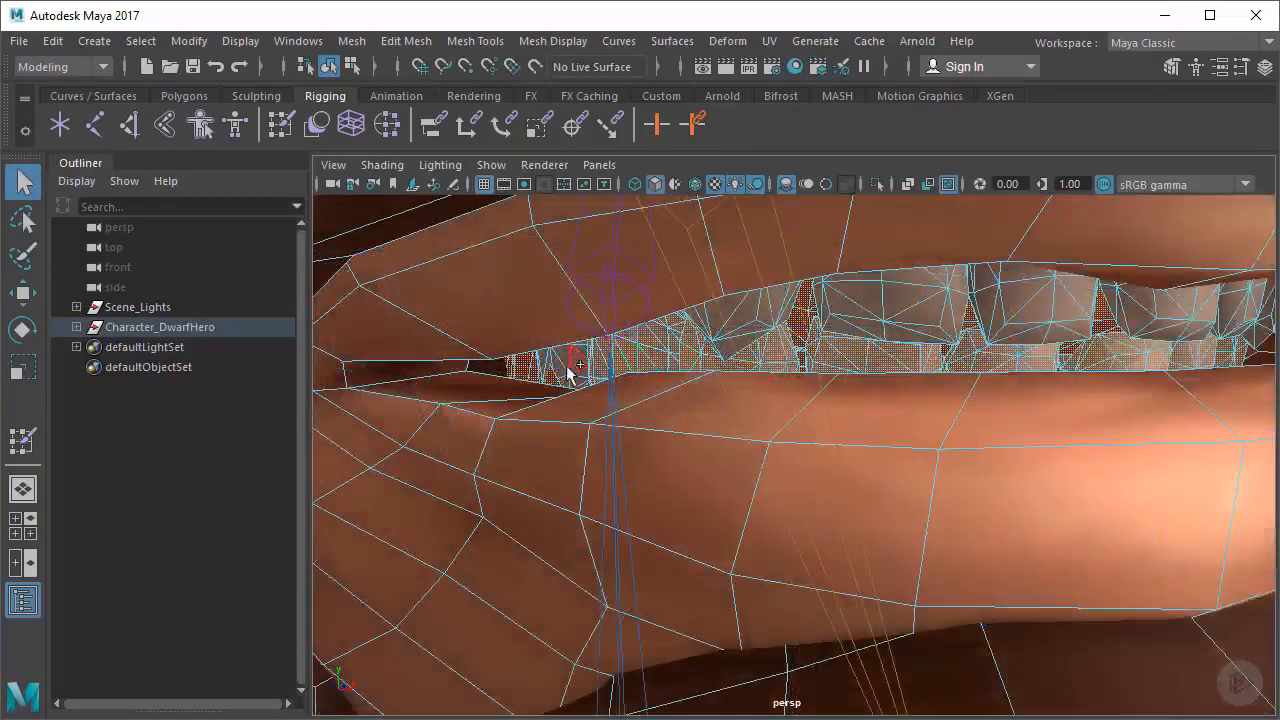
Check the selected lower teeth, gum and tongue faces from several sides and convert them to vertices
mouse_move(571, 378)
left_mouse_down("alt")
mouse_move(597, 374)
mouse_move(554, 389)
left_mouse_up("alt")
right_click_drag(554, 389, 774, 403, "alt")
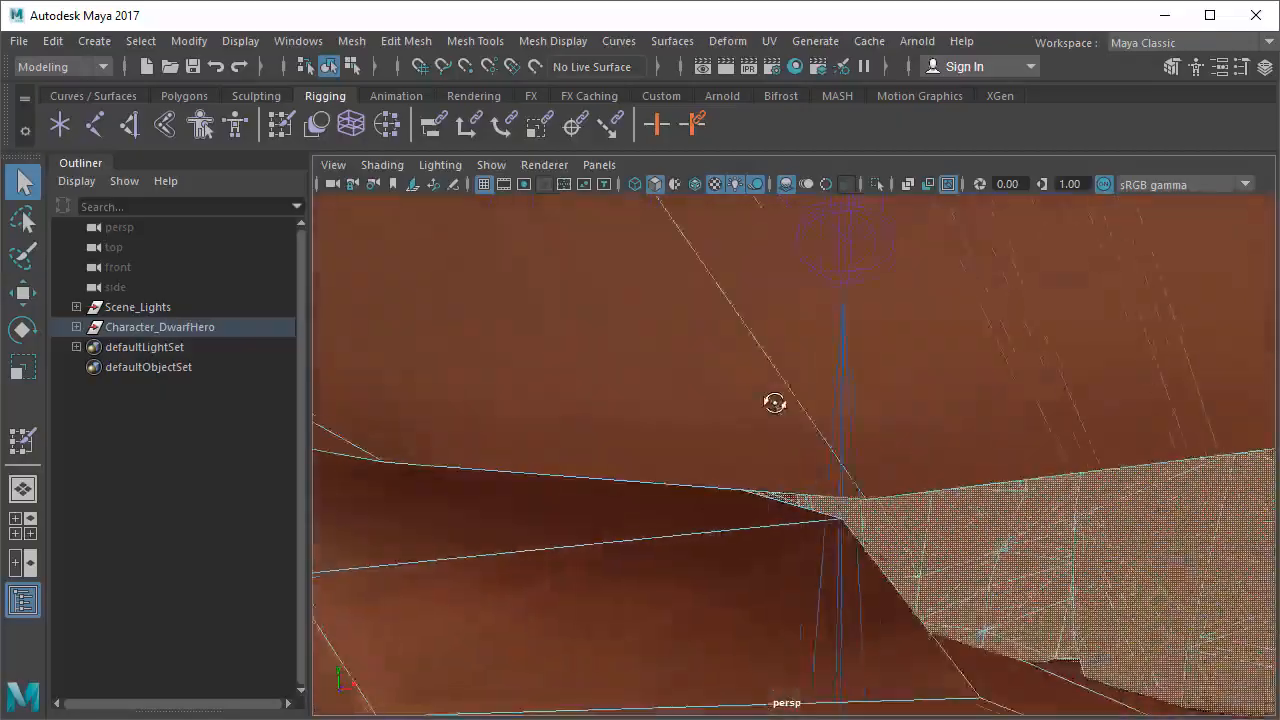
left_click_drag(774, 403, 591, 380, "alt")
right_click_drag(591, 380, 666, 420, "alt")
left_click_drag(666, 420, 966, 429, "alt")
middle_click_drag(966, 429, 963, 400, "alt")
left_click_drag(963, 400, 903, 417, "alt")
right_click_drag(903, 417, 1153, 513, "alt")
left_click_drag(1153, 513, 746, 466, "alt")
left_click(746, 466)
left_click_drag(505, 378, 857, 443, "alt")
right_click(844, 440, "ctrl")
right_click_drag(844, 447, 703, 451, "ctrl")
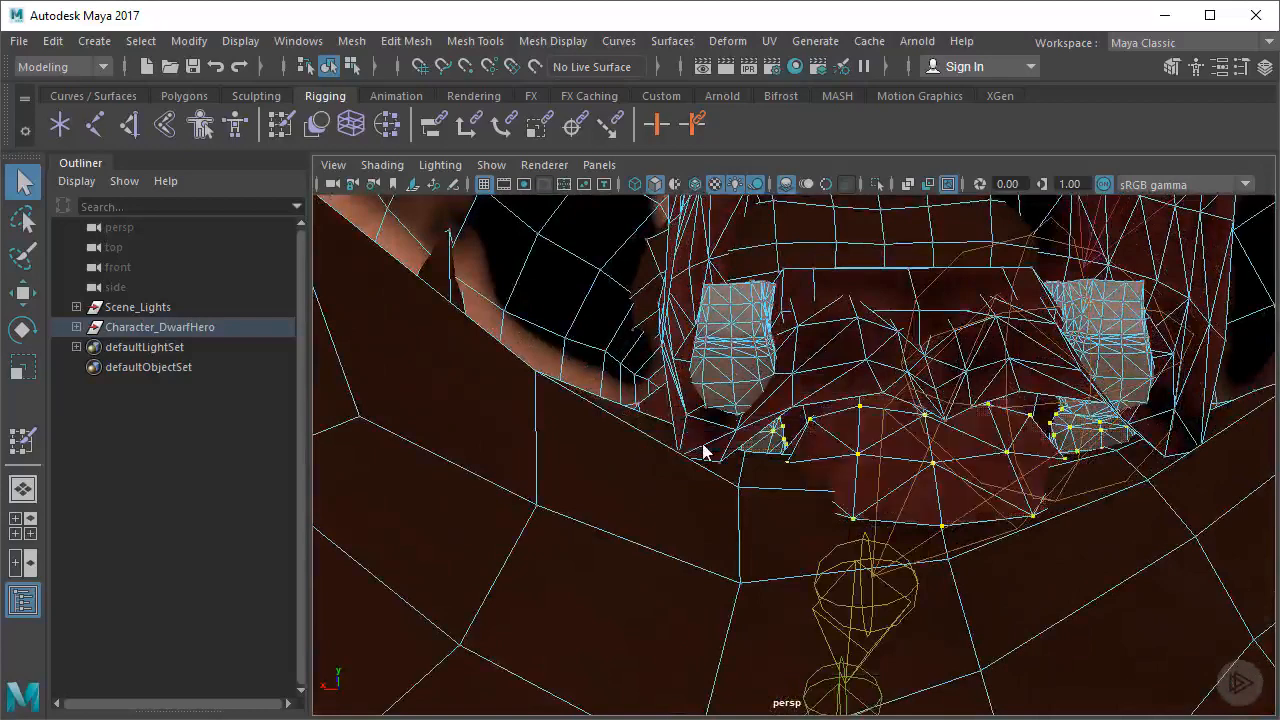
Open the Component Editor and set the Jaw_Jnt weights of all selected lower mouth vertices to 1
left_click(306, 44)
mouse_move(368, 114)
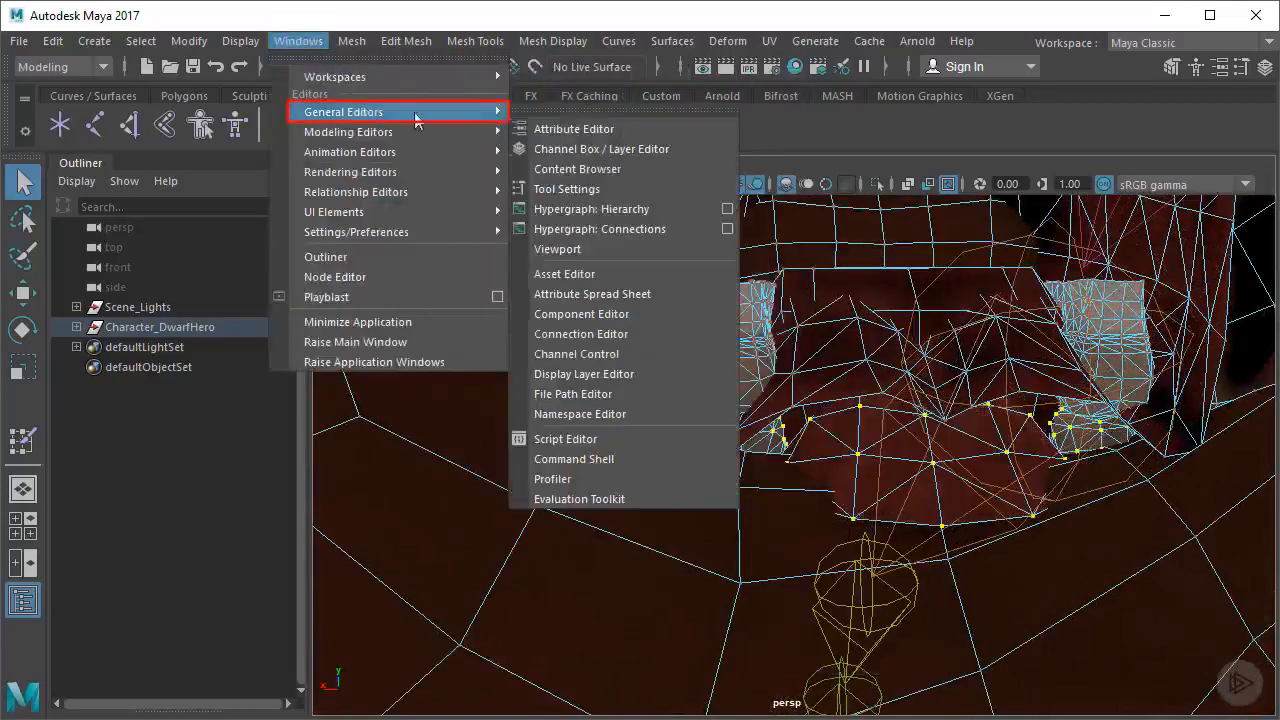
left_click(648, 314)
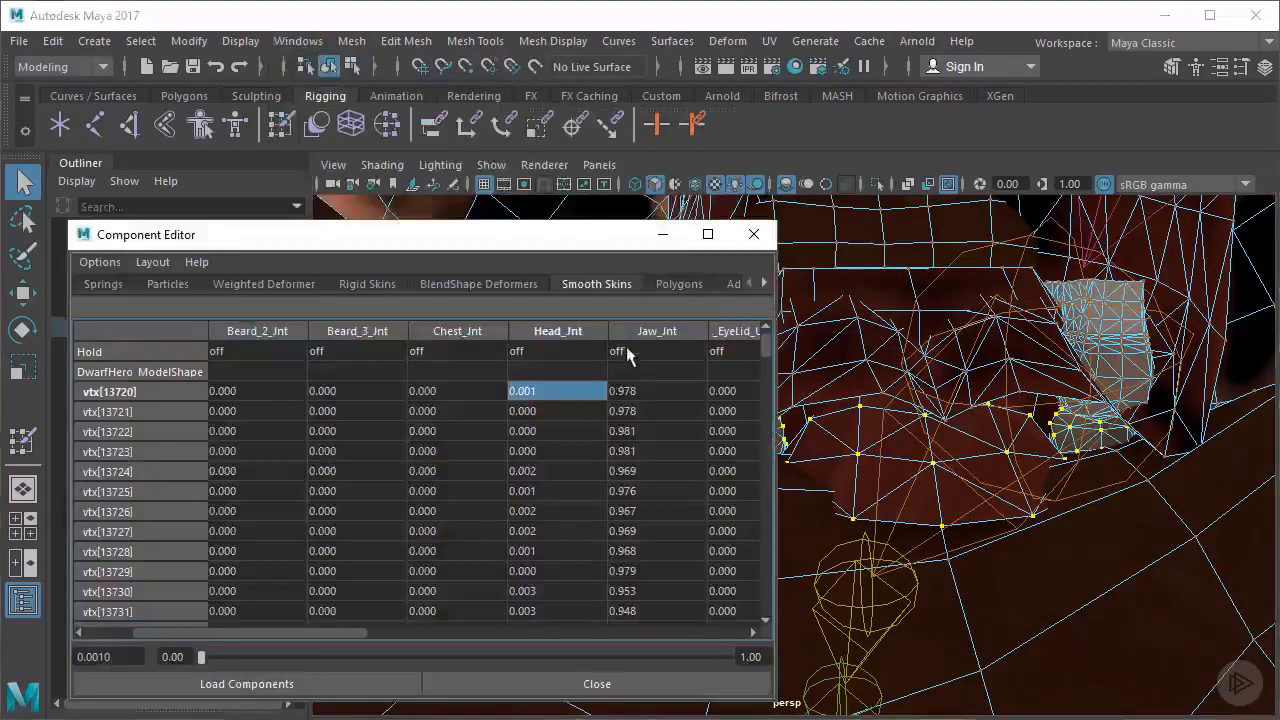
double_click(675, 389)
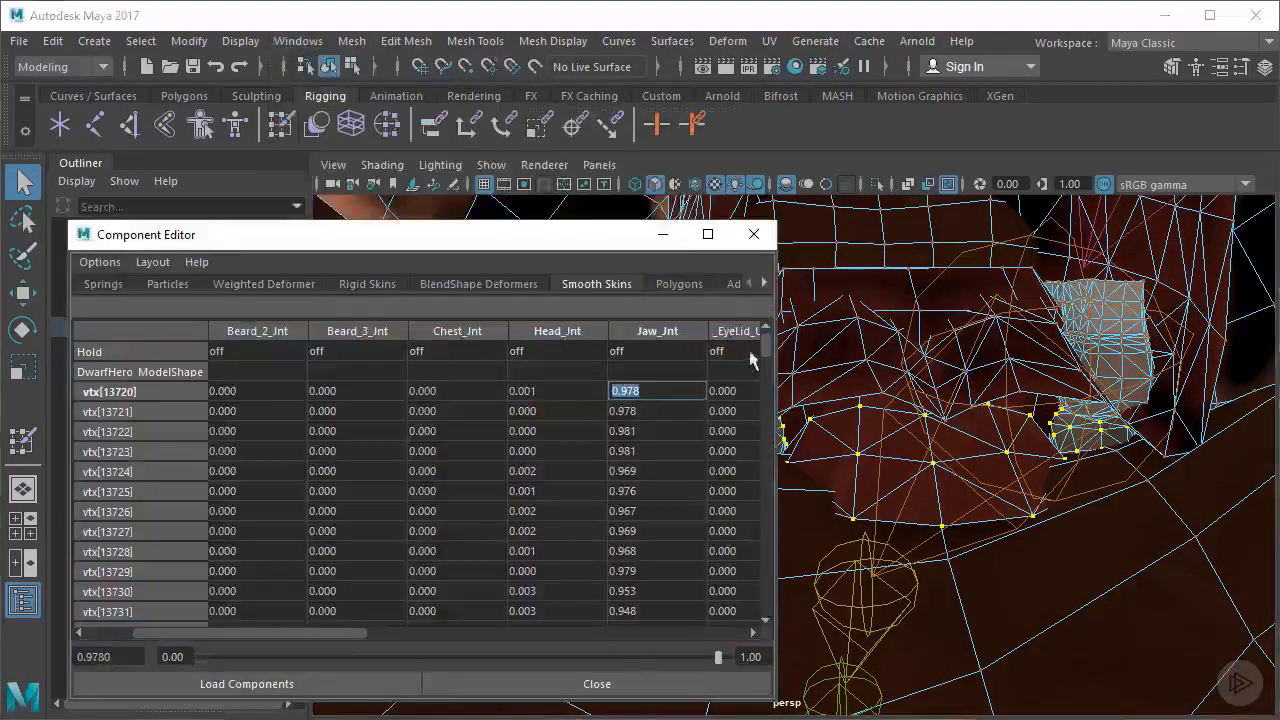
left_click_drag(768, 352, 766, 606)
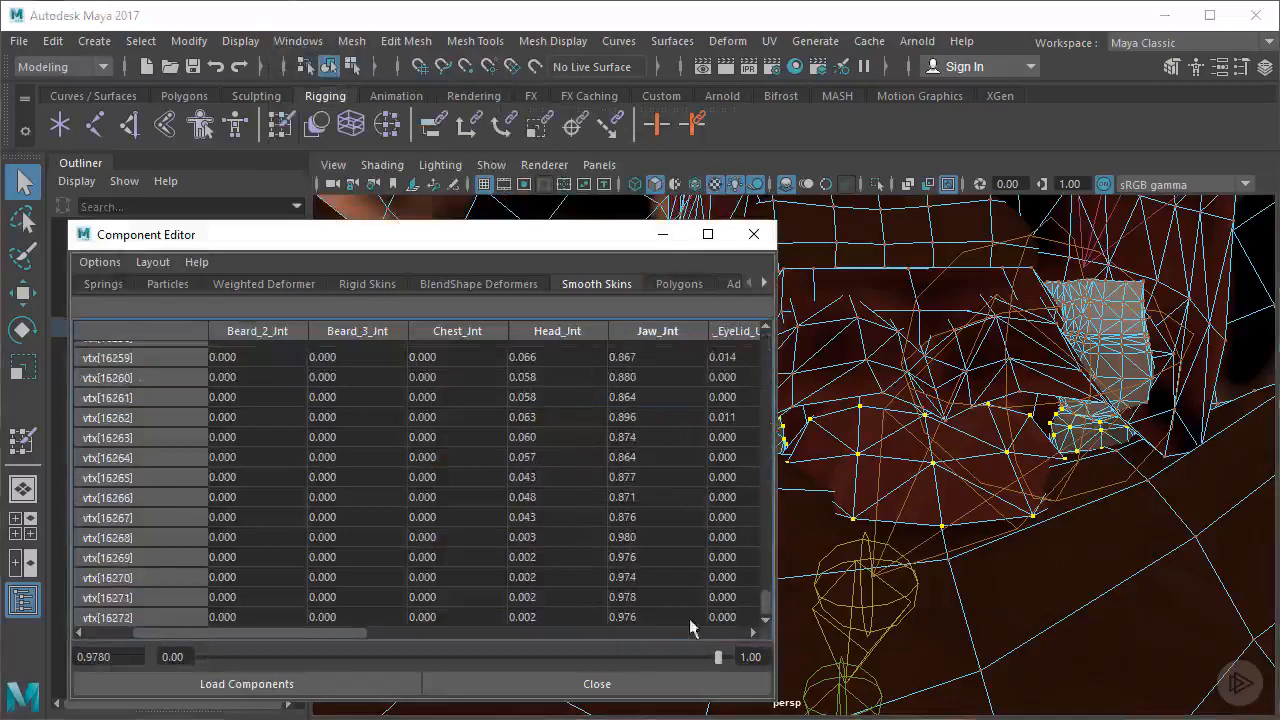
left_click(655, 616, "shift")
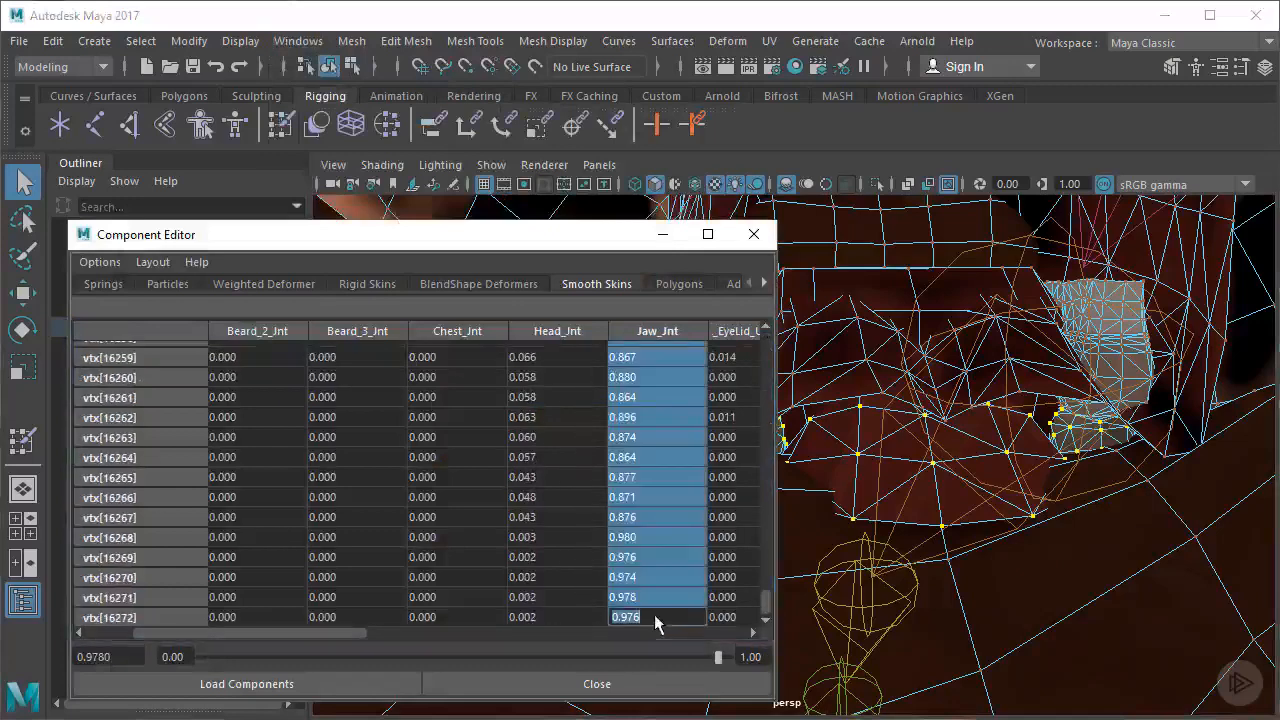
type("1")
key("Return")
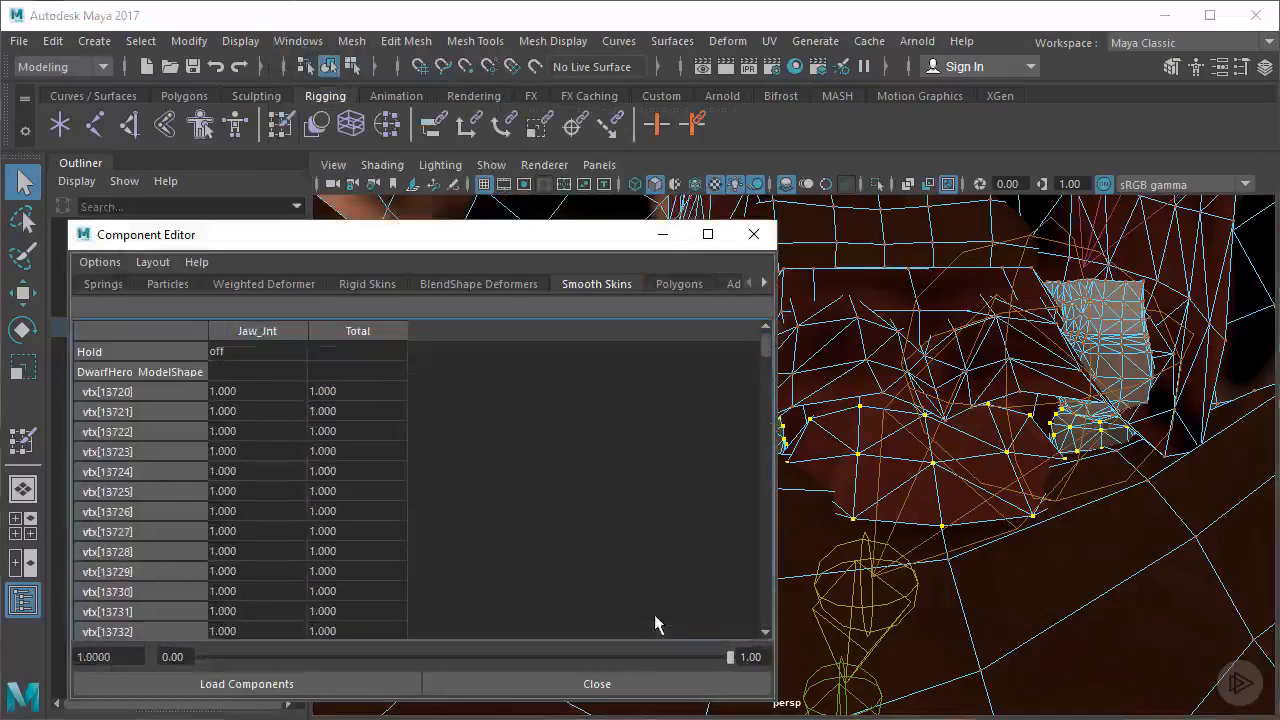
Close the Component Editor and switch the dwarf mesh back to object mode
left_click(769, 239)
right_click_drag(970, 372, 591, 366, "alt")
left_click_drag(591, 366, 943, 354, "alt")
right_click_drag(943, 354, 730, 404, "alt")
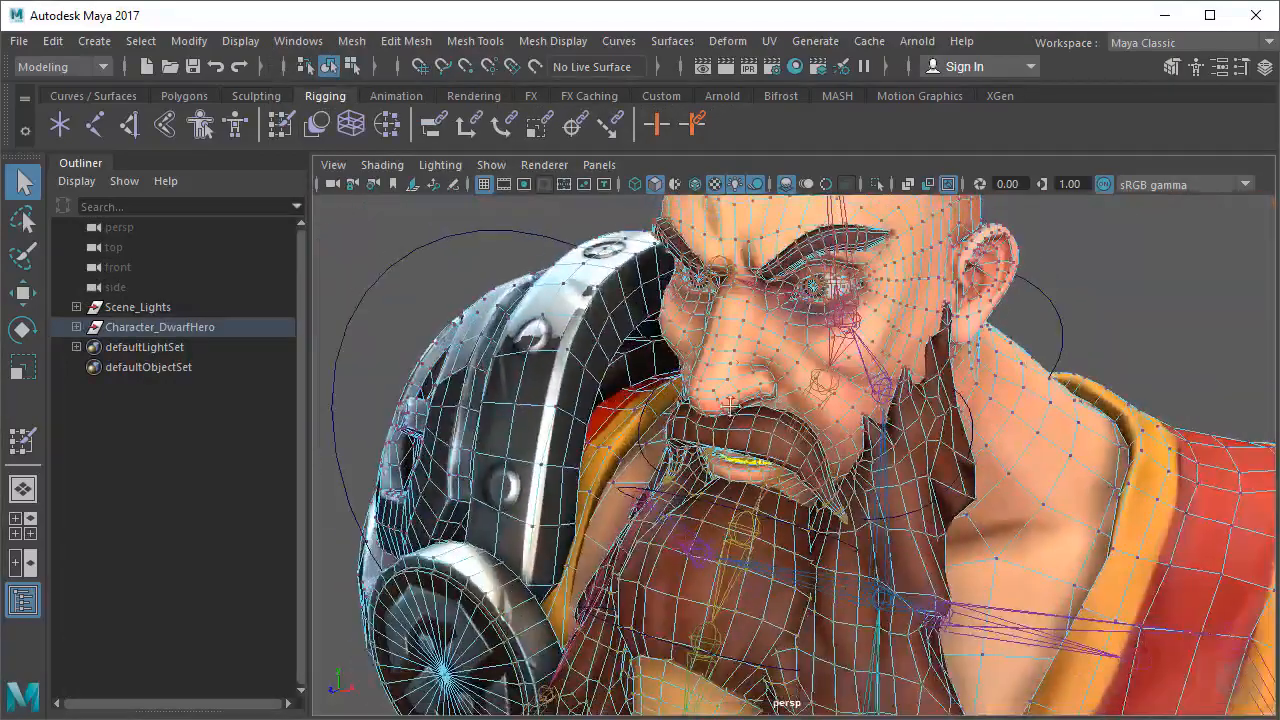
middle_click_drag(730, 404, 734, 322, "alt")
right_click_drag(799, 282, 900, 243)
left_click_drag(966, 320, 780, 300, "alt")
middle_click_drag(780, 300, 785, 379, "alt")
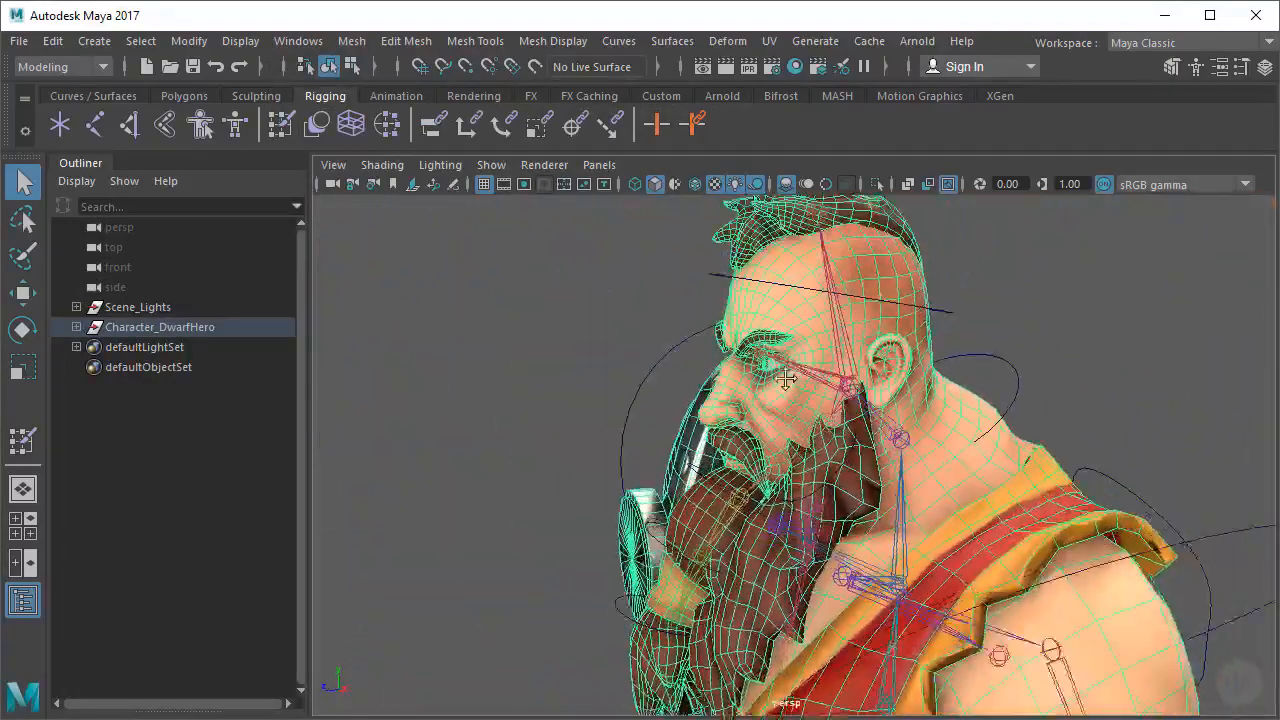
Rotate the neck control backward so the dwarf's head tilts upward
left_click(978, 378)
key("e")
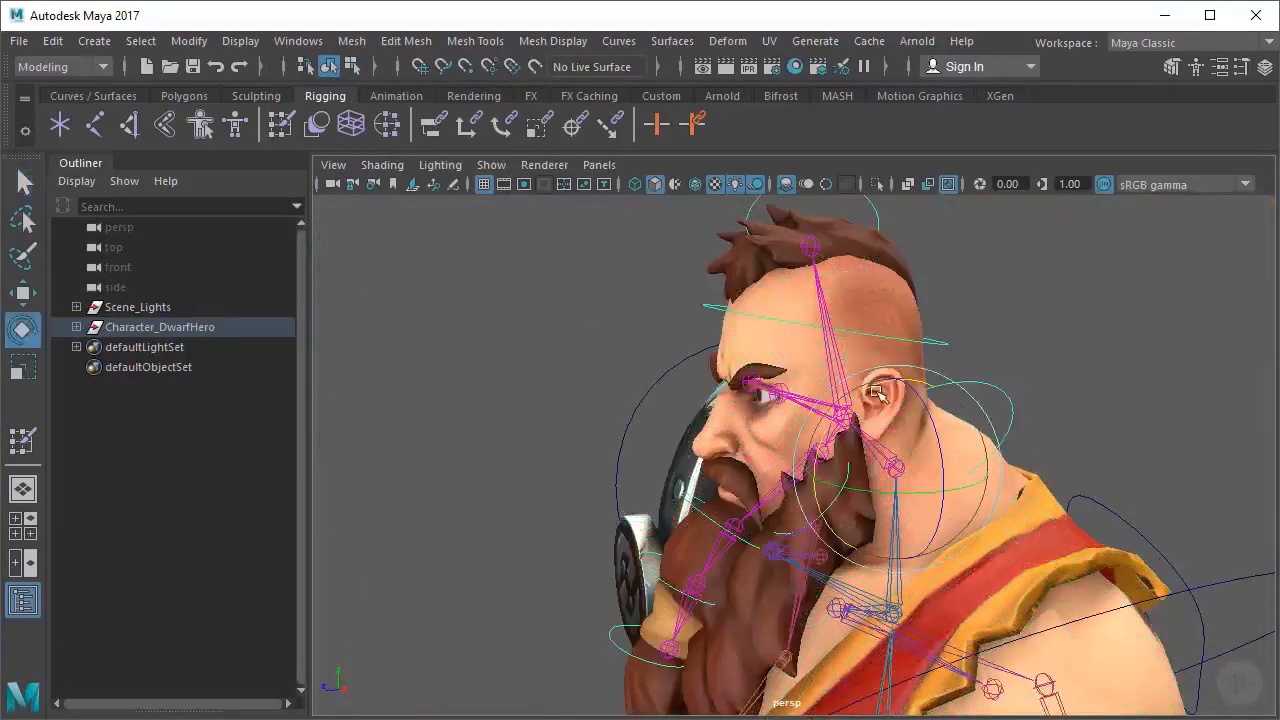
left_click_drag(866, 391, 823, 395)
key("q")
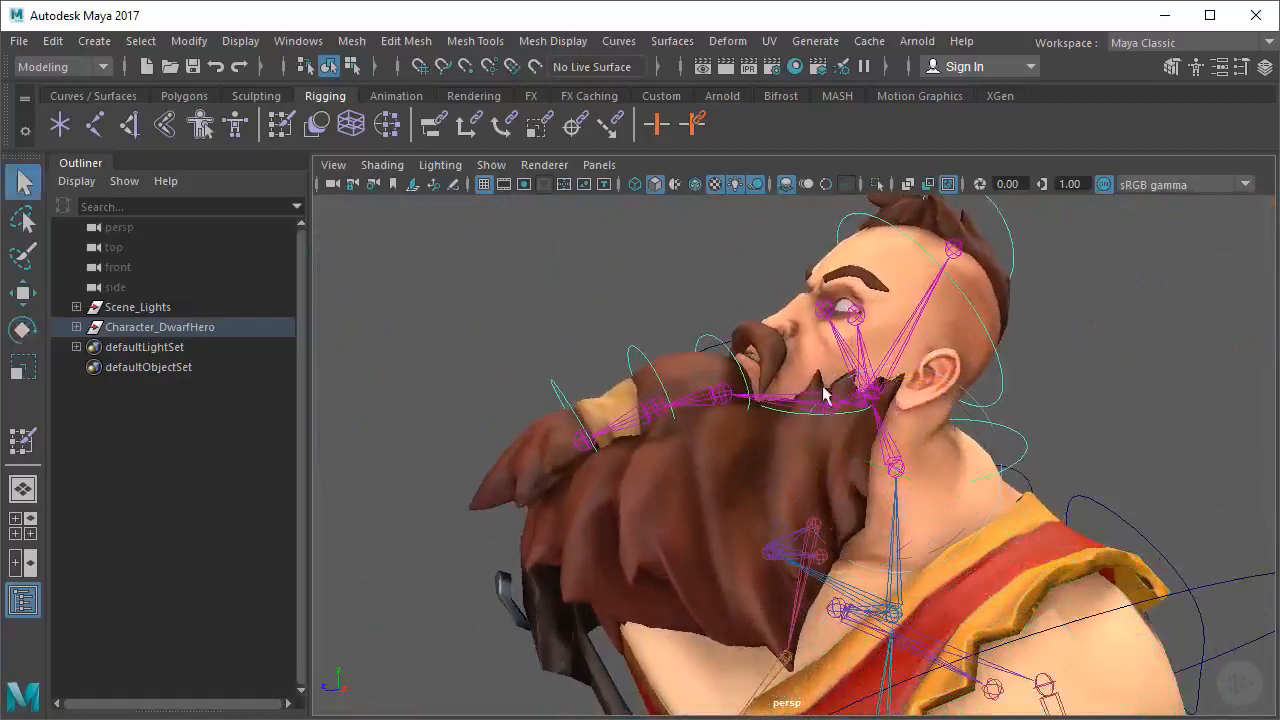
right_click_drag(763, 425, 798, 402, "alt")
Rotate the jaw control downward to open the mouth and examine how the teeth deform
left_click(798, 401)
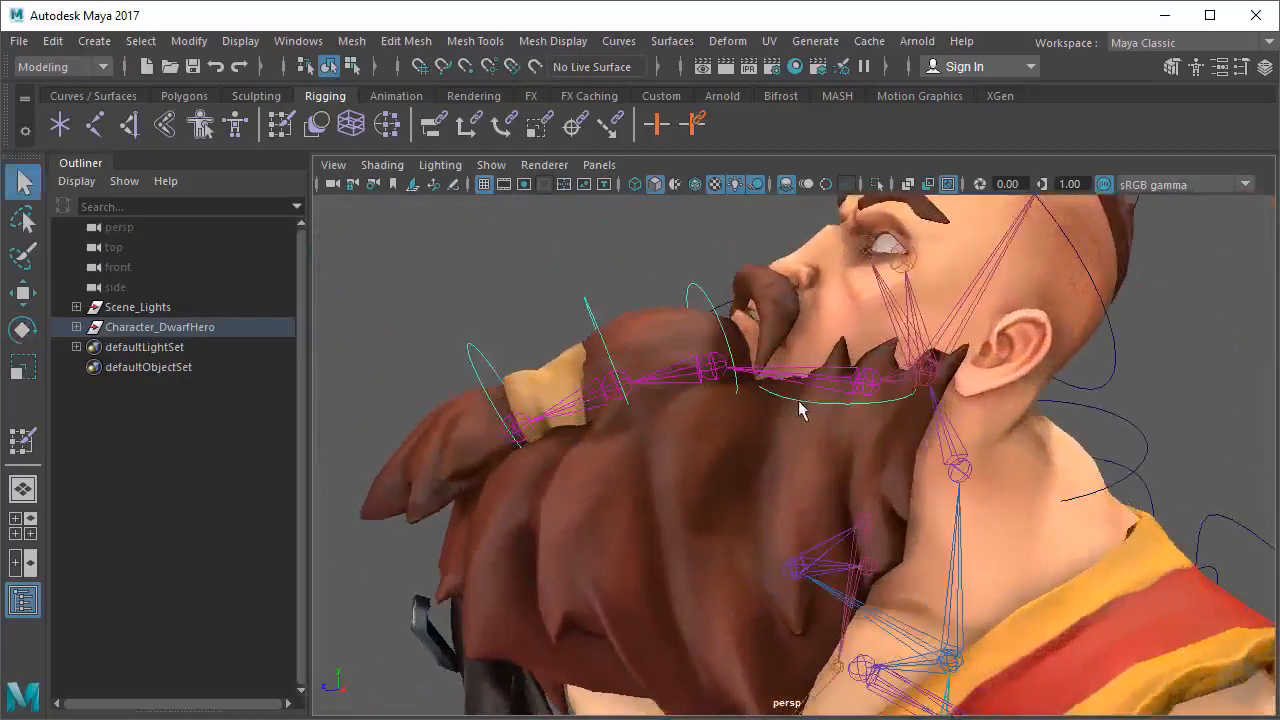
key("e")
left_click_drag(800, 333, 791, 386)
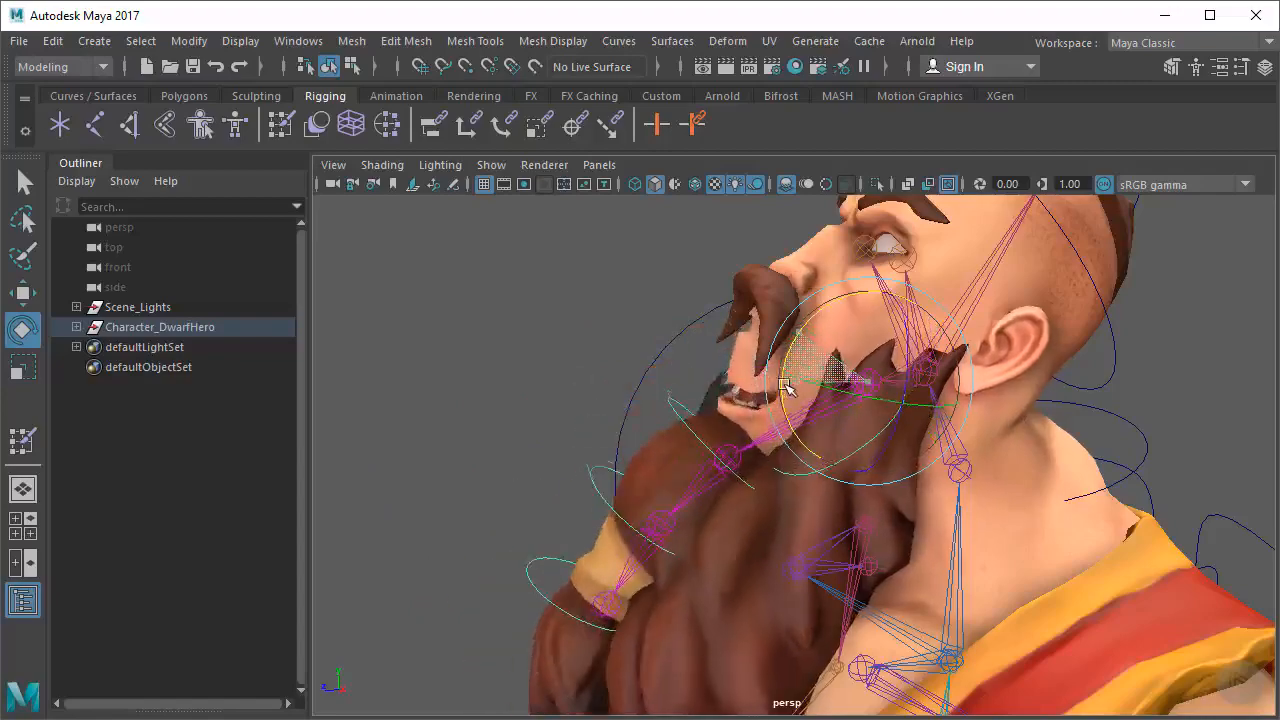
scroll(811, 437, "up", 5)
left_click_drag(811, 437, 626, 454, "alt")
right_click_drag(626, 454, 712, 440, "alt")
left_click_drag(713, 441, 853, 300, "alt")
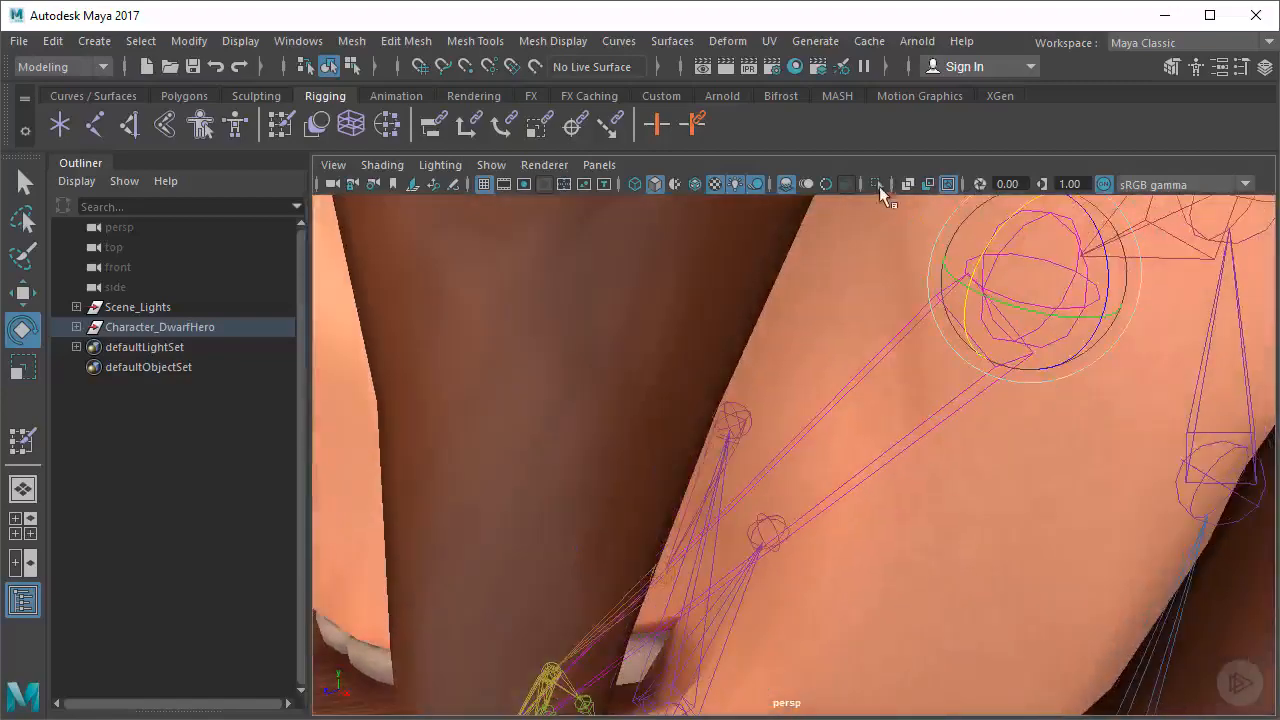
Examine the inside of the dwarf's open mouth and teeth from several angles with X-Ray shading, and turn X-Ray off again
right_click_drag(974, 220, 920, 184, "alt")
left_click(907, 184)
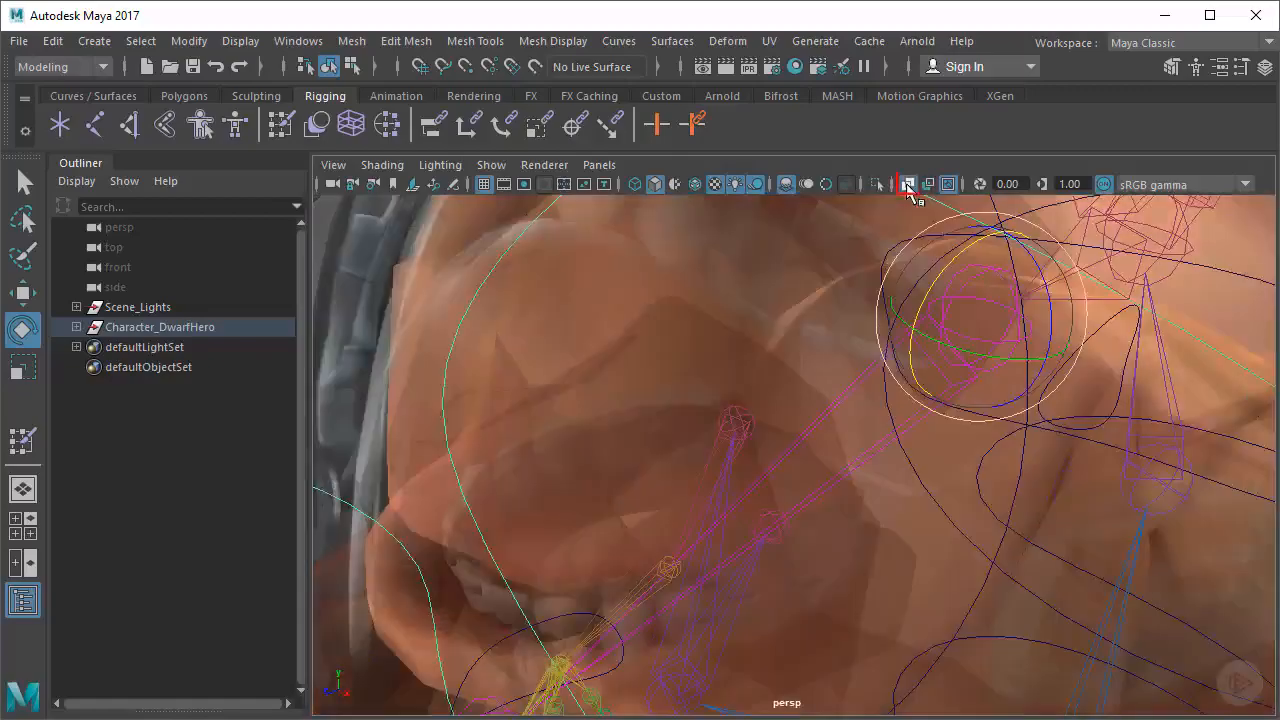
left_click_drag(971, 329, 745, 325, "alt")
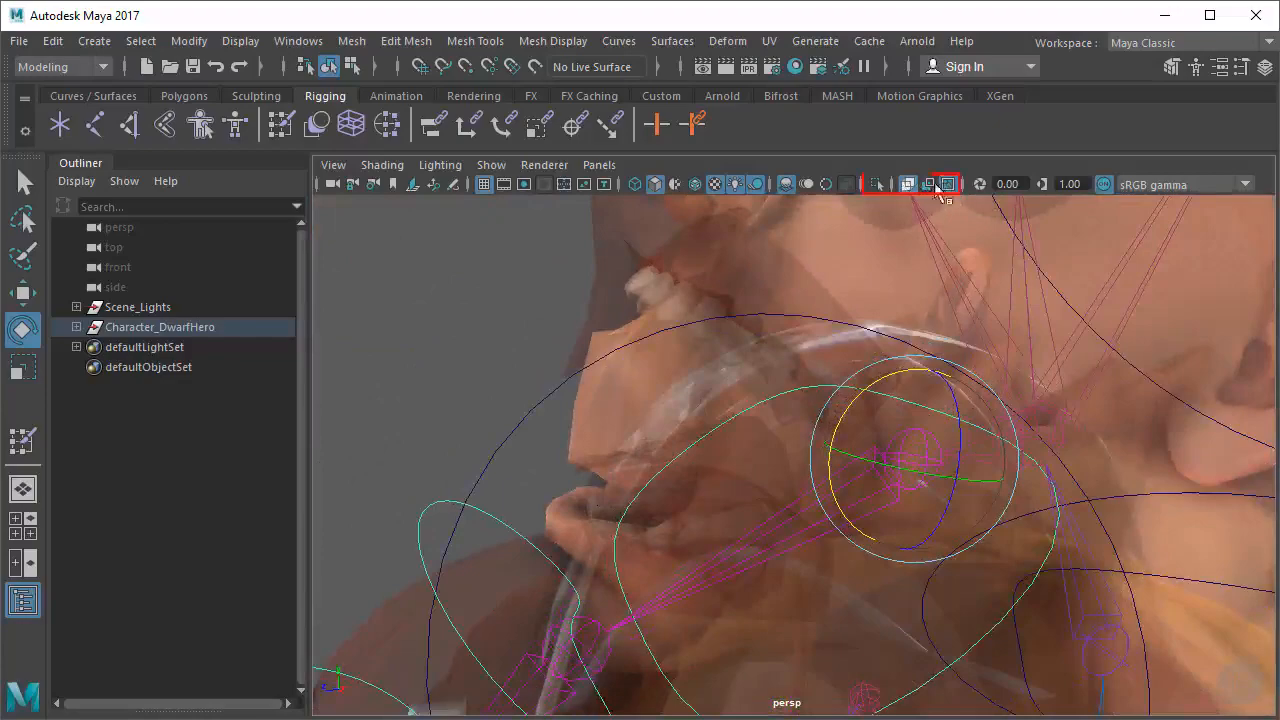
left_click_drag(920, 362, 947, 381, "alt")
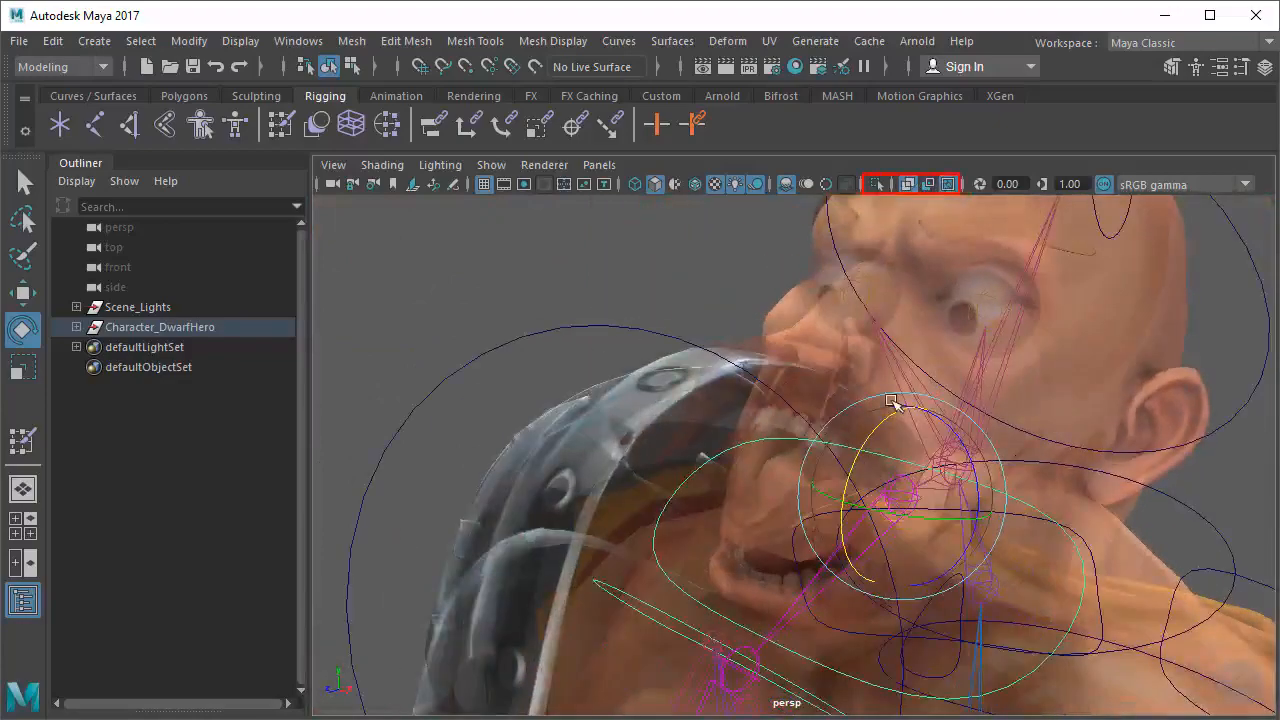
middle_click_drag(848, 401, 846, 368, "alt")
right_click_drag(620, 392, 874, 389, "alt")
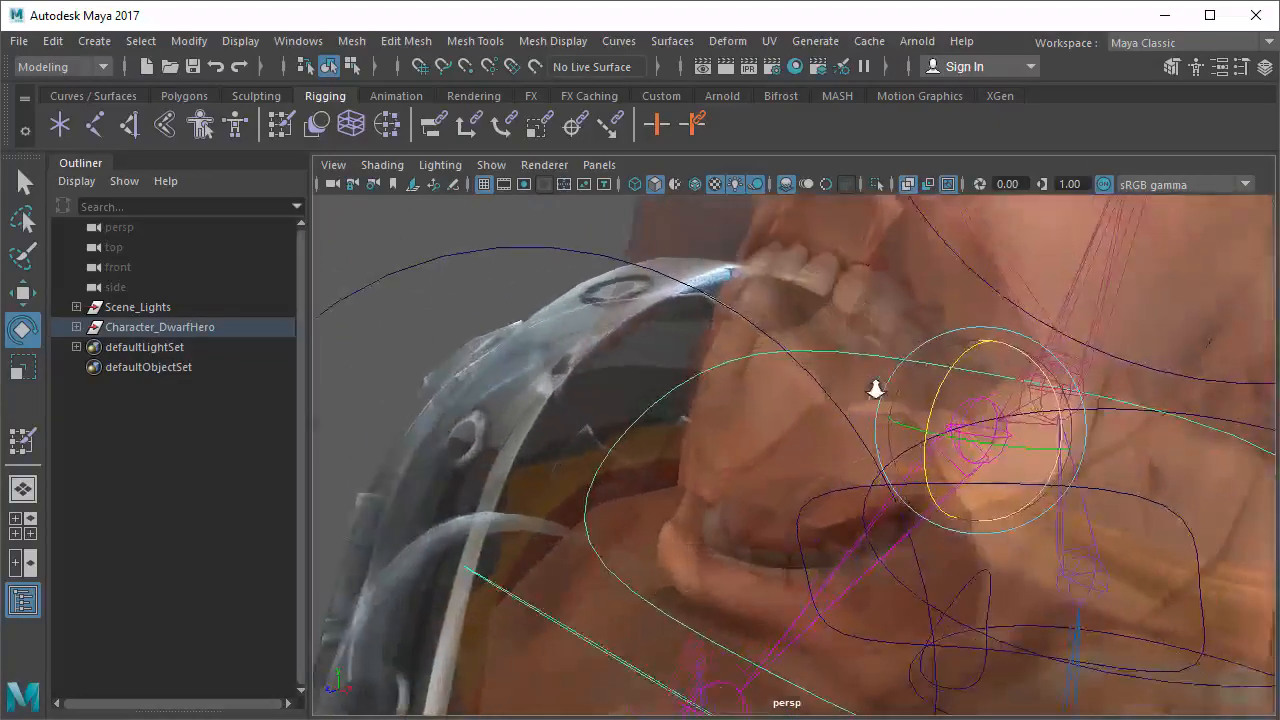
left_click_drag(874, 389, 842, 390, "alt")
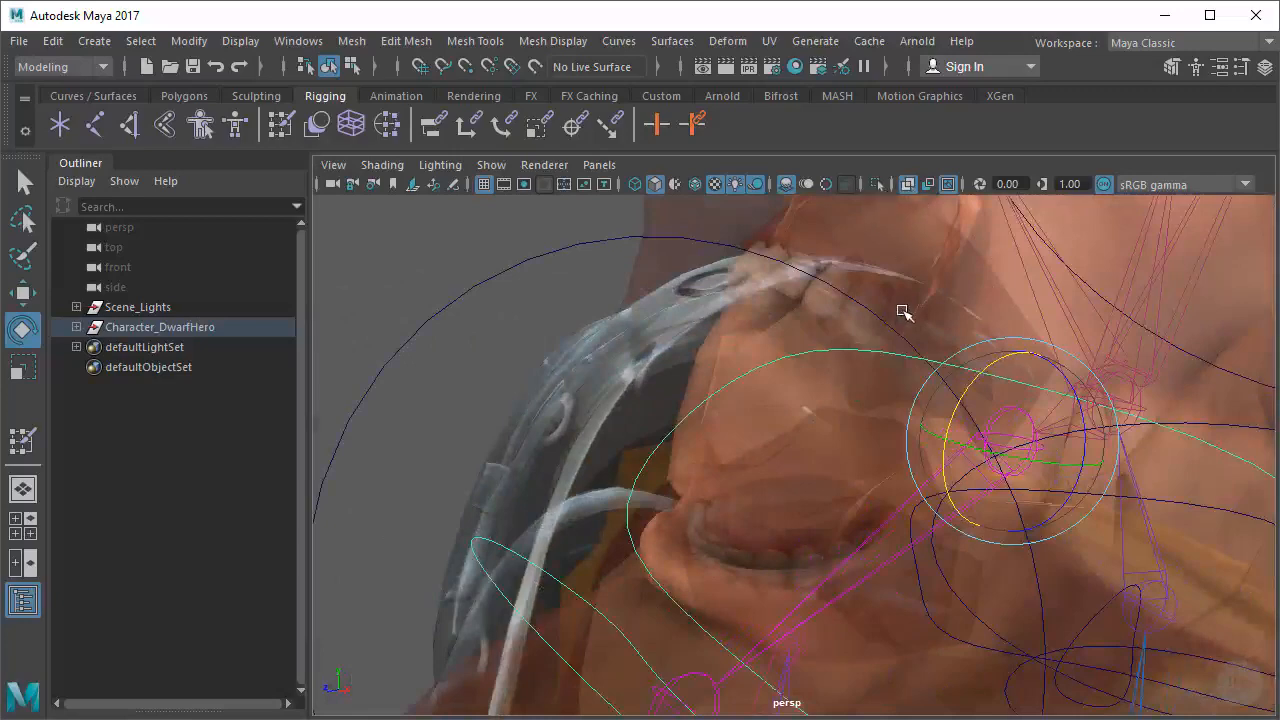
right_click_drag(950, 310, 846, 323, "alt")
left_click_drag(846, 323, 906, 255, "alt")
left_click(909, 184)
mouse_move(877, 338)
left_mouse_down("alt")
mouse_move(841, 335)
mouse_move(870, 354)
left_mouse_up("alt")
right_click_drag(1146, 467, 1065, 402, "alt")
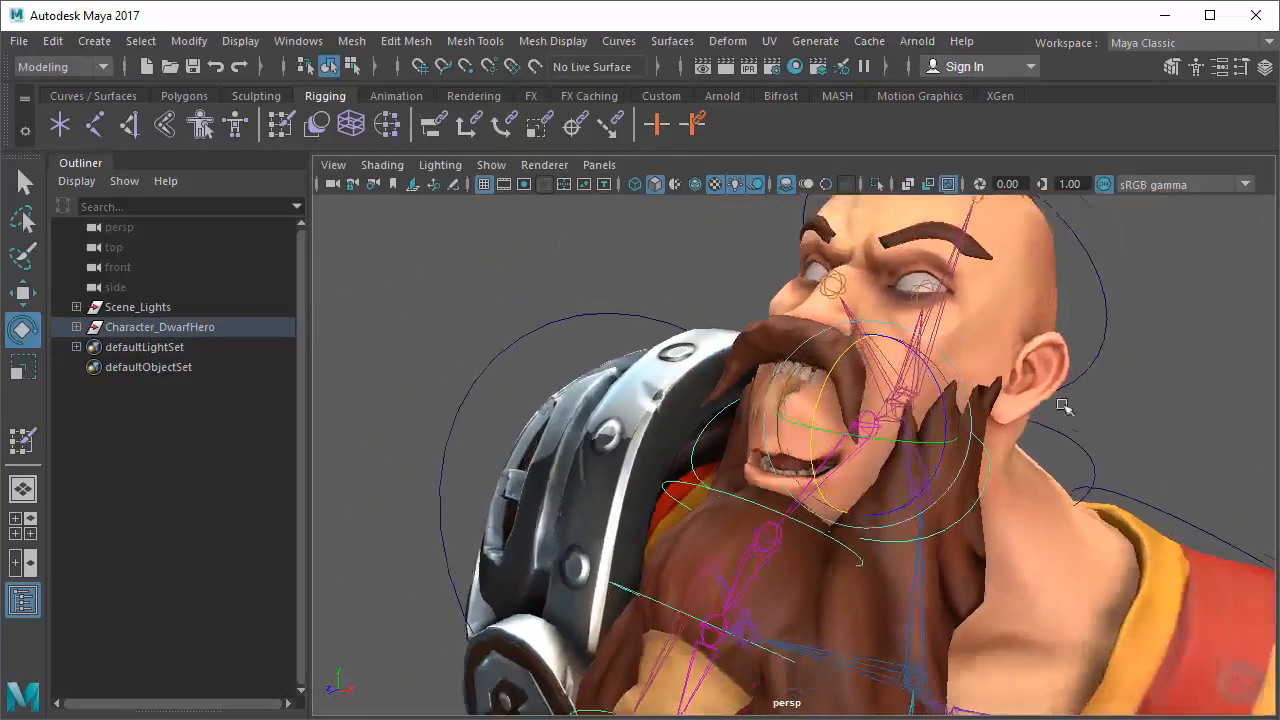
Select the neck and jaw controls, show the Channel Box, and reset their X, Y and Z rotations to 0
left_click(1089, 464)
key("q")
left_click_drag(1188, 262, 1036, 413, "alt")
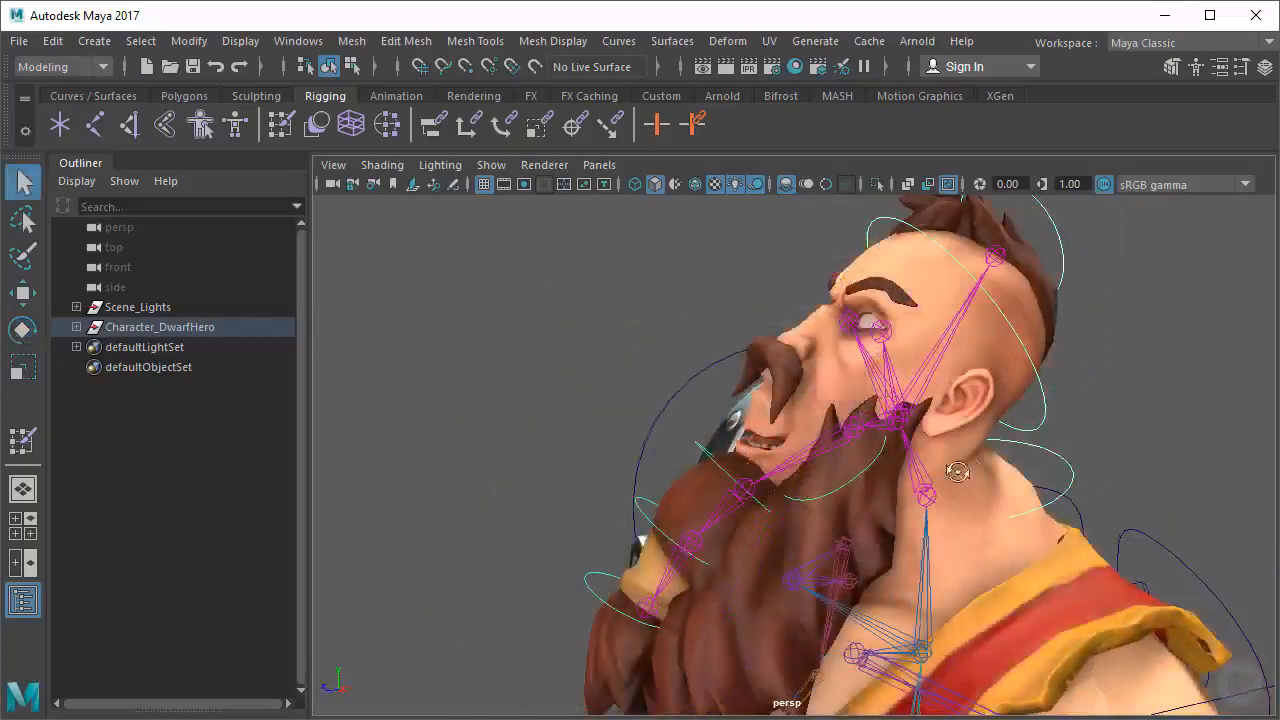
left_click_drag(957, 472, 1006, 466, "alt")
left_click(1264, 67)
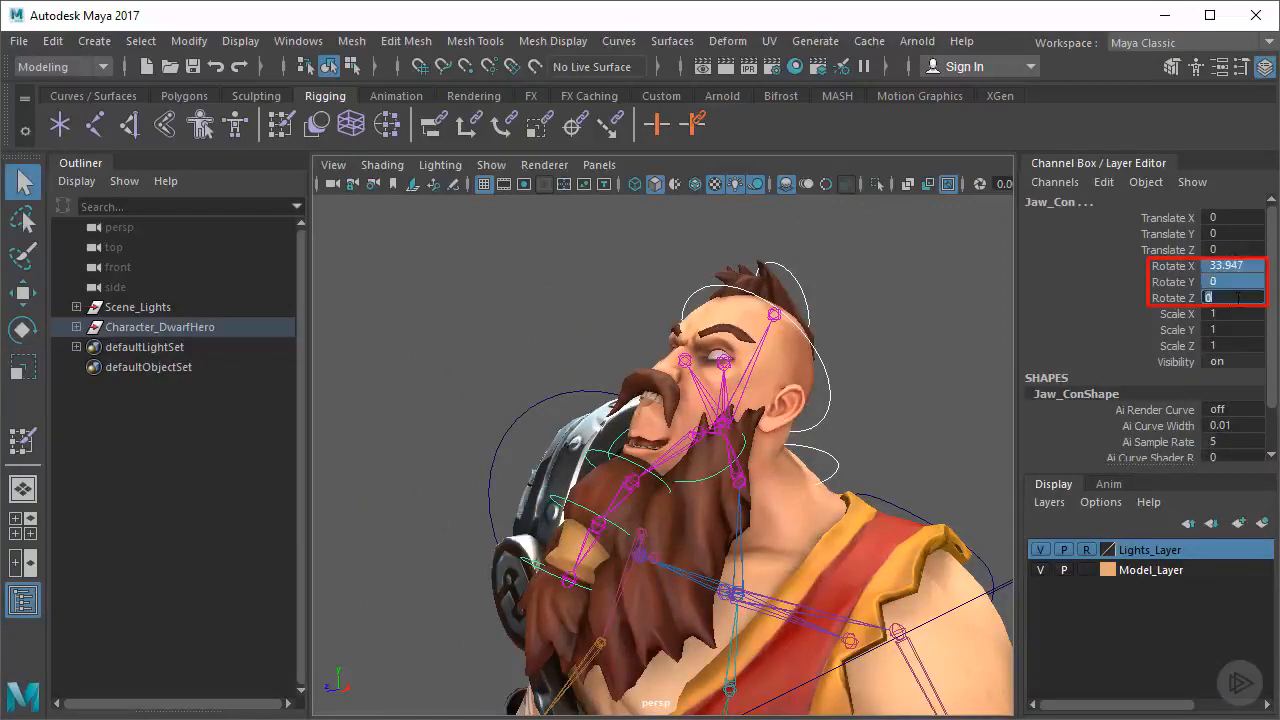
key("Tab")
left_click(896, 303)
Select the dwarf mesh at the left glove and switch it to face selection
right_click_drag(880, 420, 600, 520, "alt")
middle_click_drag(754, 560, 750, 410, "alt")
right_click_drag(428, 474, 729, 480, "alt")
left_click_drag(729, 480, 585, 515, "alt")
middle_click_drag(585, 515, 484, 480, "alt")
right_click_drag(484, 480, 593, 503, "alt")
middle_click_drag(593, 503, 545, 485, "alt")
left_click(696, 424)
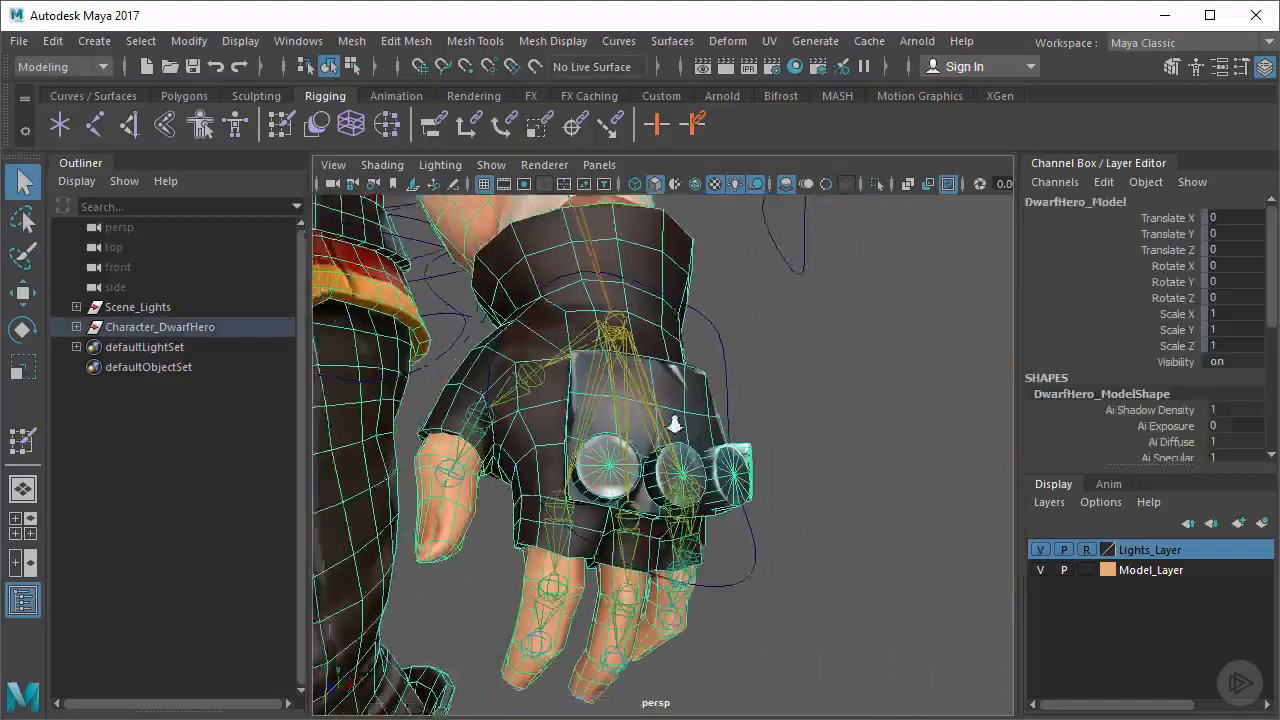
right_click_drag(674, 423, 640, 424, "alt")
left_click_drag(640, 424, 580, 435, "alt")
right_click_drag(580, 435, 677, 500, "alt")
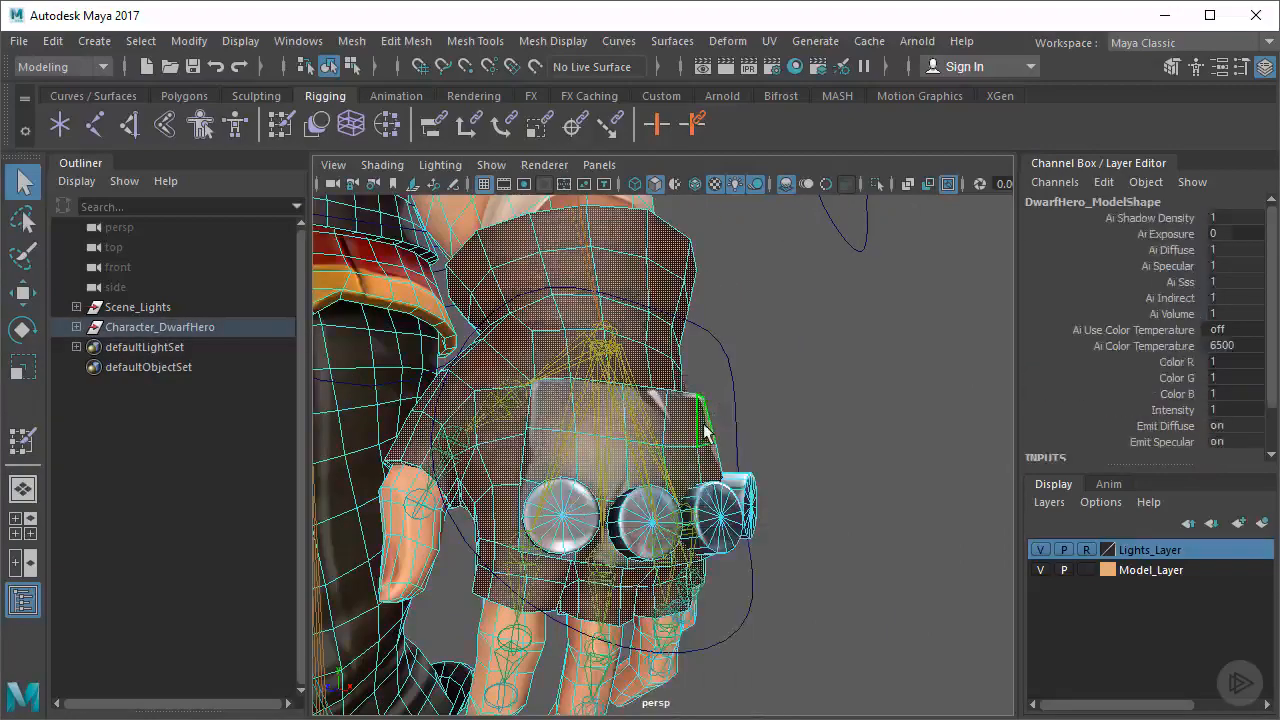
Select all faces of the left glove's metal plate and four round studs, and convert the selection to vertices
left_click(704, 432)
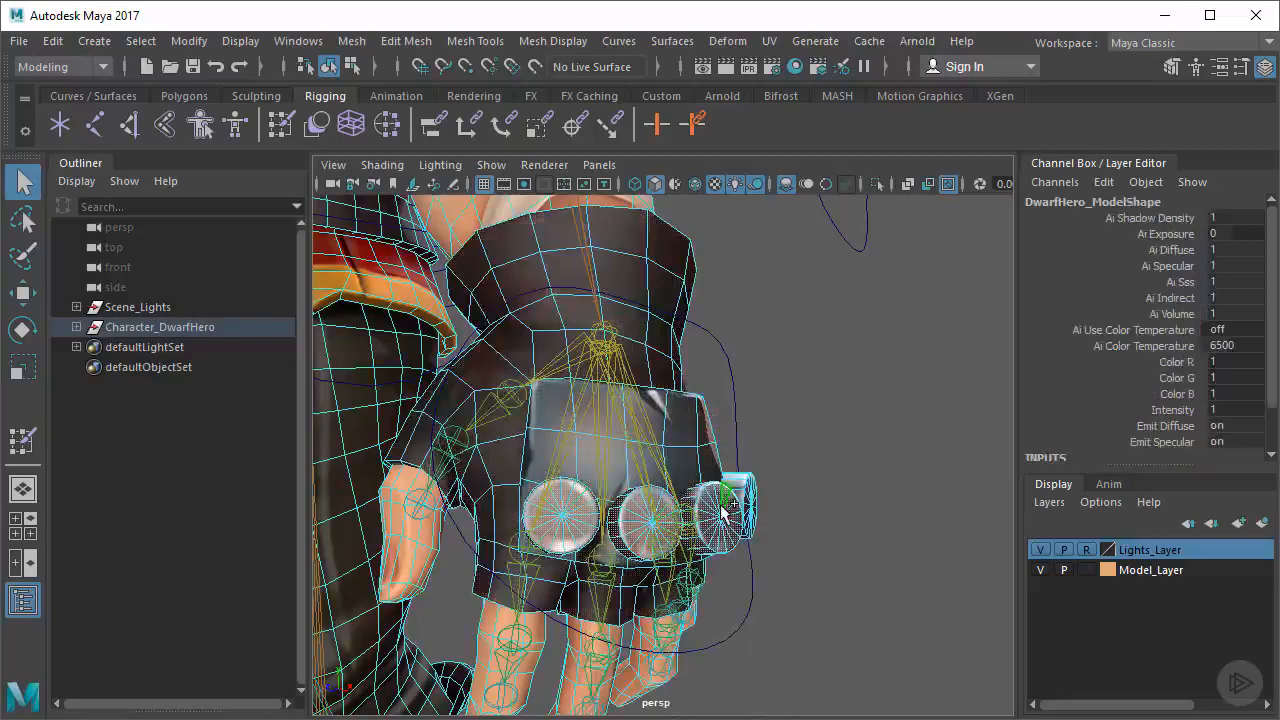
left_click_drag(745, 500, 685, 452, "alt")
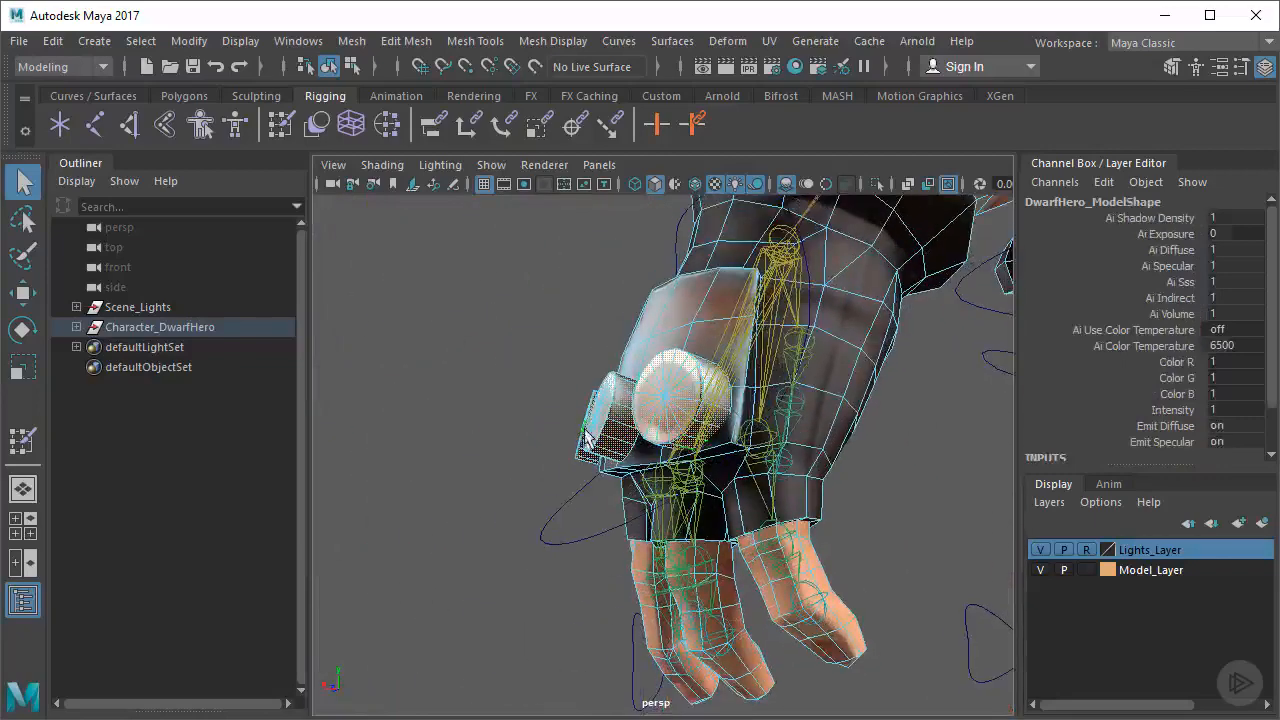
left_click_drag(588, 440, 524, 428, "alt")
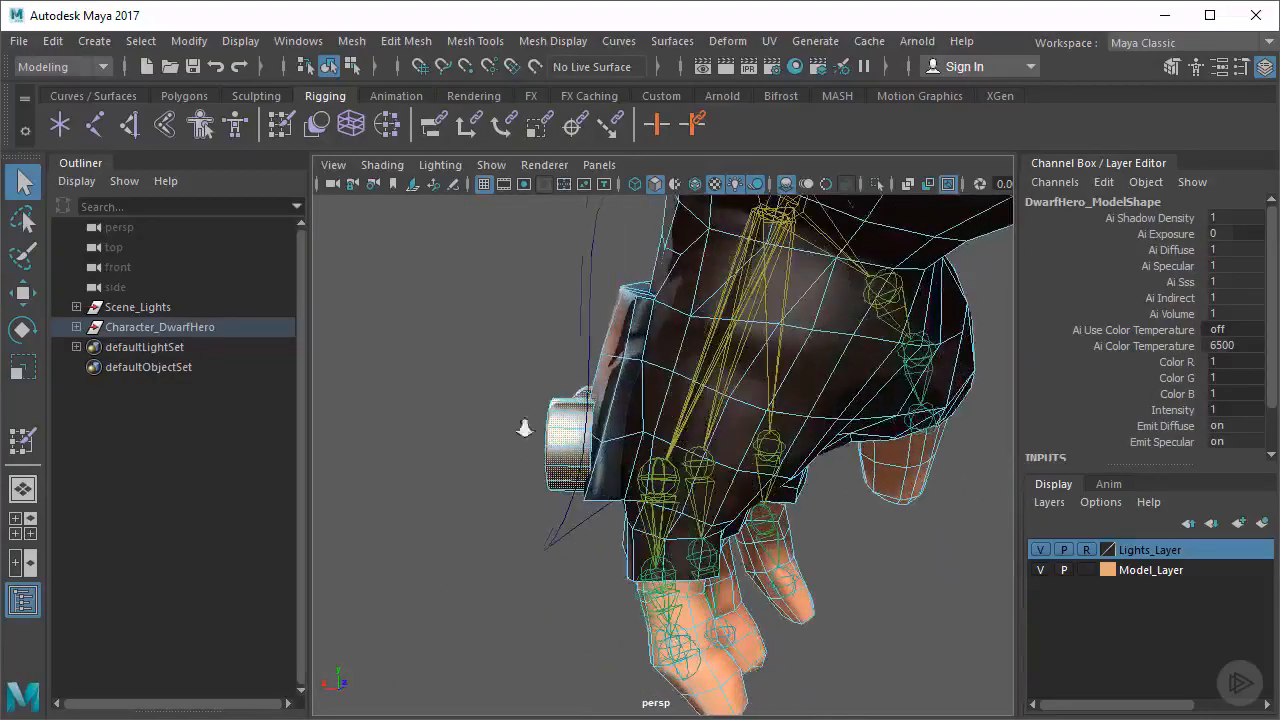
right_click_drag(524, 428, 651, 457, "alt")
left_click_drag(650, 455, 517, 463, "alt")
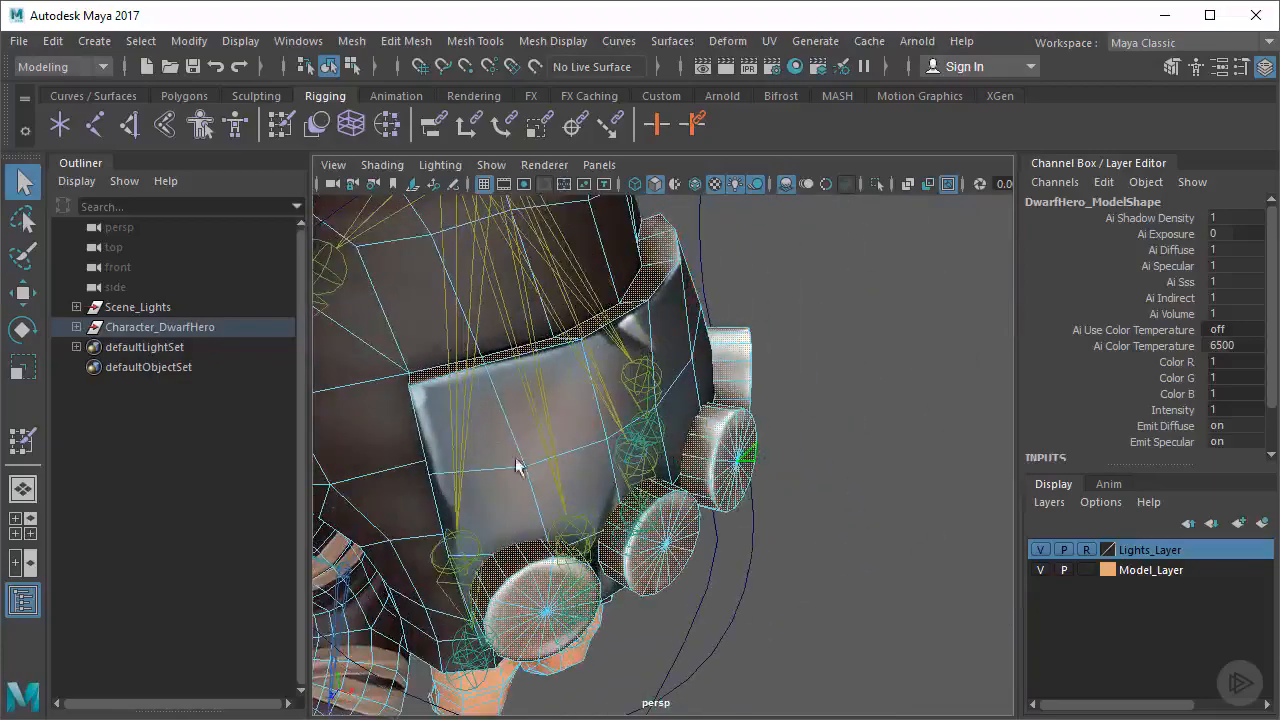
left_click_drag(616, 497, 668, 478, "alt")
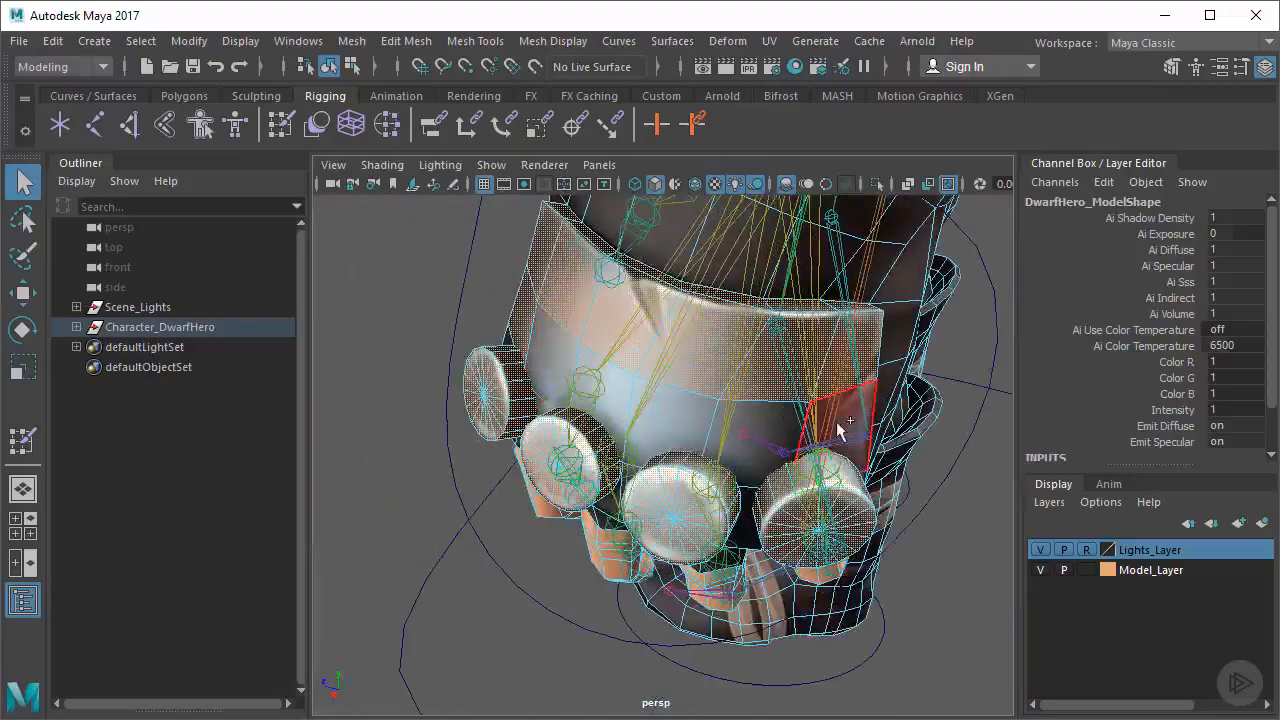
left_click_drag(577, 415, 767, 371, "alt")
left_click_drag(803, 453, 592, 447, "alt")
left_click_drag(937, 470, 672, 495, "alt")
right_click(655, 380, "ctrl")
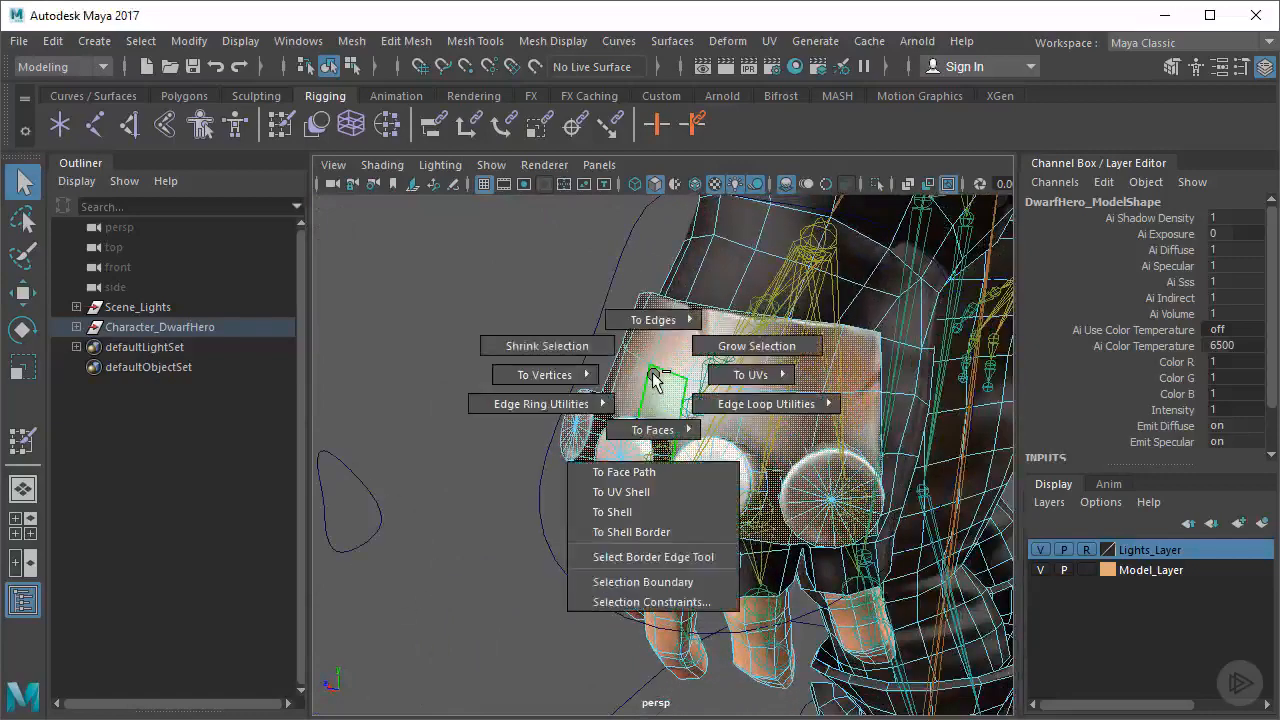
left_click(490, 380)
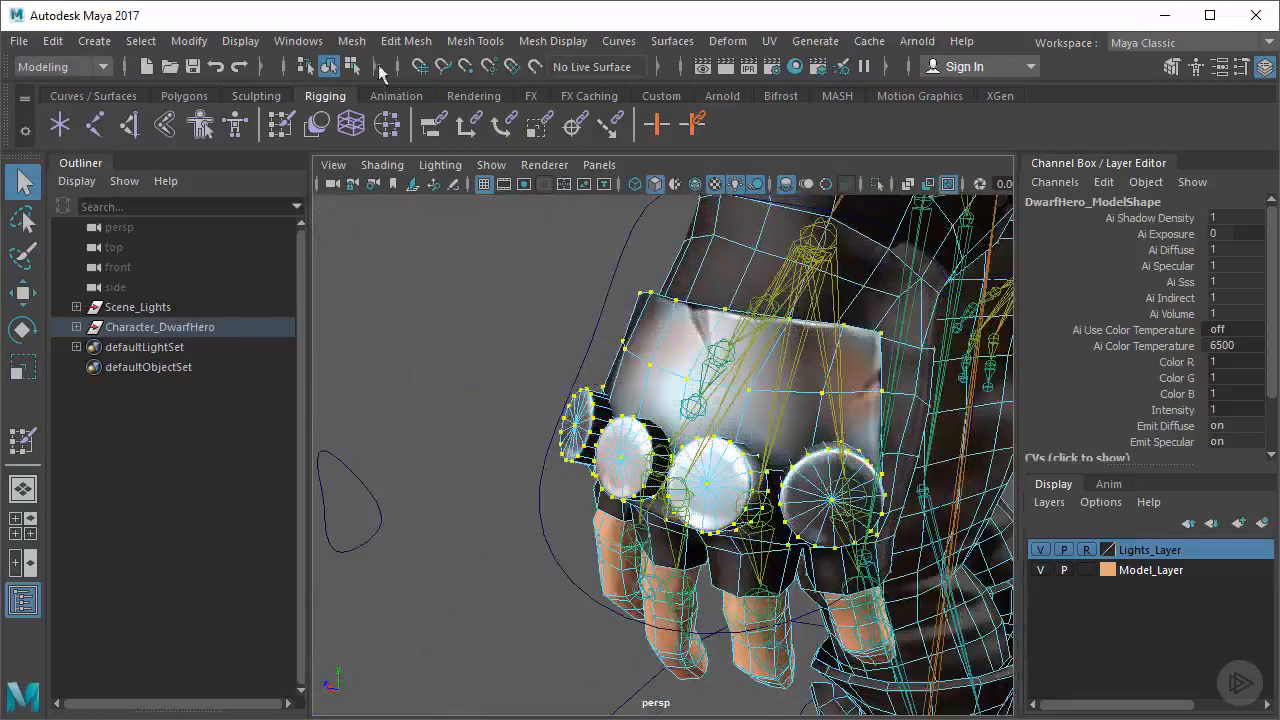
Open the Component Editor for the left glove's plate and stud vertices and hide the Channel Box
left_click(303, 44)
mouse_move(340, 112)
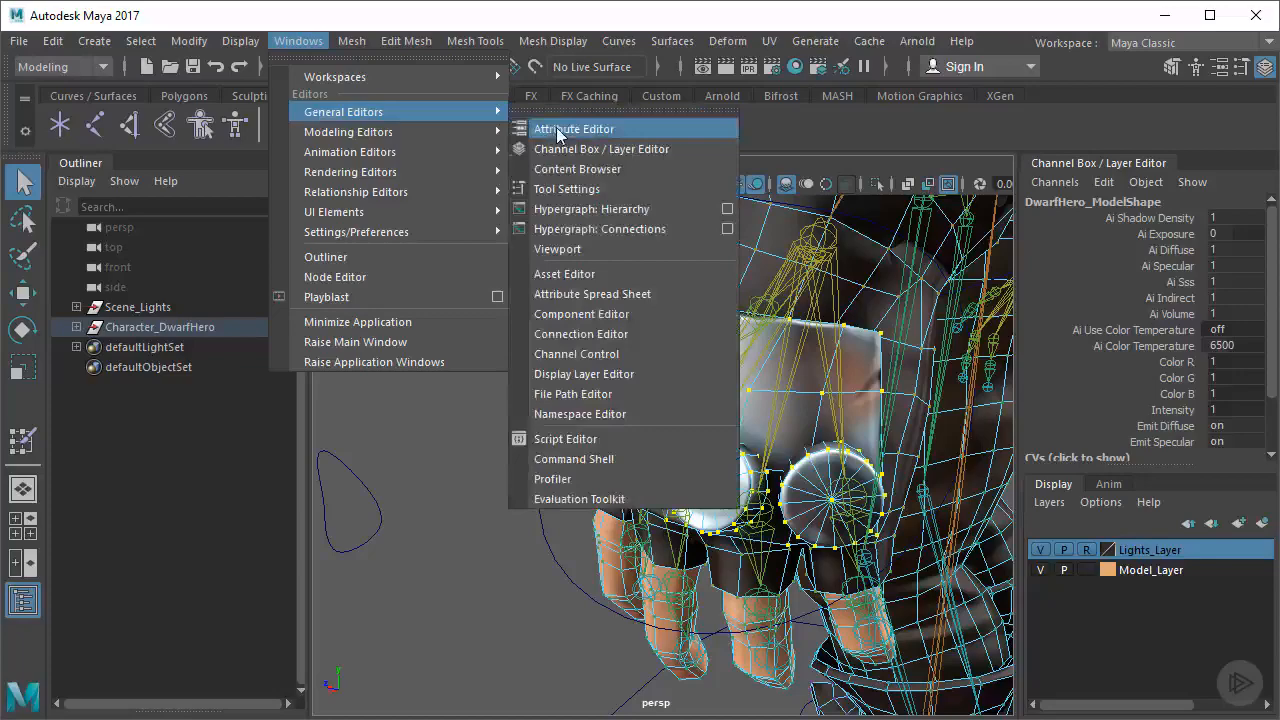
left_click(581, 314)
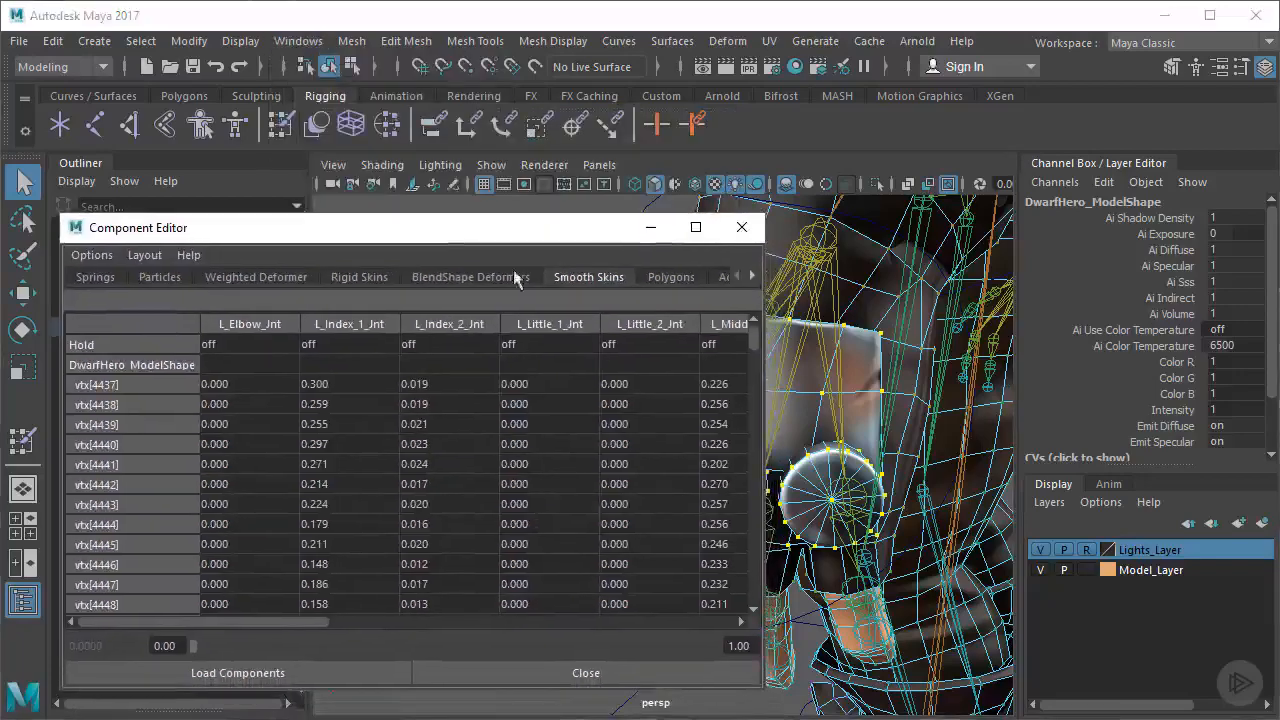
left_click(1265, 67)
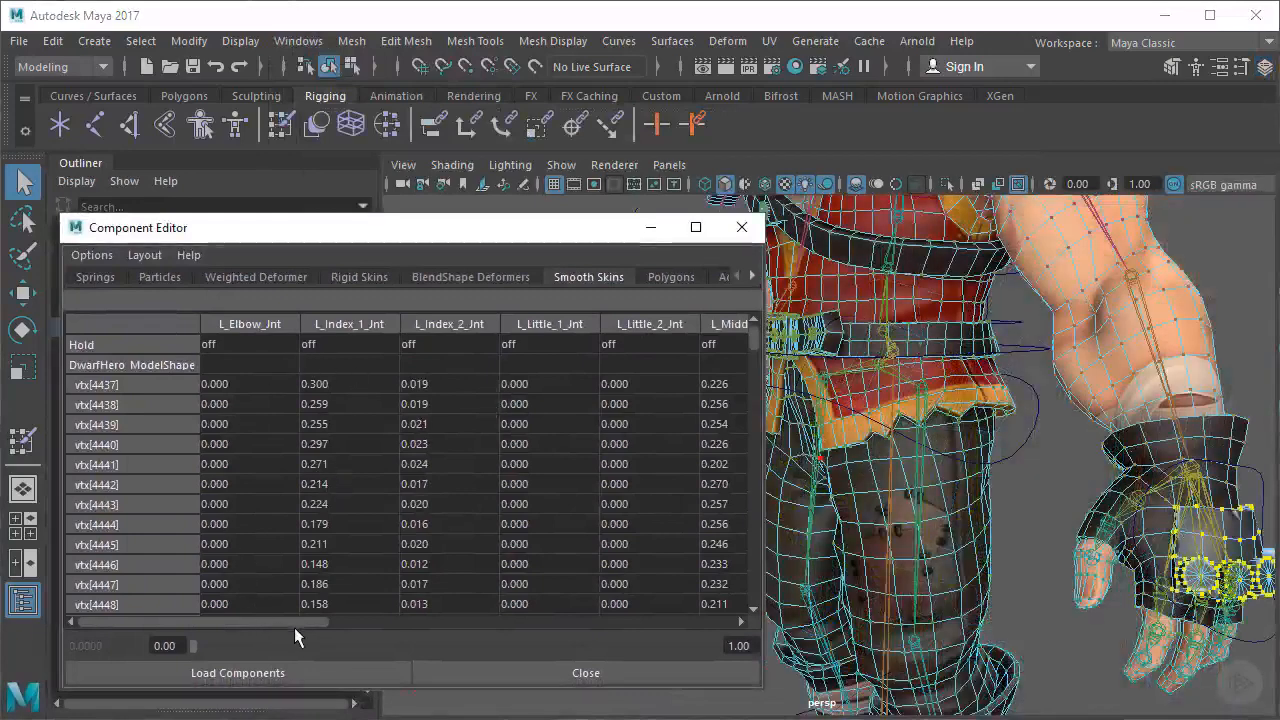
Set the L_Wrist_Jnt smooth skin weights of all listed vertices to 1 and close the Component Editor
left_click_drag(284, 623, 735, 632)
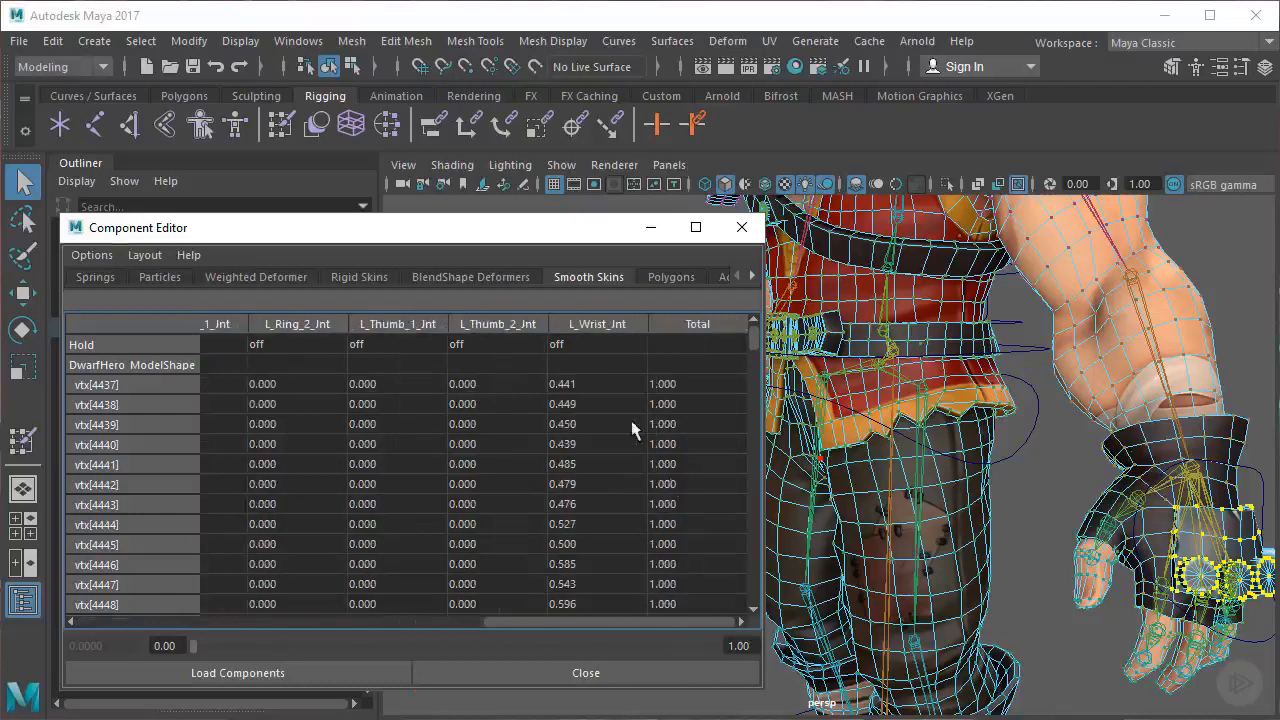
left_click(571, 383)
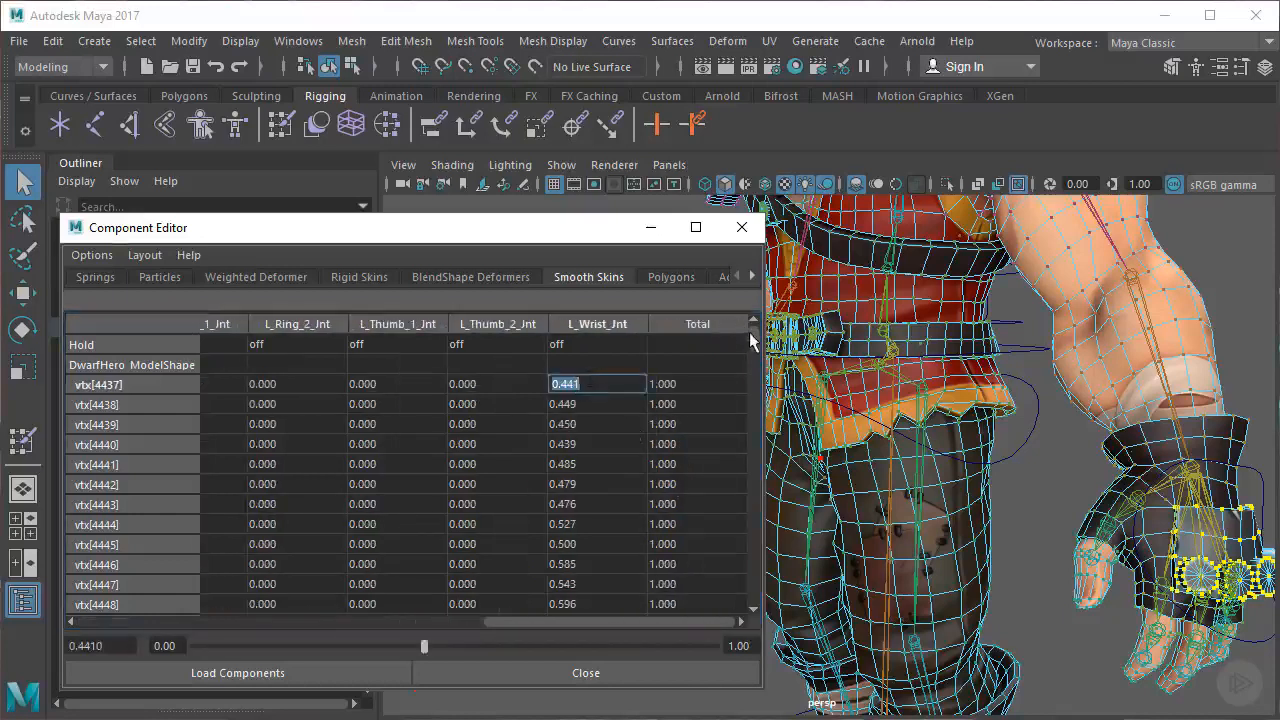
left_click_drag(752, 332, 760, 600)
left_click(600, 606, "shift")
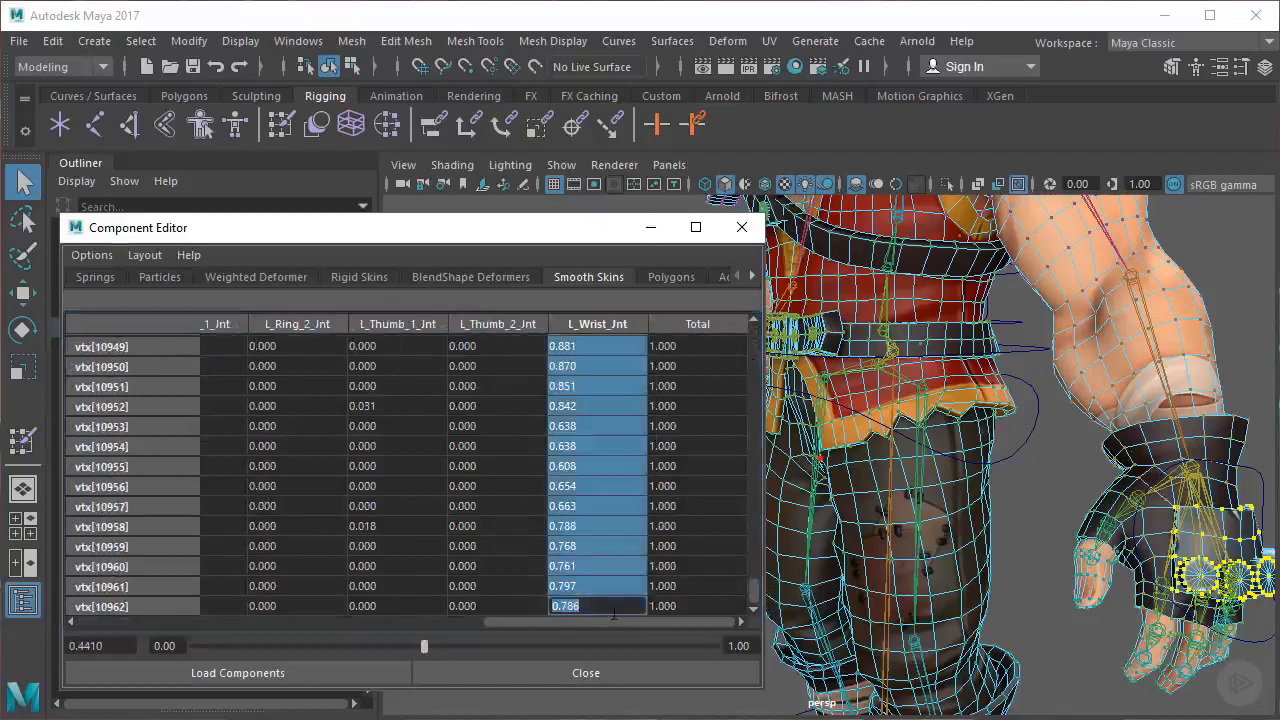
type("1")
key("Return")
left_click(748, 222)
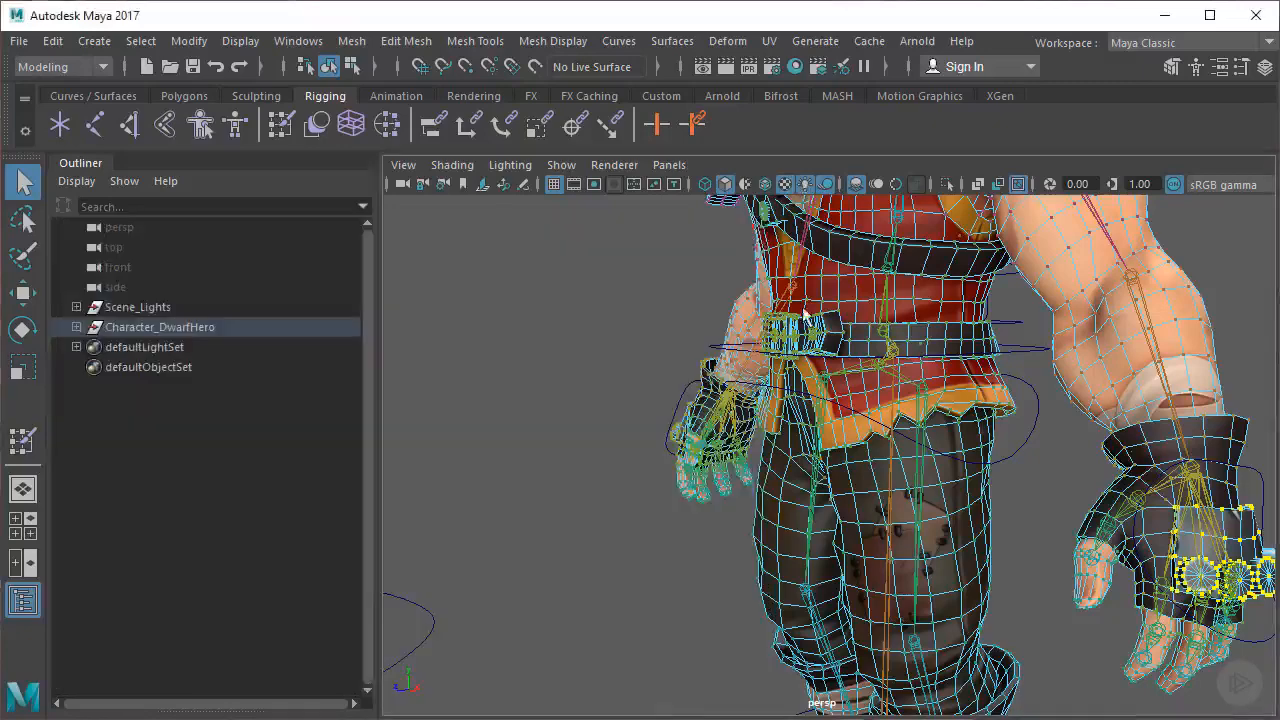
Return the mesh to object mode, rotate the left index finger's base, and check the glove plate's deformation from several sides
left_click_drag(940, 394, 880, 368, "alt")
right_click_drag(880, 368, 1066, 364, "alt")
middle_click_drag(1048, 580, 968, 484, "alt")
right_click_drag(856, 359, 850, 334)
right_click_drag(923, 251, 1080, 238)
left_click(1083, 240)
left_click(832, 443)
key("e")
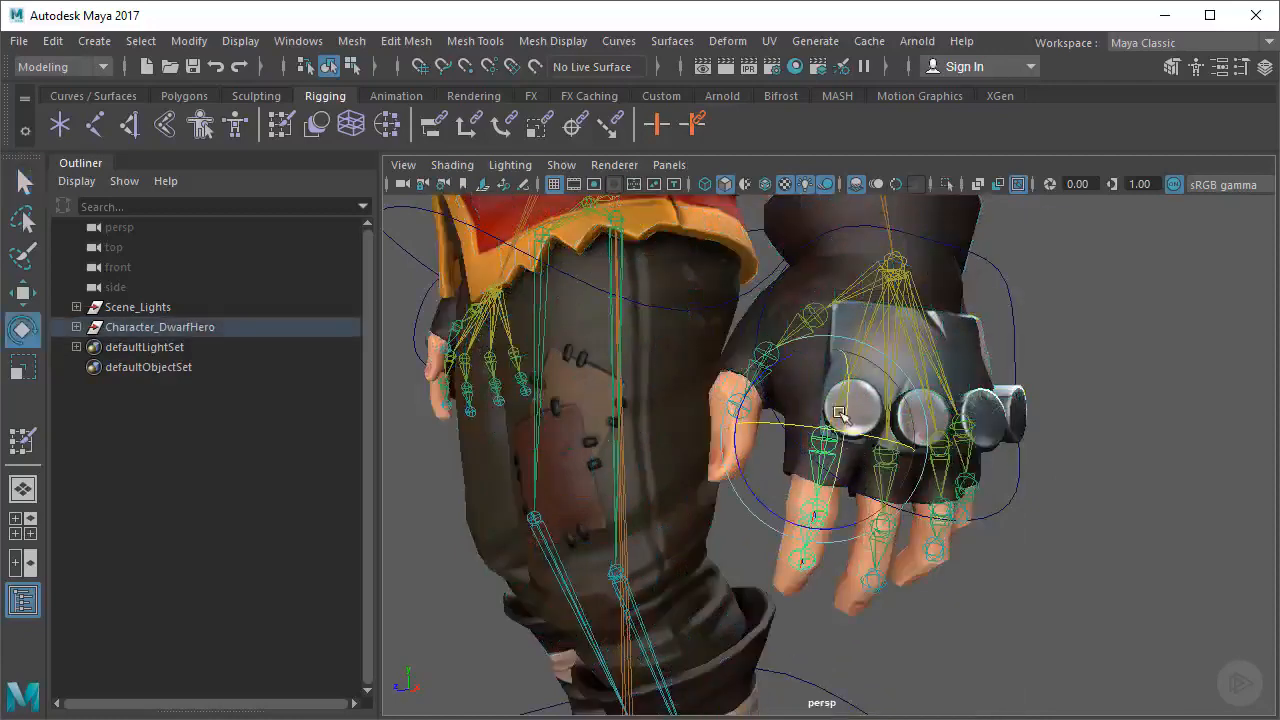
mouse_move(840, 412)
left_mouse_down()
mouse_move(855, 353)
mouse_move(844, 406)
left_mouse_up()
left_click_drag(835, 500, 851, 539, "alt")
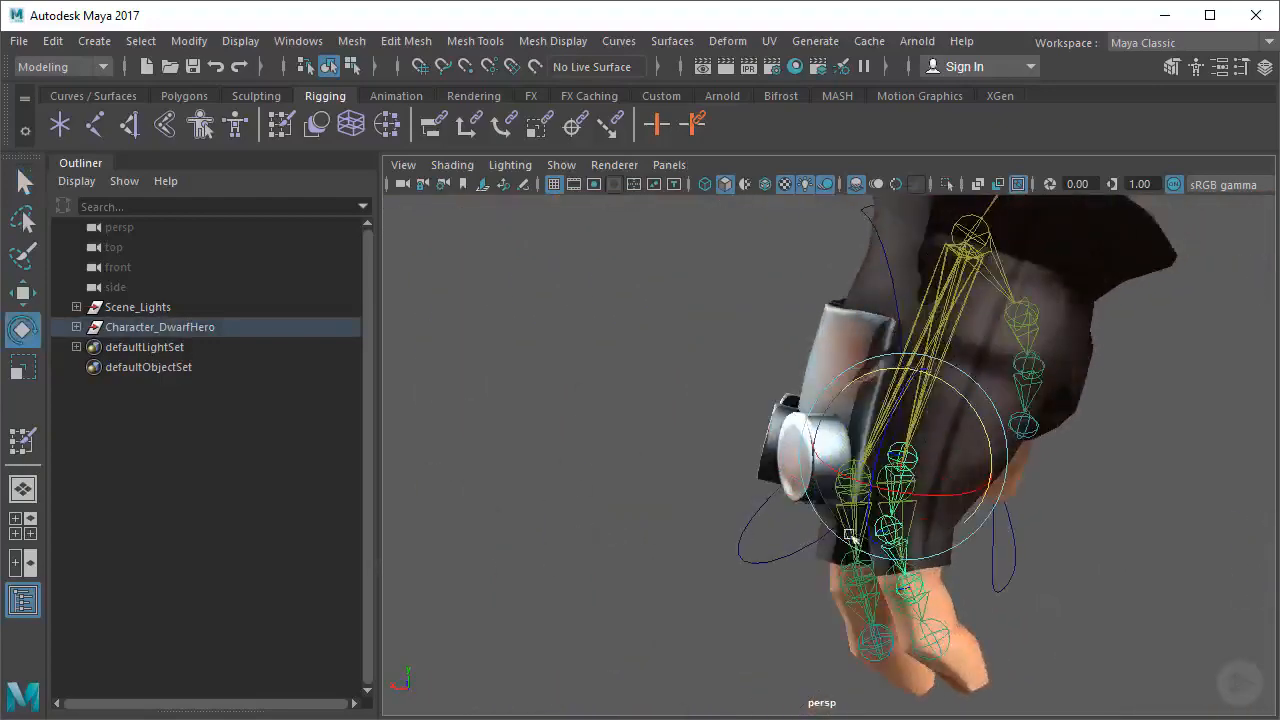
left_click_drag(807, 487, 1077, 471, "alt")
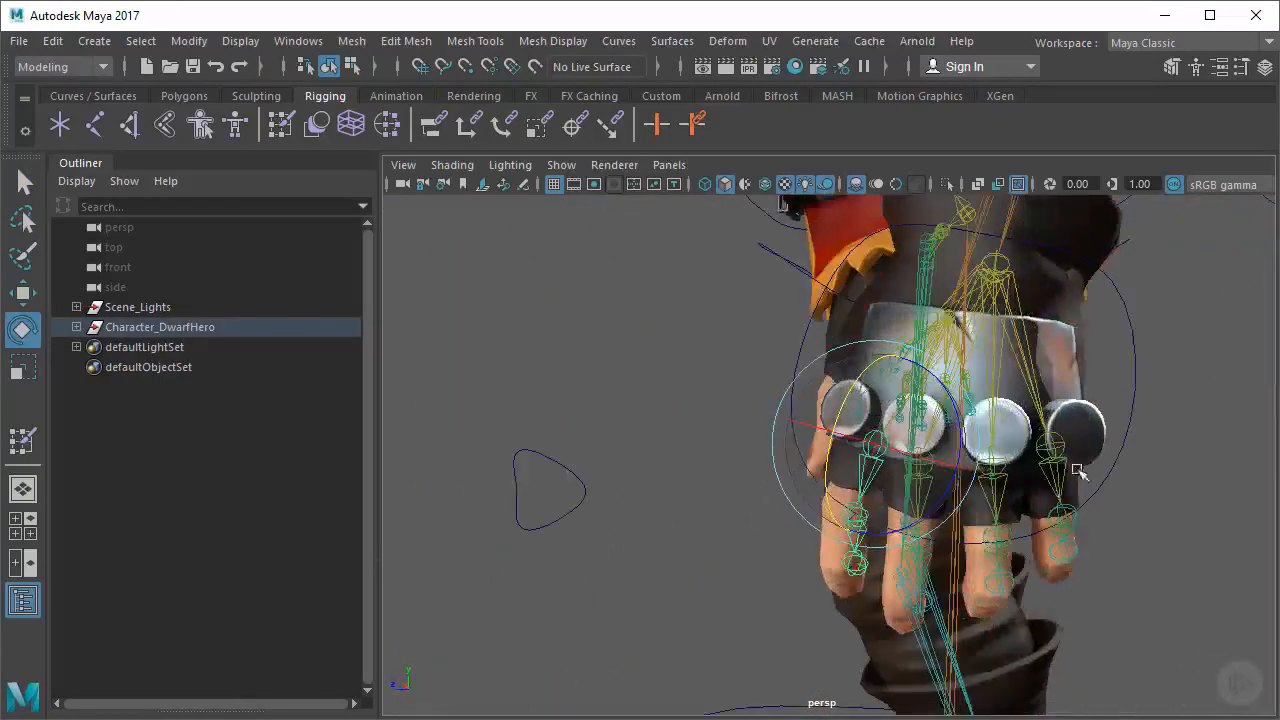
Select the dwarf mesh at the right glove and switch it to face selection
right_click_drag(1077, 471, 846, 514, "alt")
left_click_drag(846, 514, 980, 447, "alt")
right_click_drag(980, 447, 800, 330, "alt")
left_click_drag(800, 330, 829, 471, "alt")
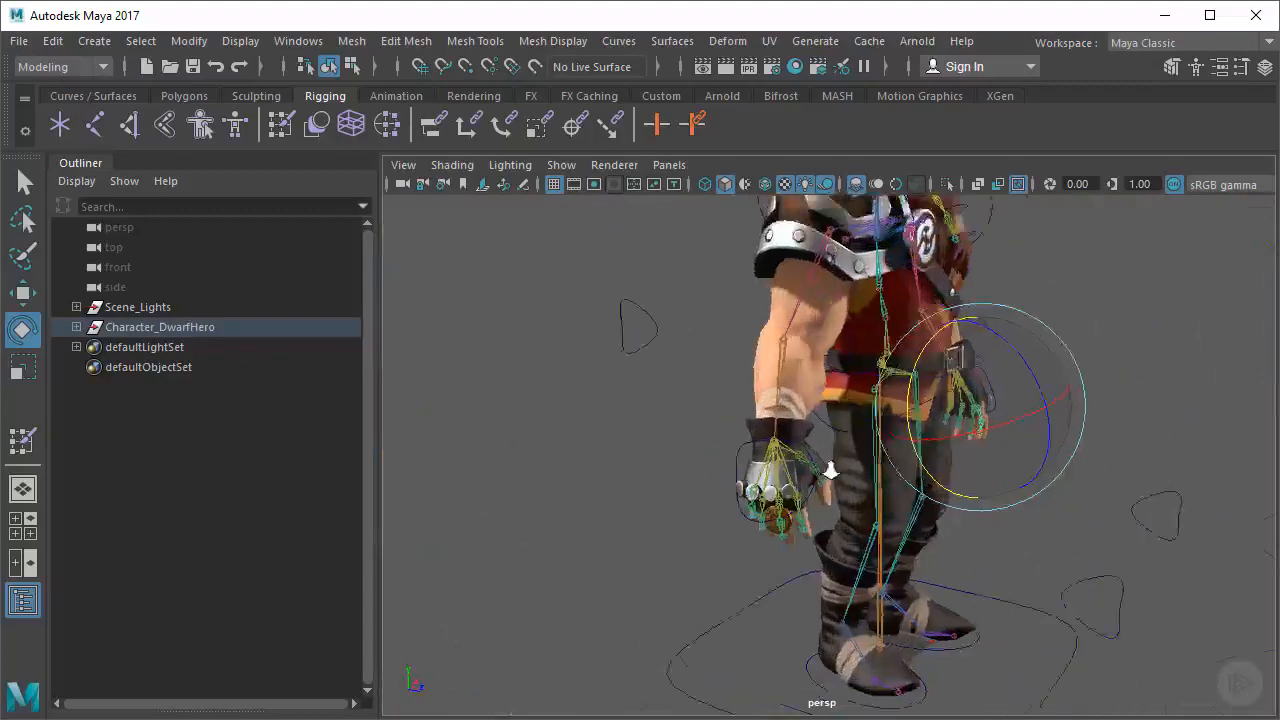
right_click_drag(829, 471, 900, 480, "alt")
middle_click_drag(620, 480, 723, 386, "alt")
left_click_drag(723, 386, 640, 400, "alt")
right_click_drag(640, 400, 728, 403, "alt")
middle_click_drag(672, 396, 714, 466, "alt")
left_click(652, 366)
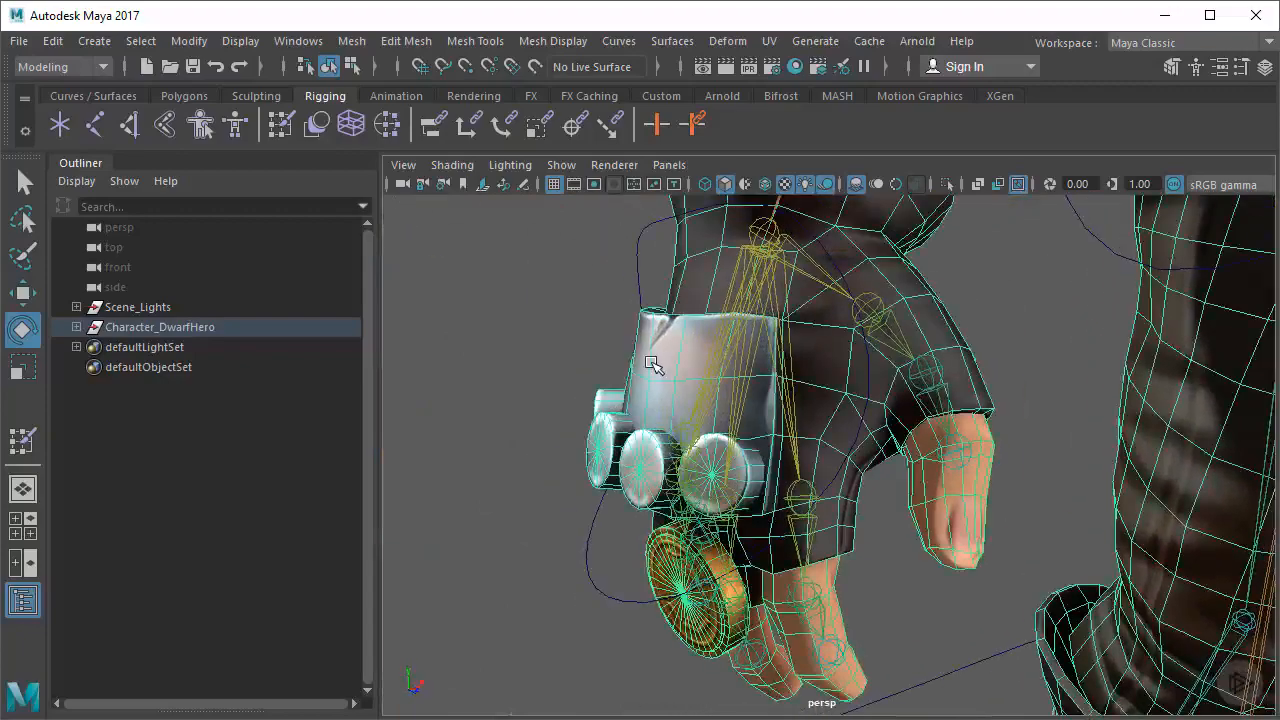
right_click_drag(651, 363, 651, 412)
Select all faces of the right glove's metal plate and four round studs, and convert the selection to vertices
left_click_drag(651, 412, 817, 458, "alt")
left_click(590, 402)
key("q")
middle_click_drag(817, 458, 720, 438, "alt")
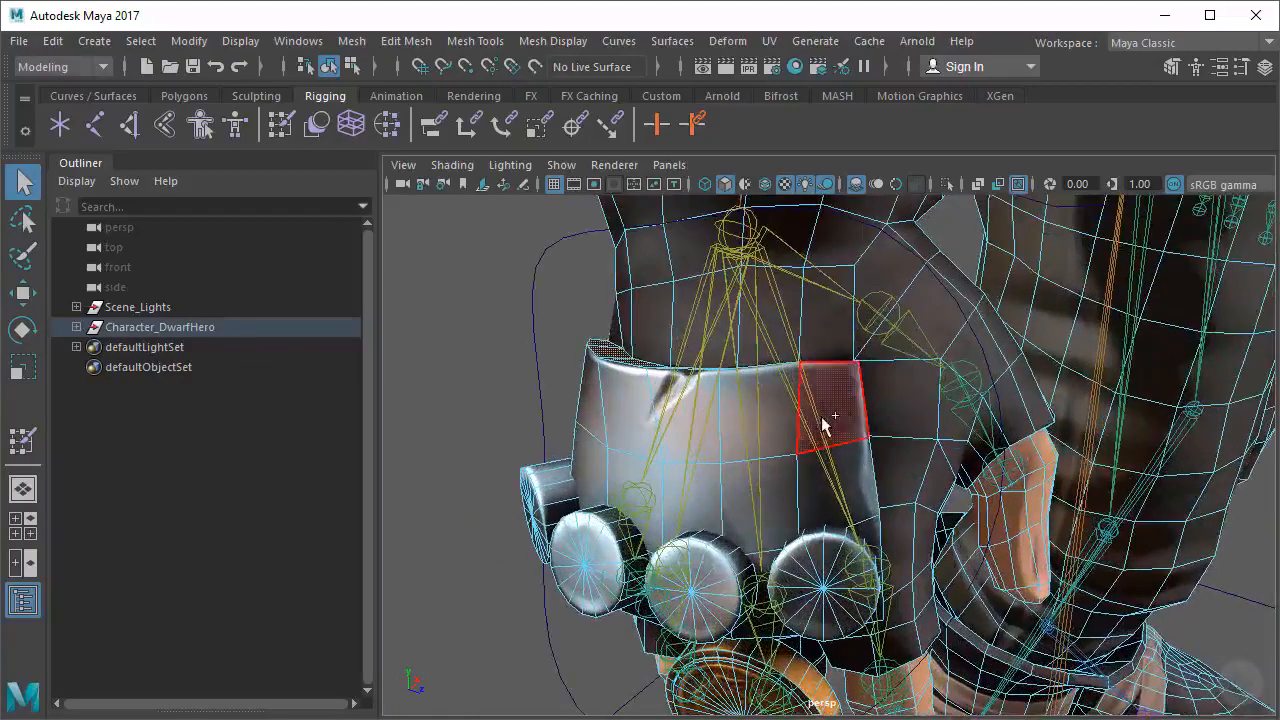
left_click_drag(594, 400, 778, 440, "alt")
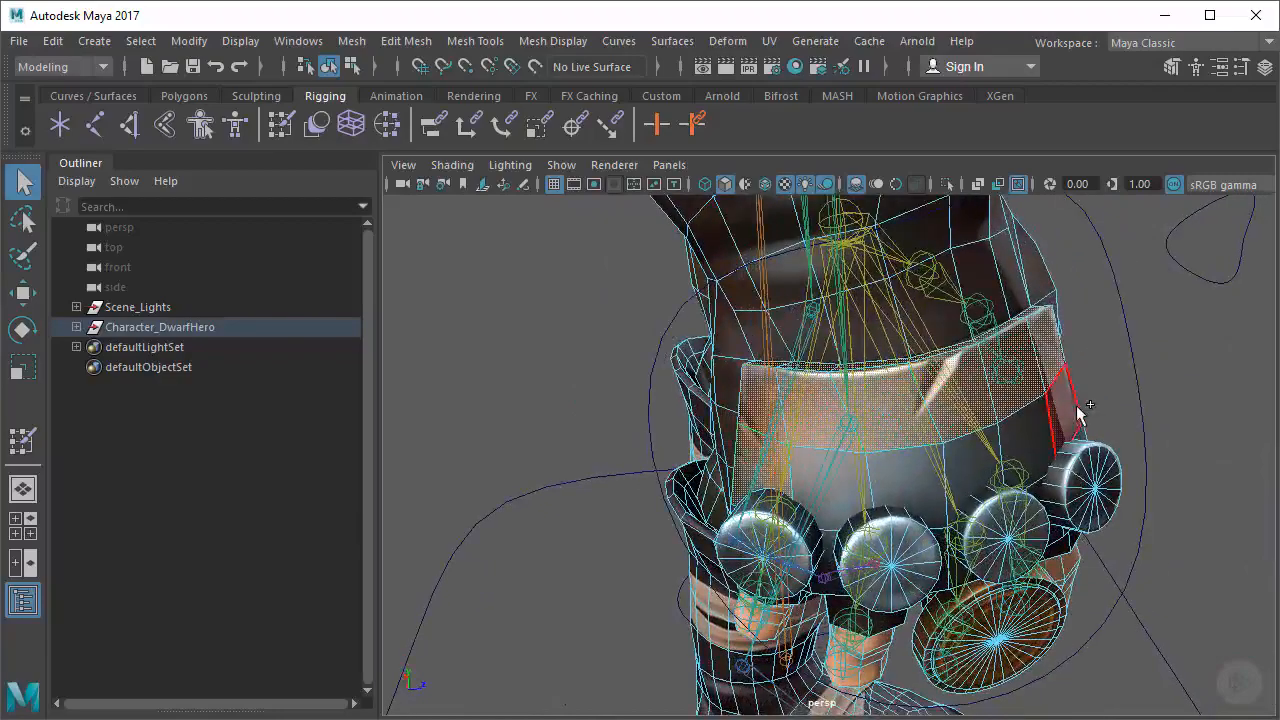
left_click_drag(1080, 415, 800, 432, "alt")
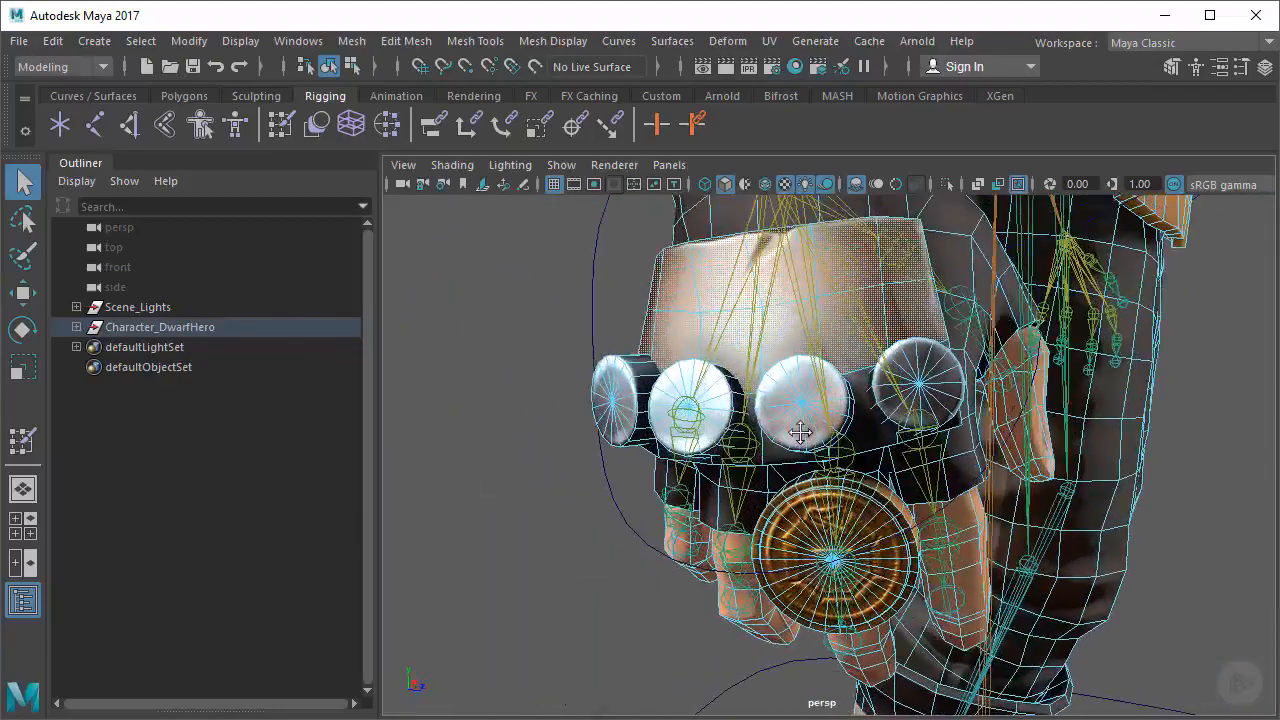
left_click_drag(818, 380, 718, 322, "alt")
right_click_drag(718, 322, 481, 327, "ctrl")
Open the Component Editor for the right glove's plate and stud vertices and reposition its window
left_click(298, 41)
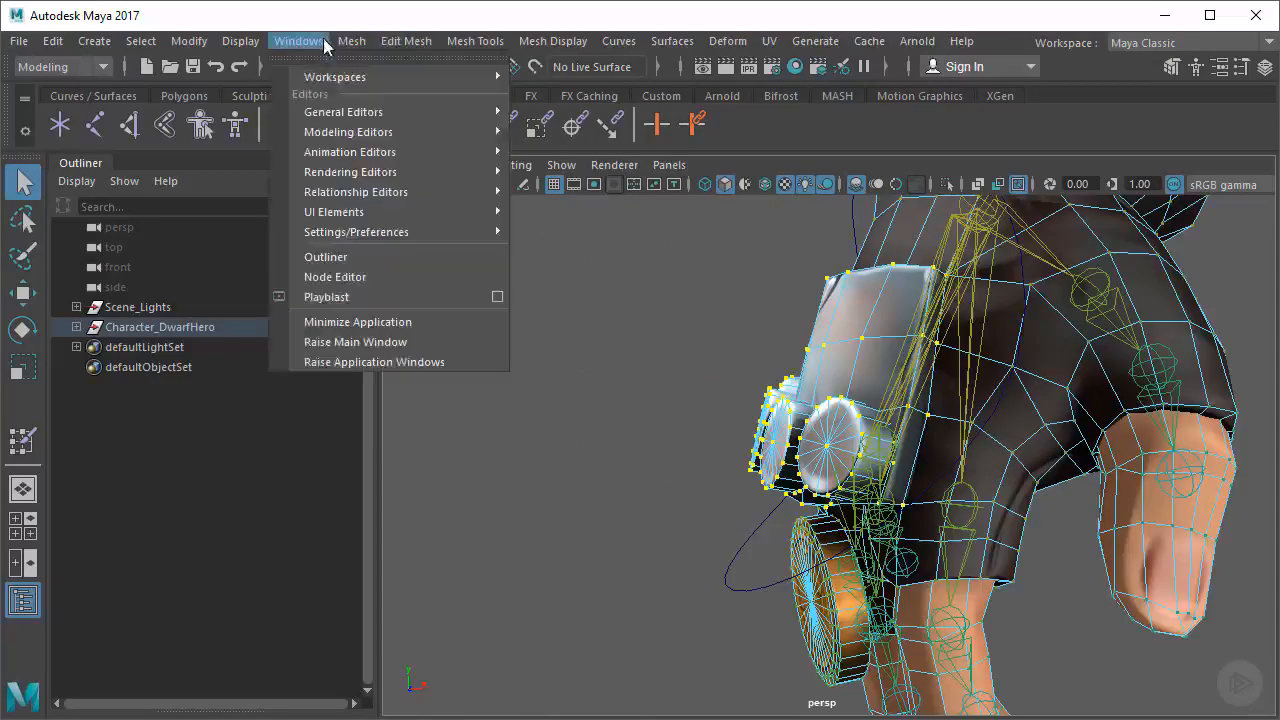
mouse_move(427, 112)
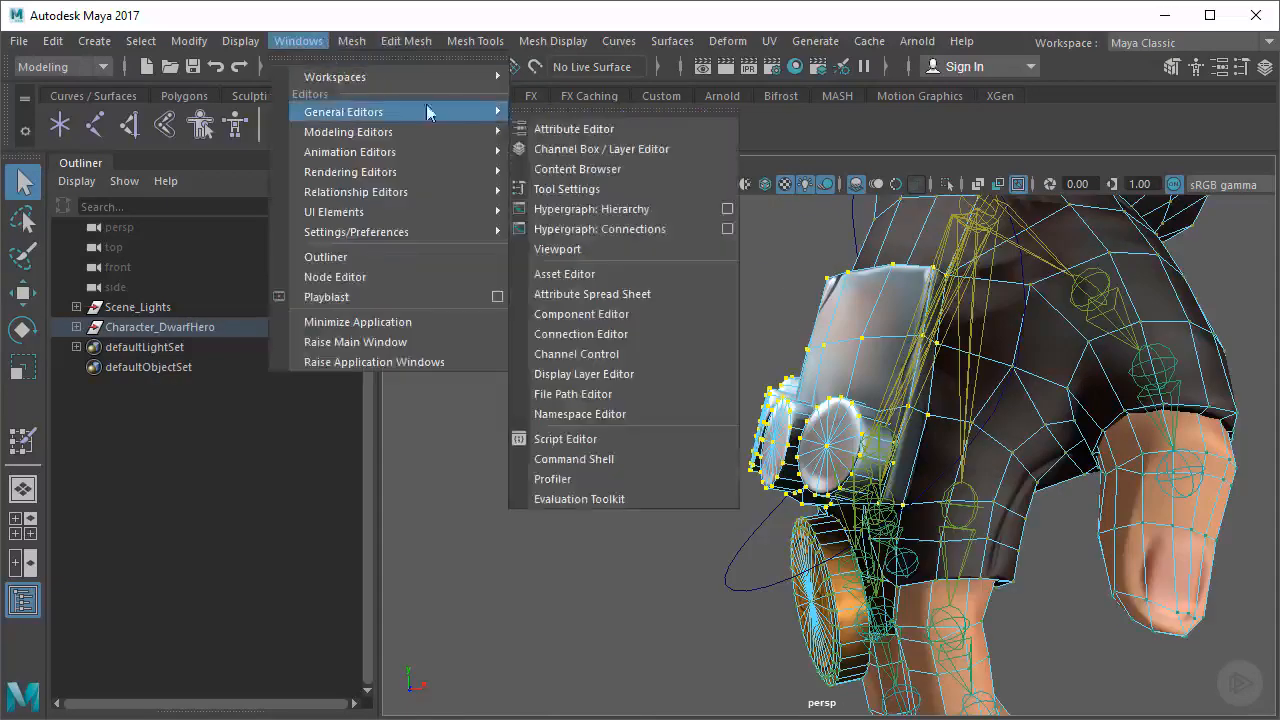
left_click(615, 314)
left_click_drag(562, 262, 540, 248)
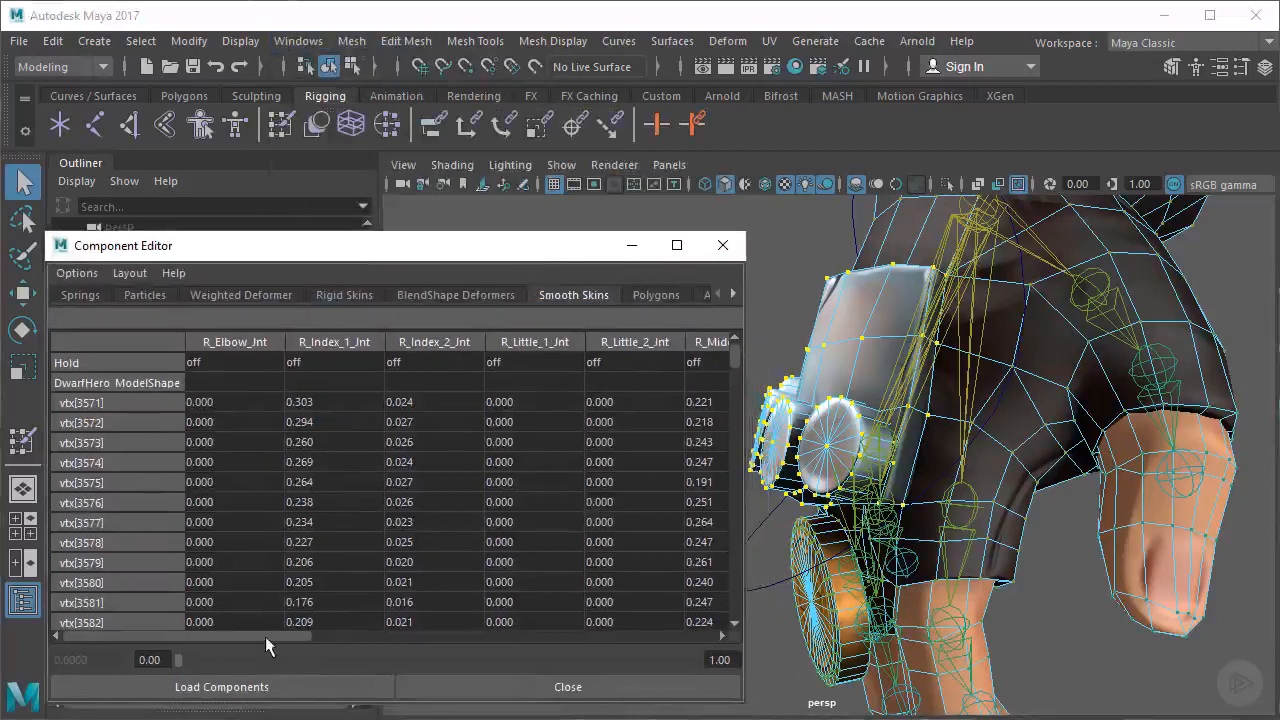
Set the R_Wrist_Jnt weight of all the right glove's plate and stud vertices to 1 and close the Component Editor
left_click_drag(265, 636, 675, 636)
left_click(580, 401)
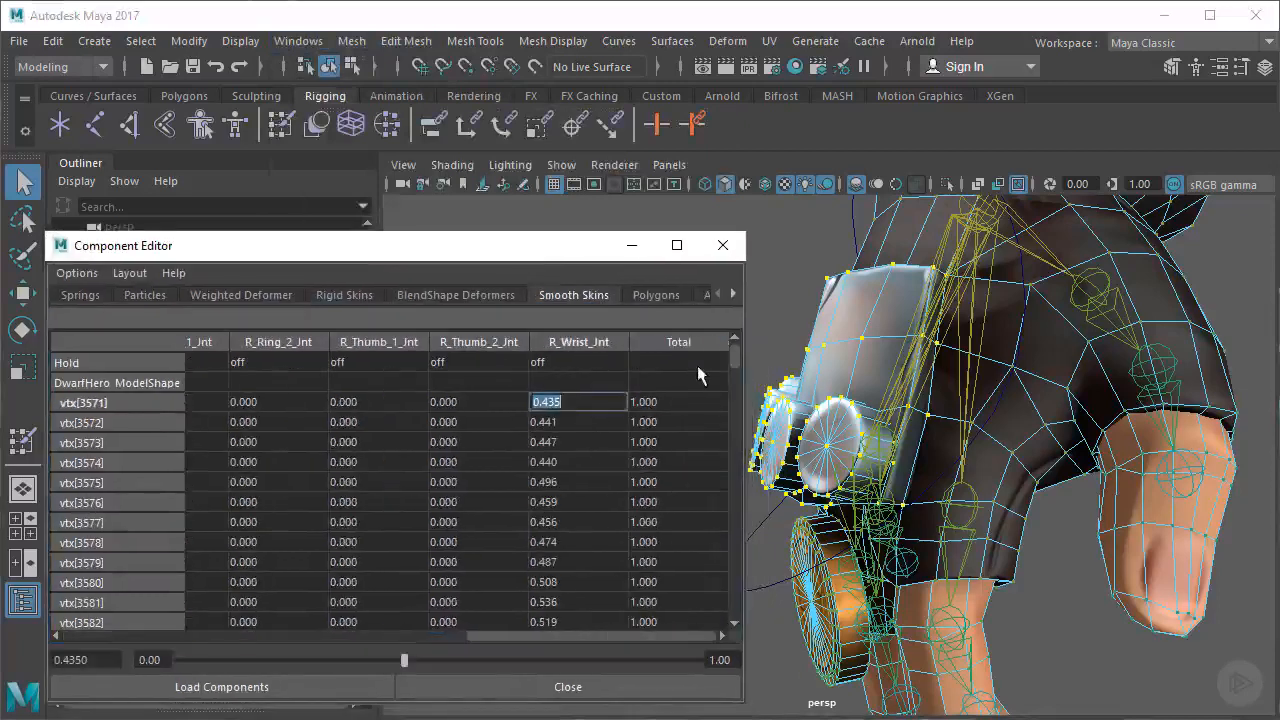
left_click_drag(735, 350, 705, 612)
left_click(568, 622, "shift")
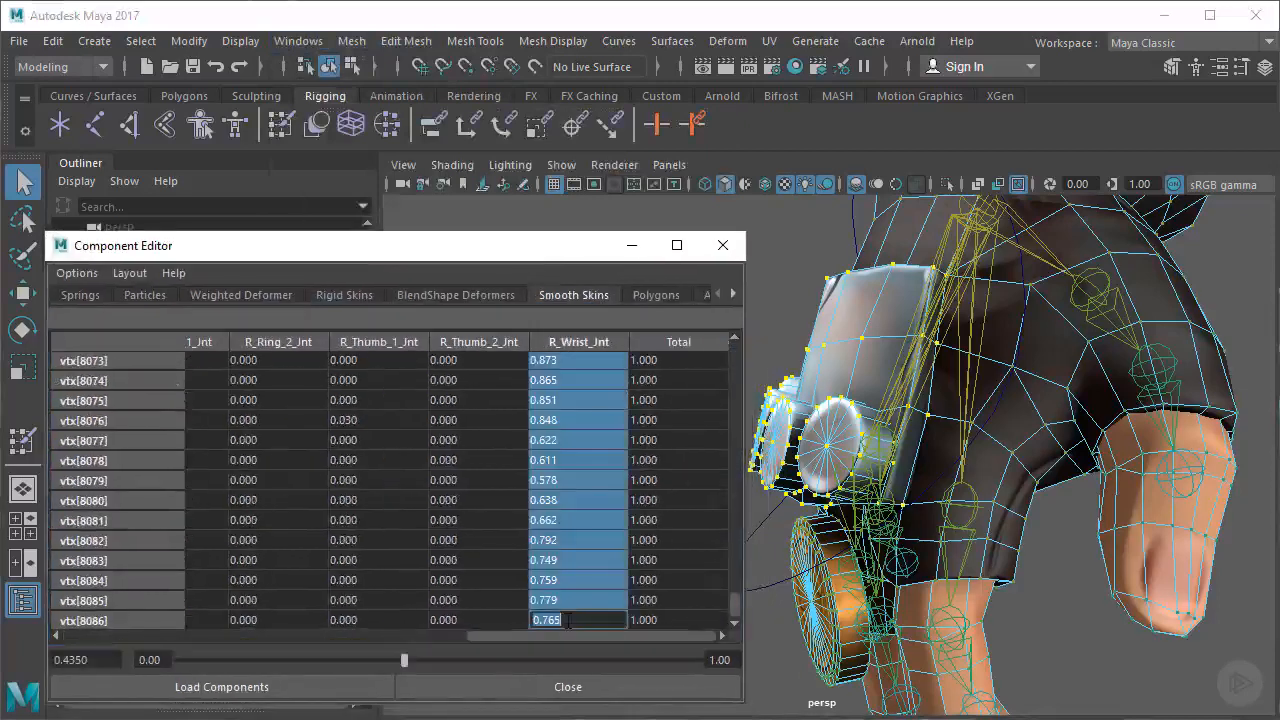
type("1")
key("Return")
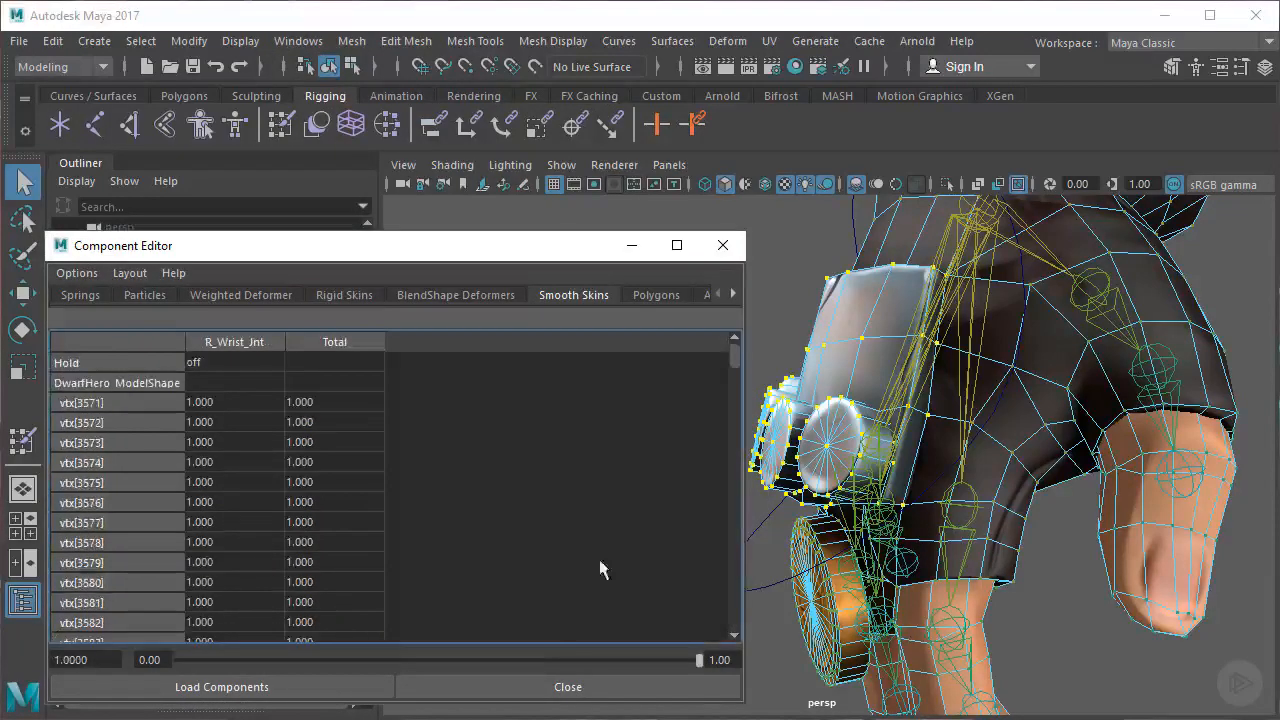
left_click(723, 251)
Return the mesh to object mode, rotate the right wrist control, and check the glove plate and studs from several sides
key("f")
right_click_drag(952, 317, 1008, 290)
left_click(706, 283)
scroll(897, 362, "down", 2)
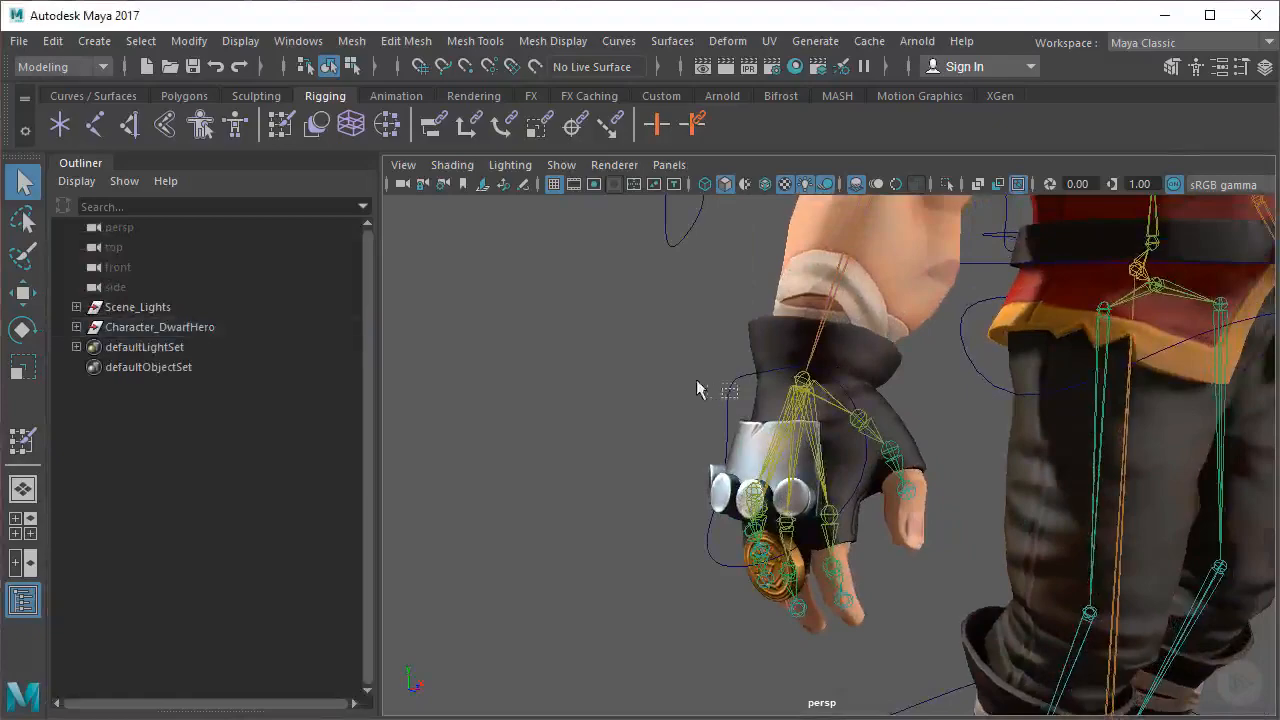
left_click(728, 391)
key("e")
left_click_drag(817, 431, 789, 354)
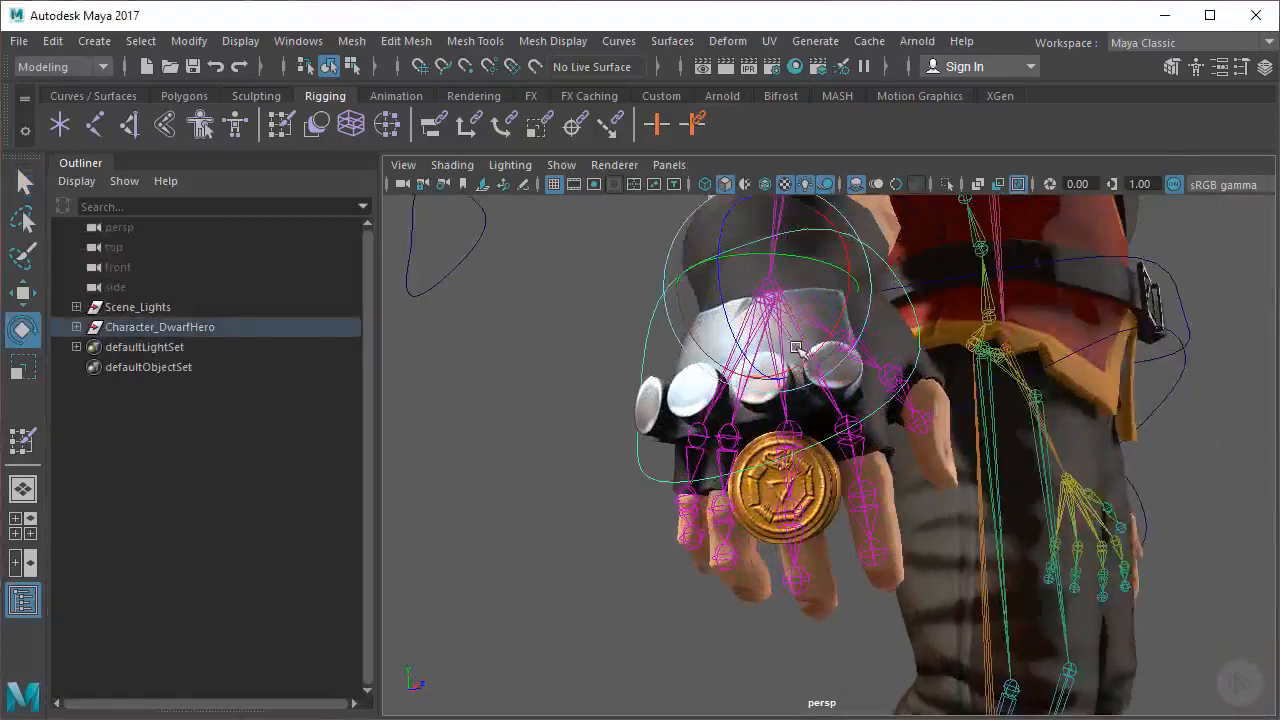
left_click_drag(750, 395, 651, 397, "alt")
right_click_drag(651, 397, 749, 423, "alt")
Rotate the right middle finger's base joint to test how the gold medallion deforms, and undo the rotation
left_click(800, 318)
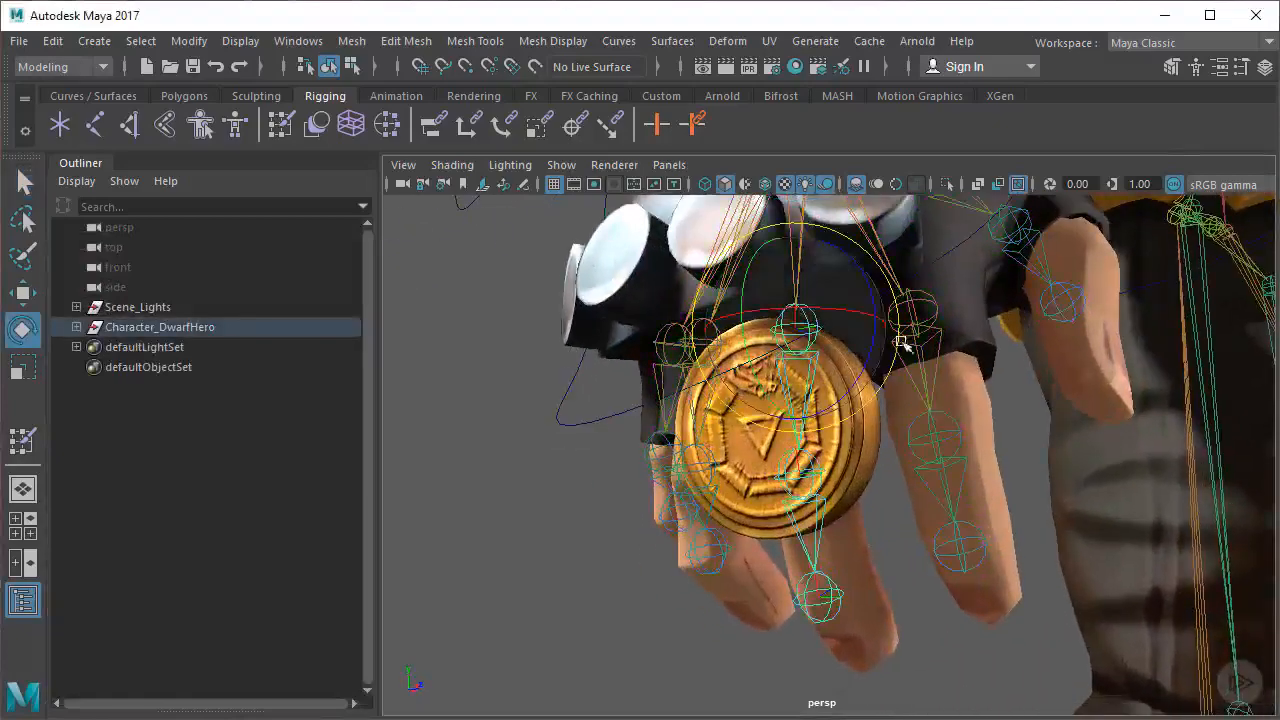
left_click_drag(901, 343, 777, 366, "alt")
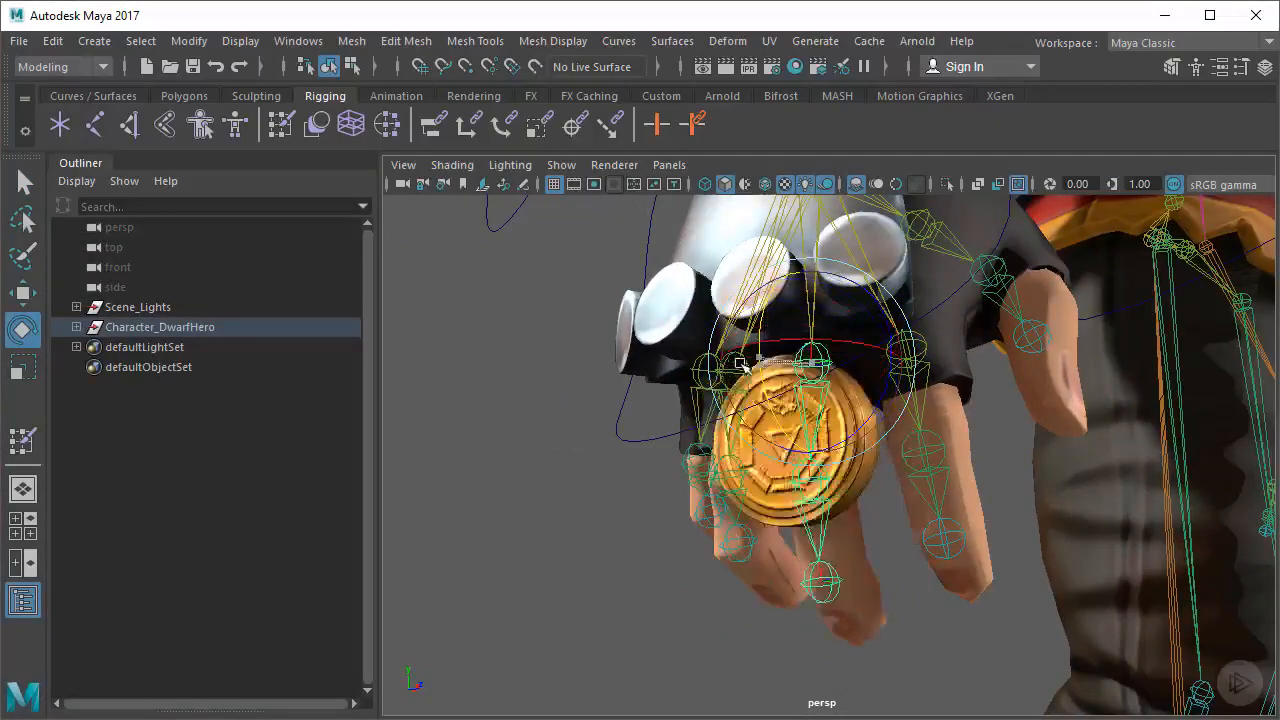
mouse_move(787, 417)
left_mouse_down("alt")
mouse_move(977, 443)
mouse_move(860, 400)
mouse_move(798, 357)
mouse_move(780, 432)
mouse_move(768, 428)
left_mouse_up("alt")
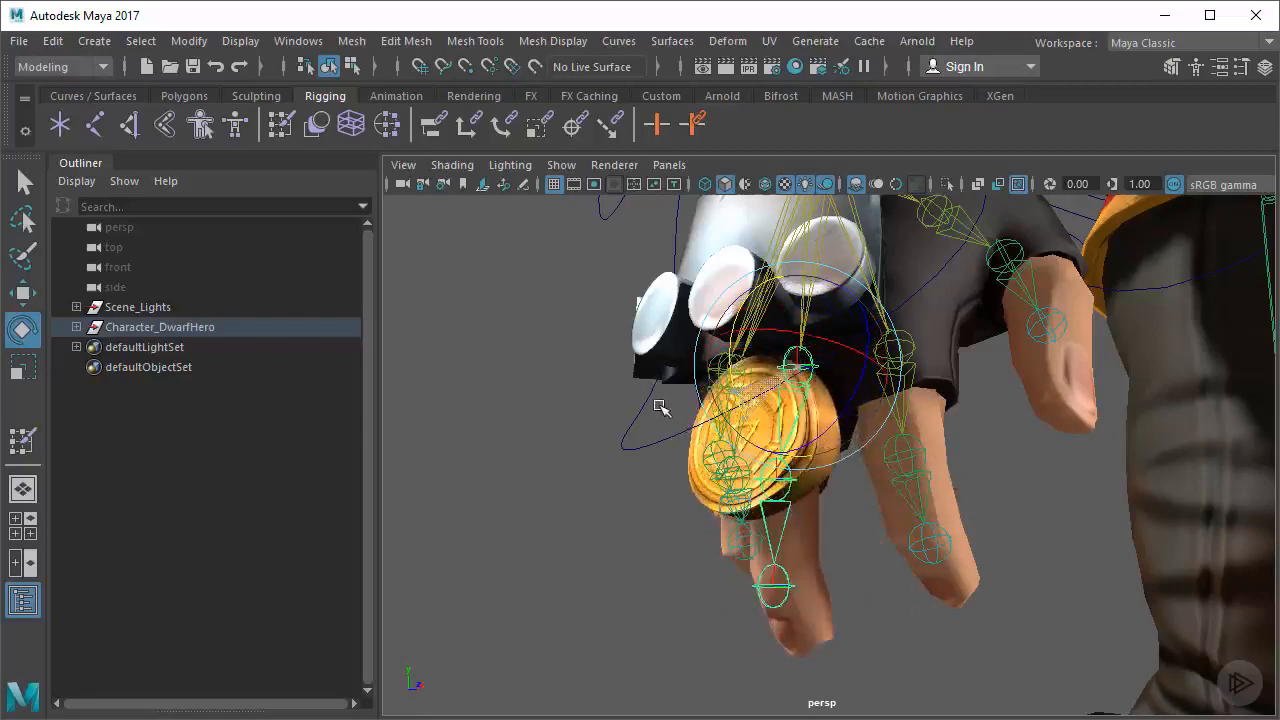
key("ctrl+z")
Select the dwarf mesh at the right hand, switch it to vertex selection, and select all vertices of the gold medallion
left_click_drag(691, 429, 730, 430, "alt")
key("q")
left_click(804, 421)
right_click_drag(804, 420, 628, 427)
double_click(811, 431)
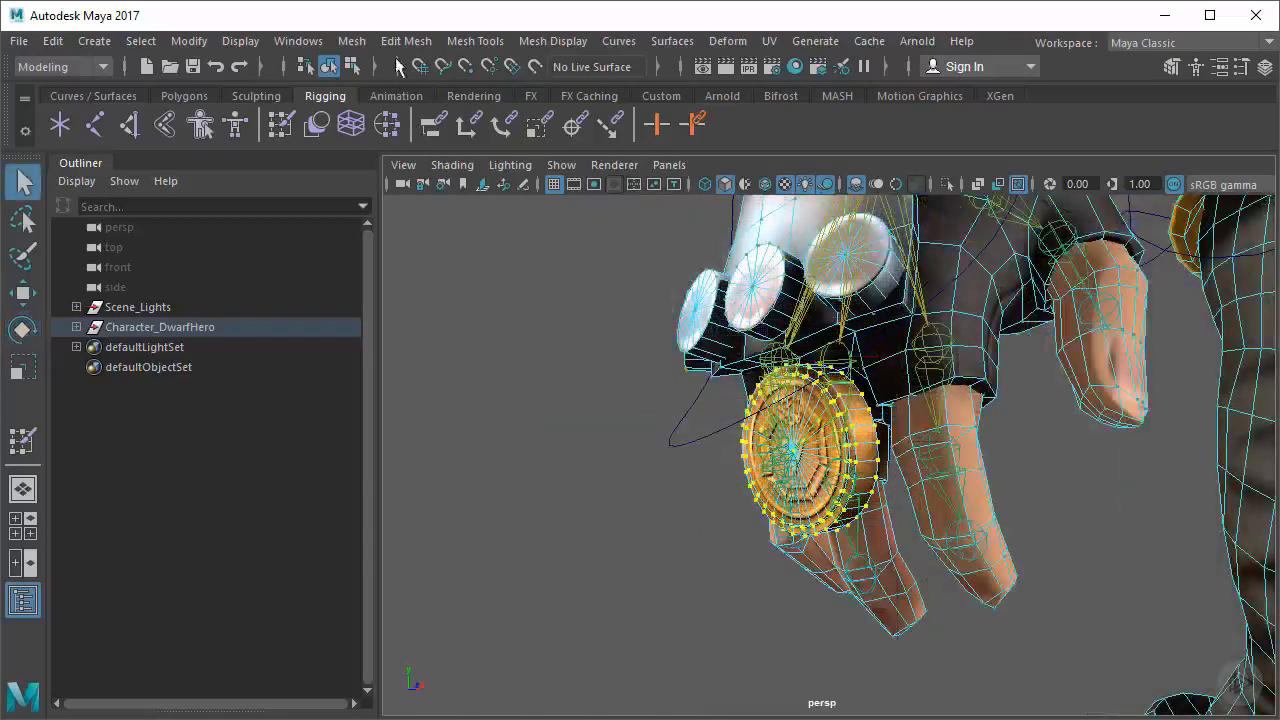
Open the Component Editor for the medallion's vertices and set all their R_Middle_1_Jnt weights to 1
left_click(290, 41)
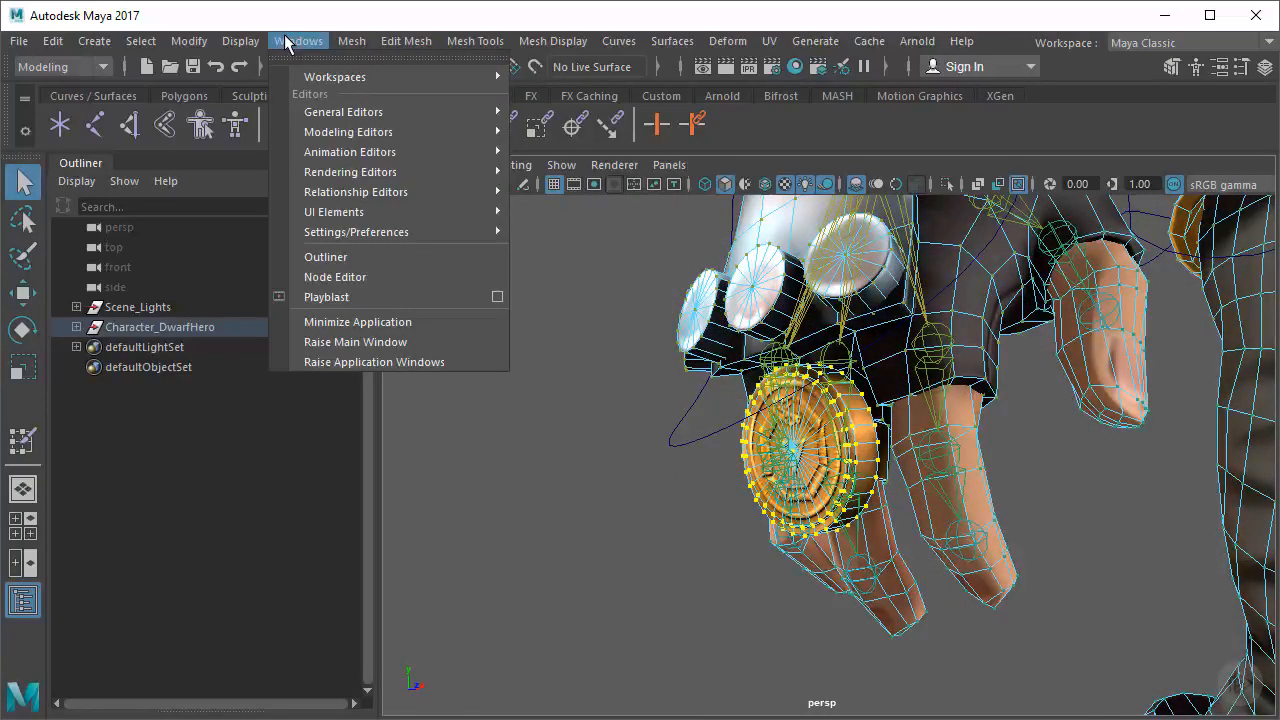
mouse_move(373, 114)
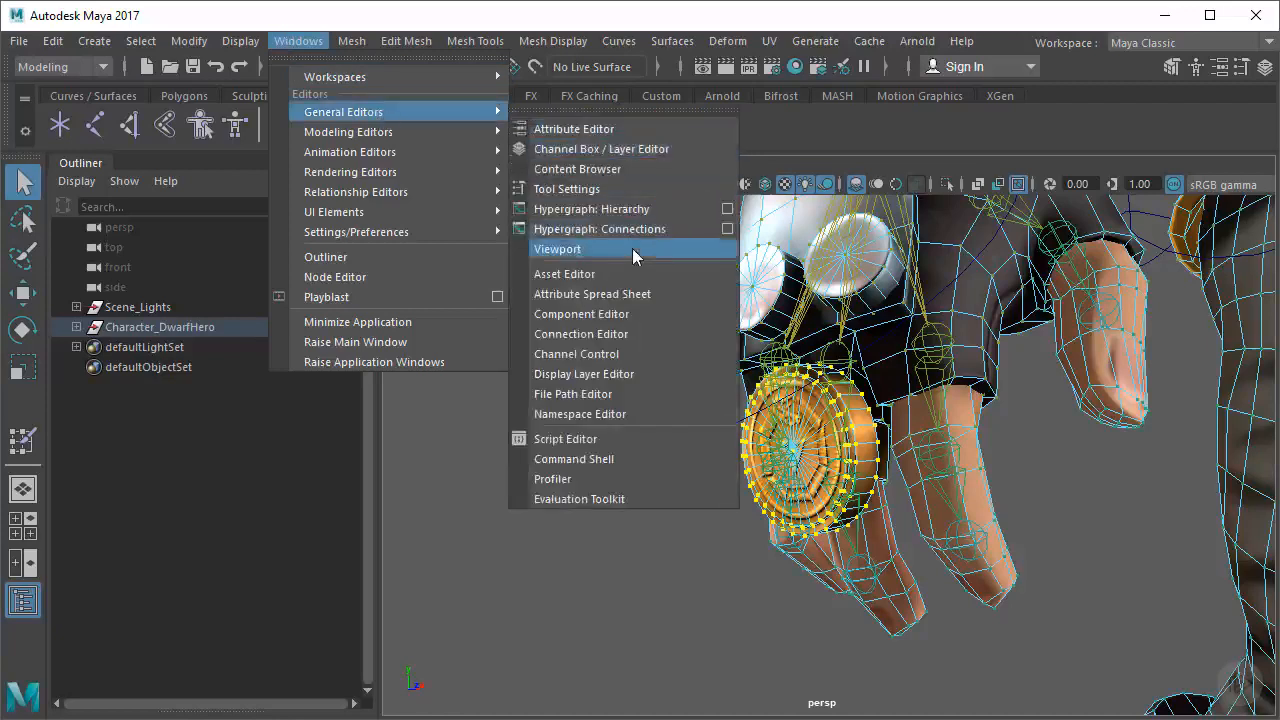
left_click(620, 314)
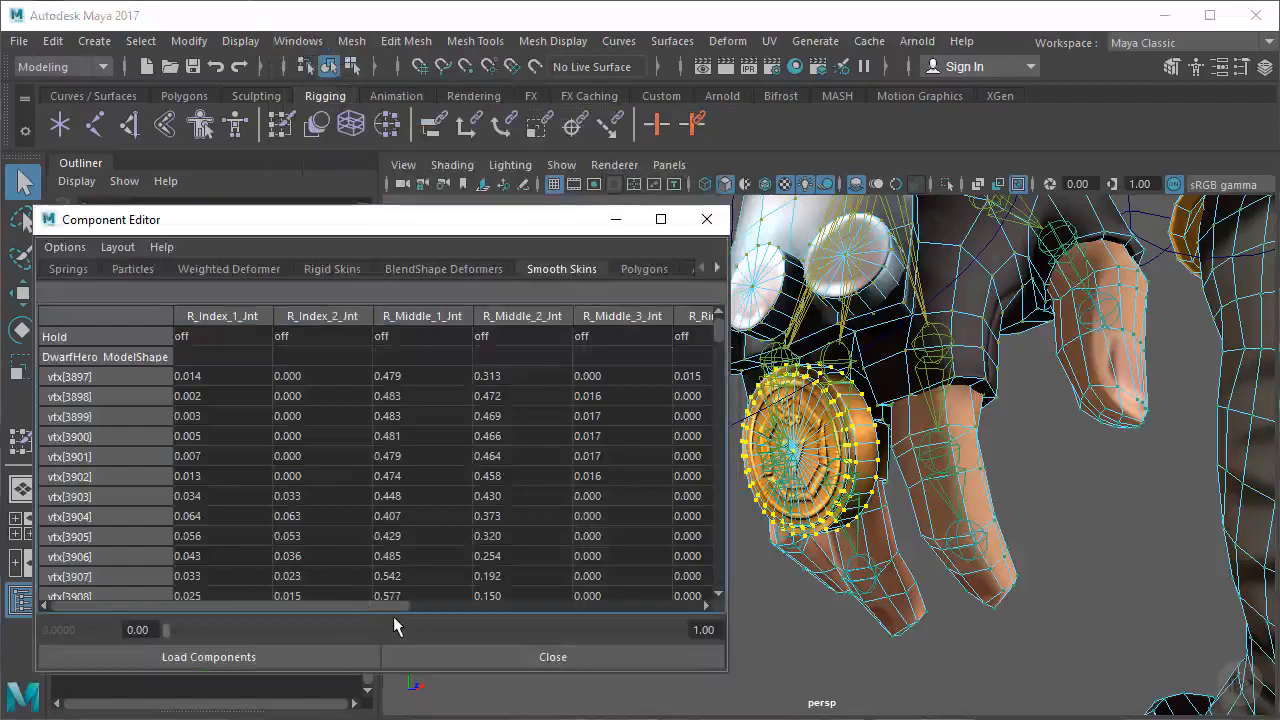
left_click_drag(902, 473, 864, 466, "alt")
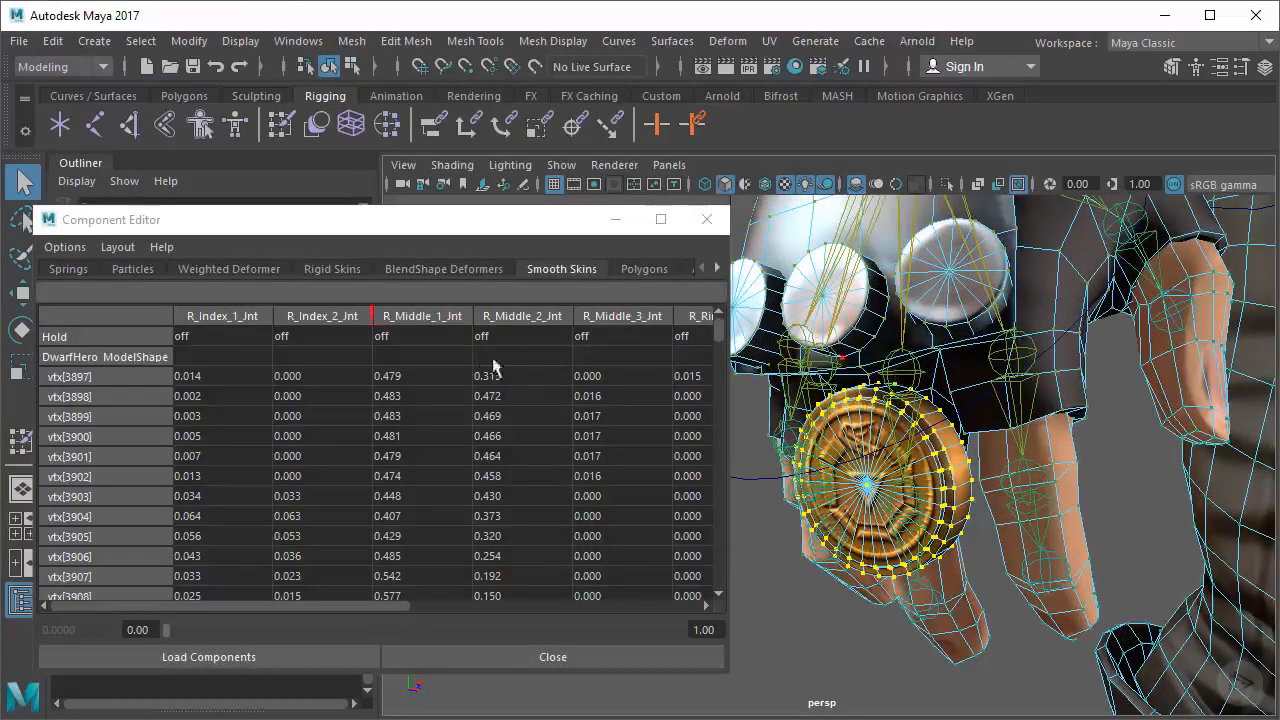
left_click(400, 375)
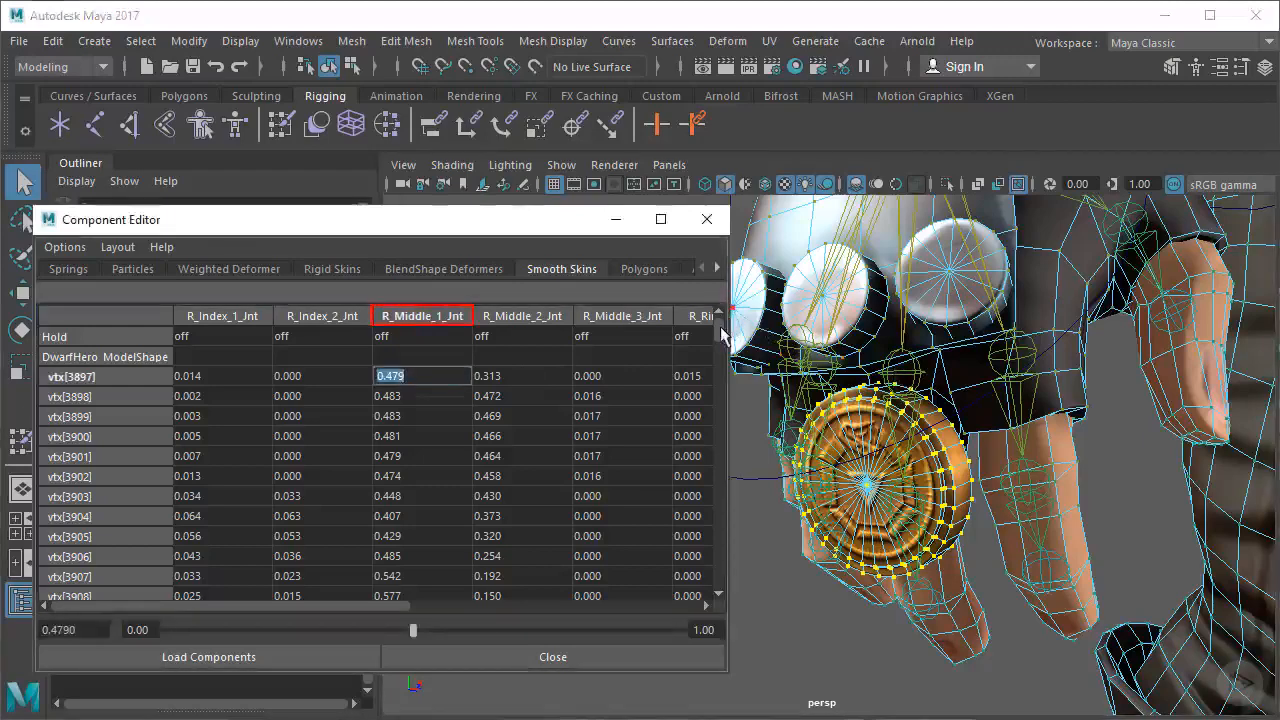
left_click_drag(719, 338, 684, 590)
left_click(403, 587, "shift")
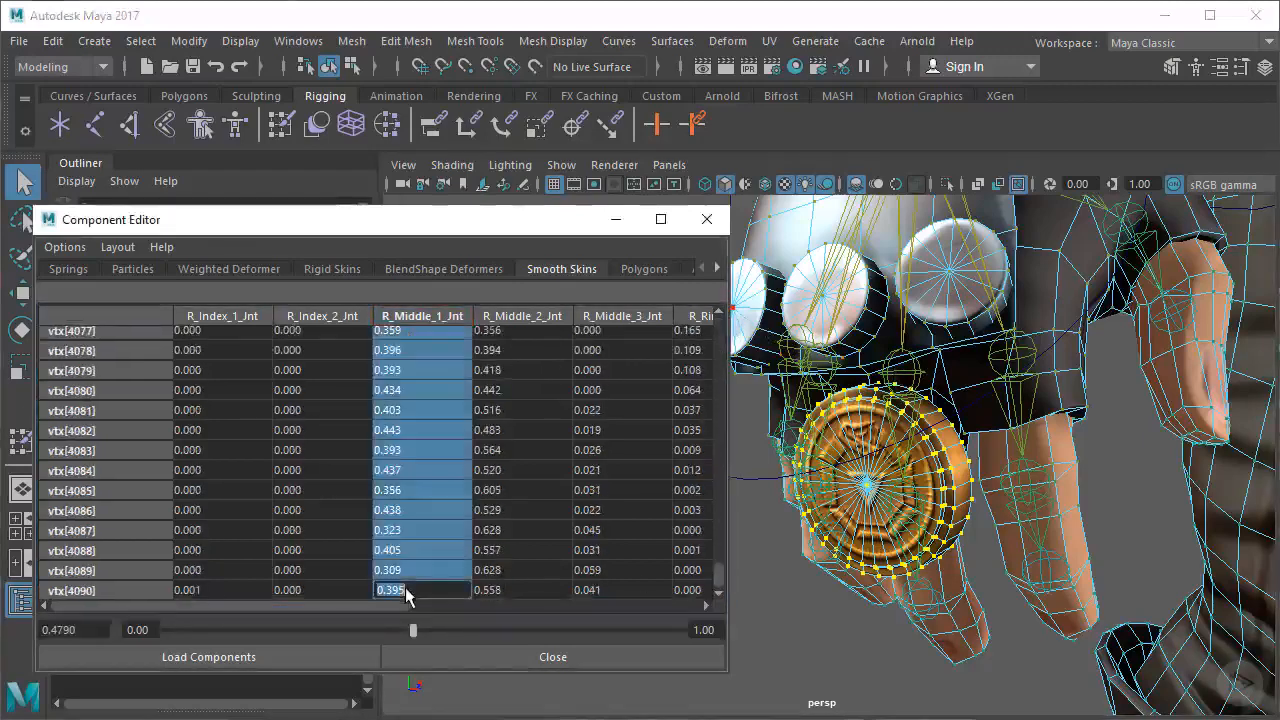
type("1")
key("Return")
Return to object mode, test-rotate the right middle finger's base and second joints to check the medallion, and undo each rotation
right_click_drag(940, 354, 976, 346)
left_click(911, 379)
key("e")
mouse_move(846, 345)
left_mouse_down()
mouse_move(851, 384)
mouse_move(851, 322)
left_mouse_up()
key("ctrl+z")
left_click(917, 505)
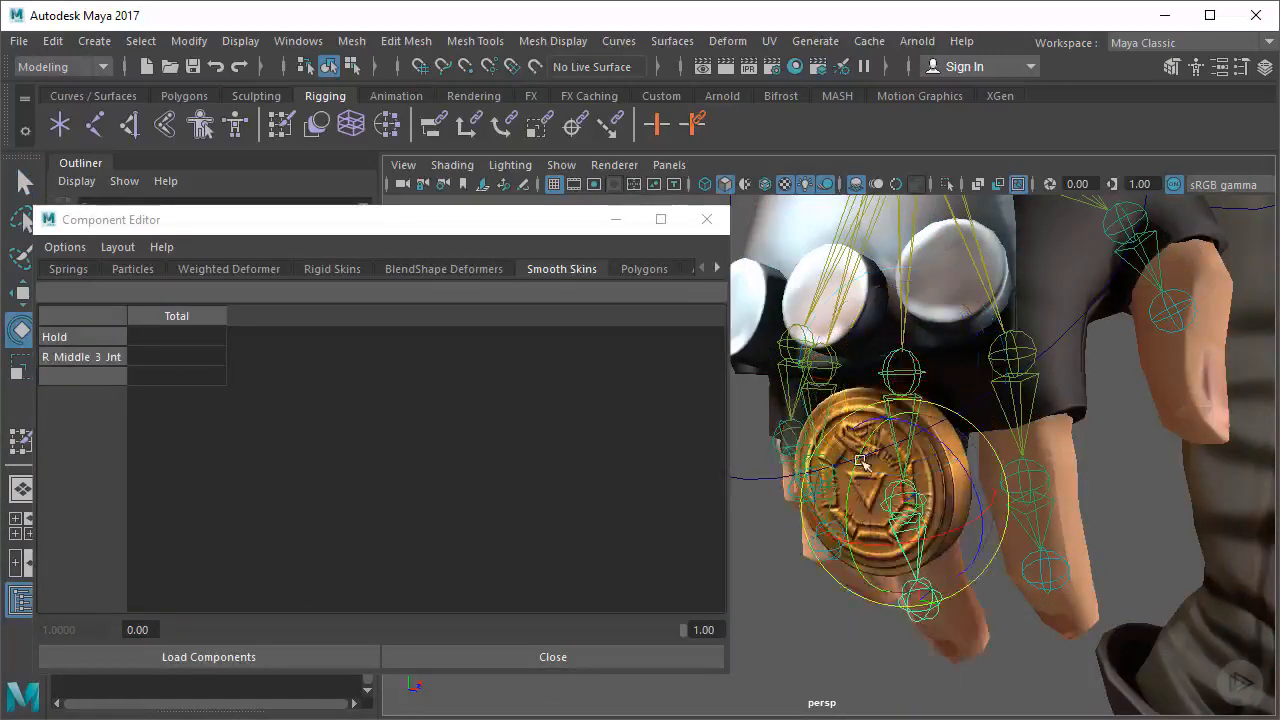
left_click_drag(858, 458, 870, 494)
key("ctrl+z")
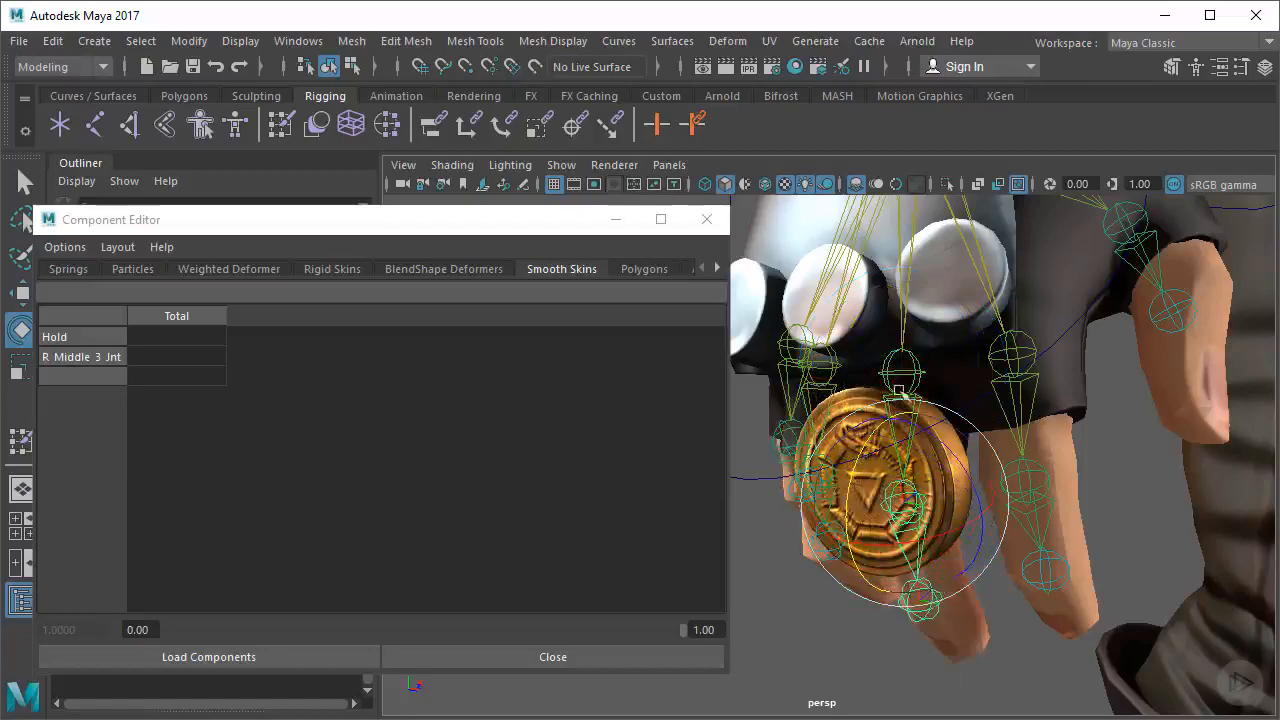
Select all vertices of the ring band around the right middle finger, behind the medallion, in vertex mode
left_click(910, 356)
left_click_drag(940, 391, 903, 433, "alt")
key("q")
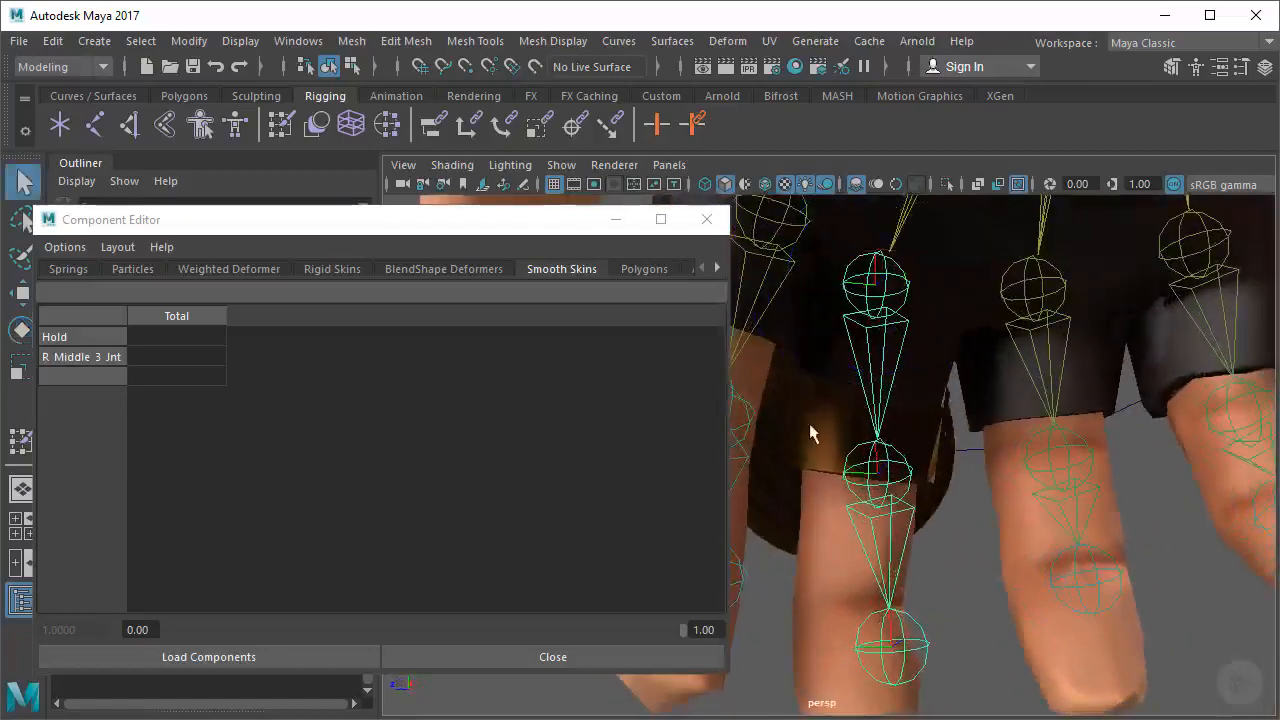
left_click(809, 426)
left_click_drag(815, 433, 901, 440, "alt")
right_click_drag(918, 394, 767, 408)
double_click(922, 408)
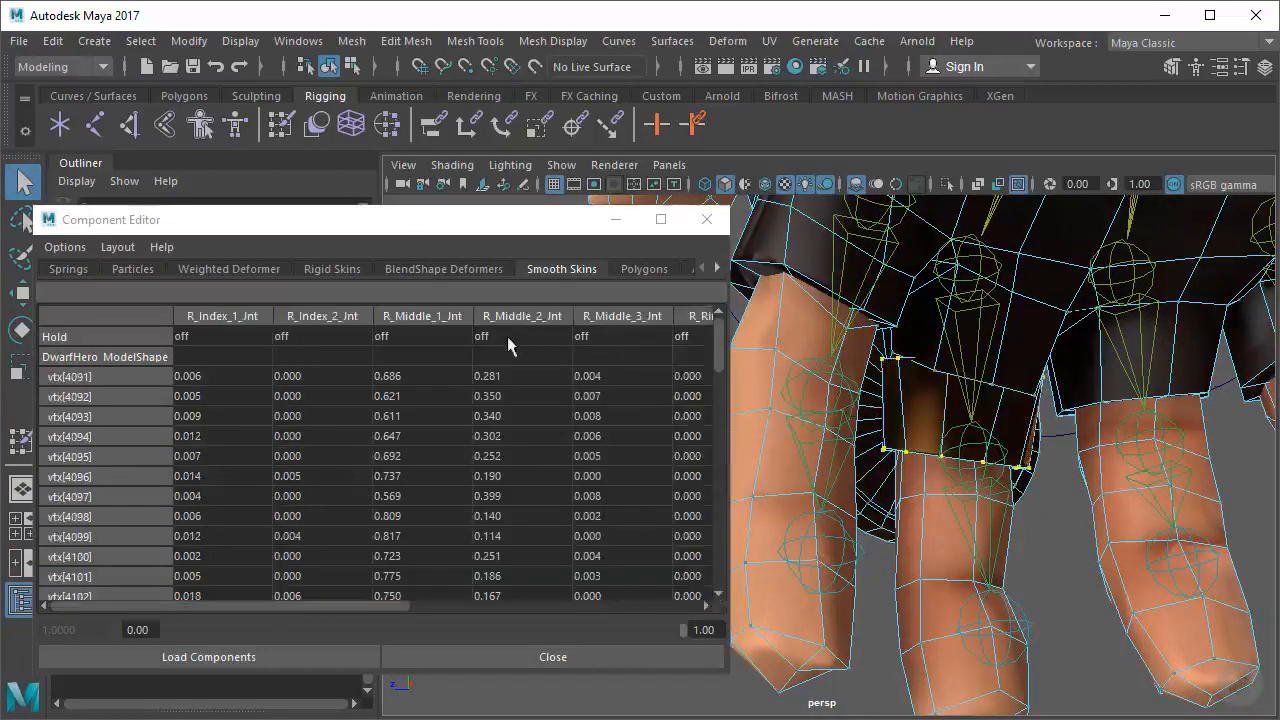
Set the R_Middle_1_Jnt weight of all the ring band's vertices to 1 and close the Component Editor
left_click(382, 376)
left_click_drag(726, 345, 722, 553)
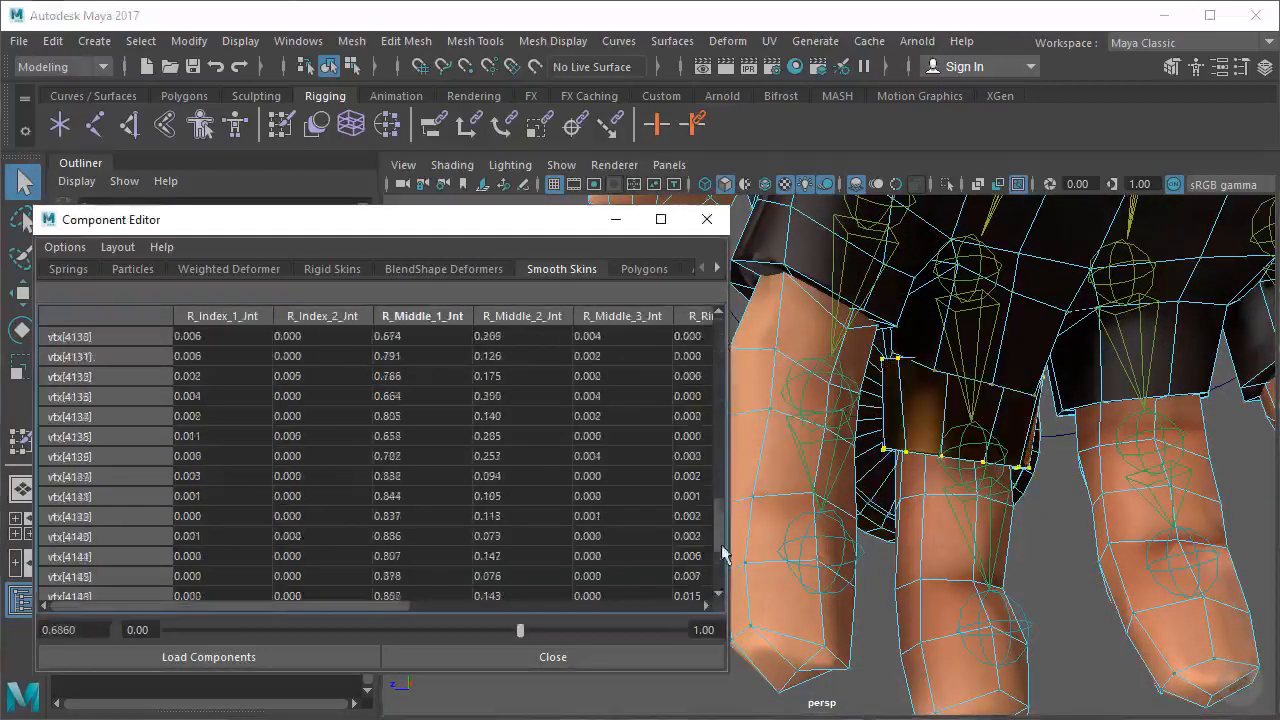
left_click(411, 588, "shift")
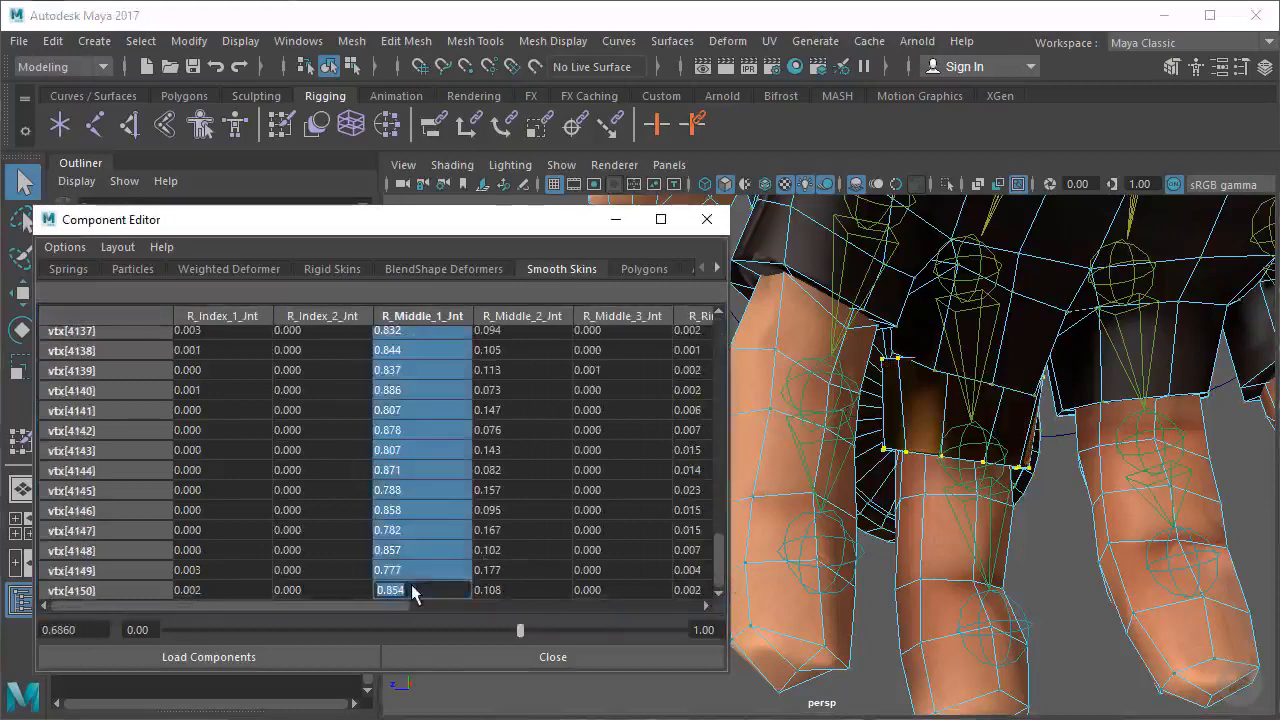
type("1")
key("Return")
left_click(707, 219)
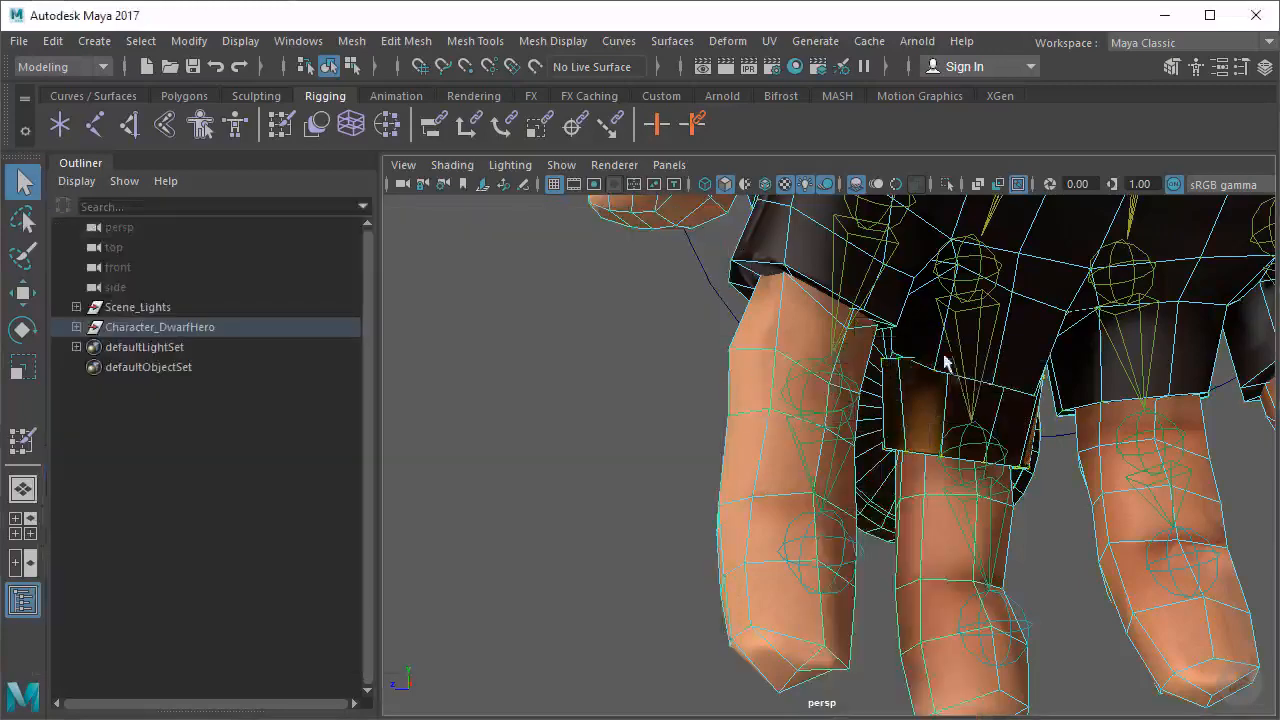
Test-rotate the right middle finger's second and base joints to check the ring band's deformation, and undo the rotations
left_click(988, 440)
key("e")
left_click_drag(1006, 411, 1008, 369)
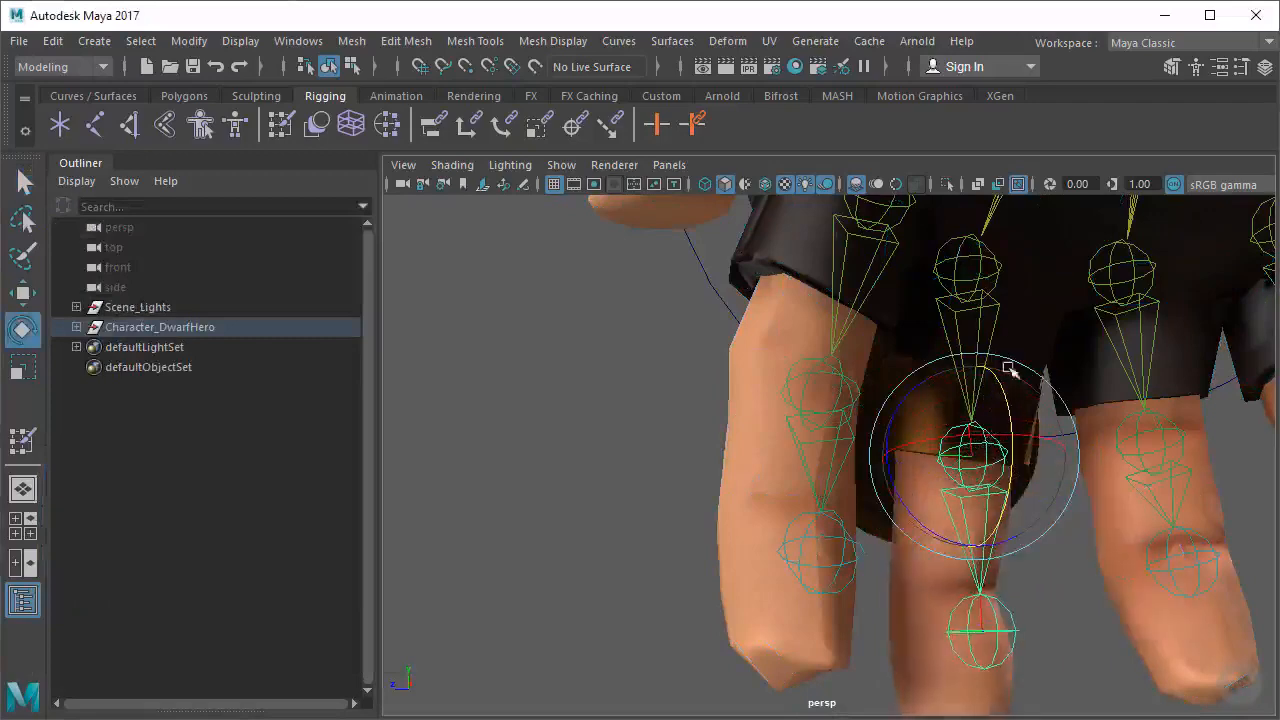
key("ctrl+z")
key("ctrl+z")
key("ctrl+z")
key("ctrl+z")
left_click(985, 262)
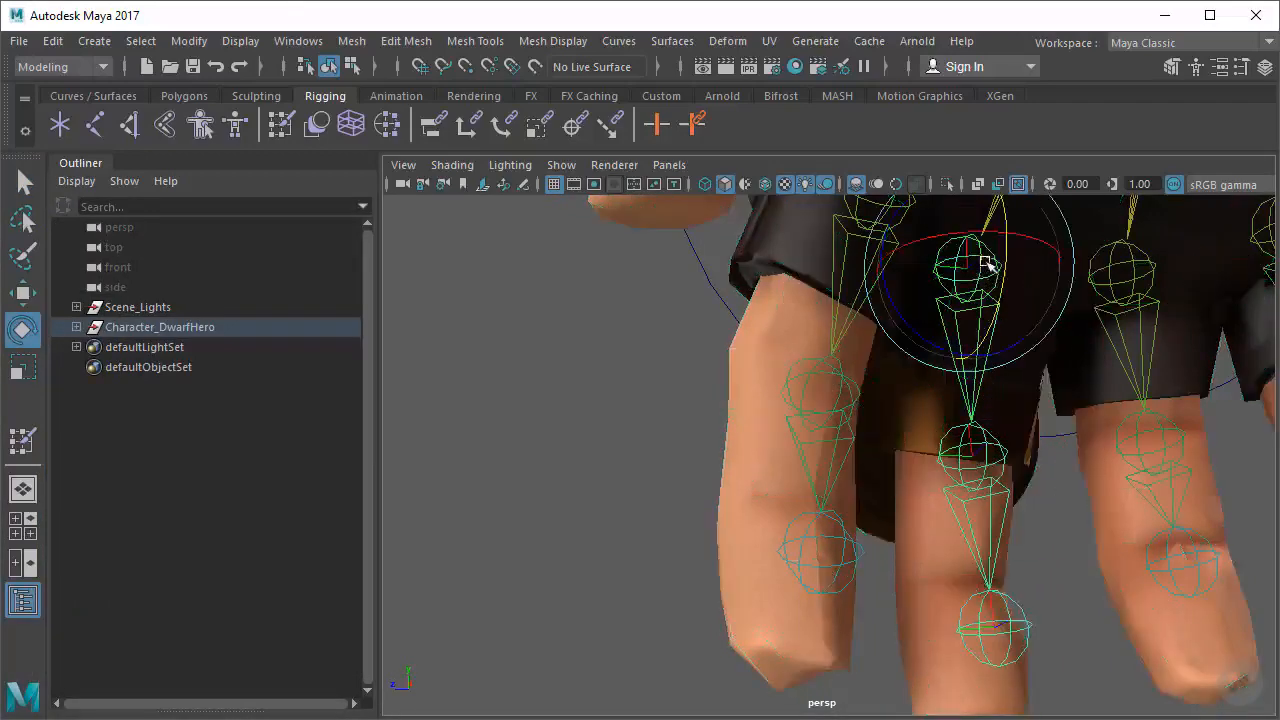
left_click_drag(1003, 262, 994, 299)
key("ctrl+z")
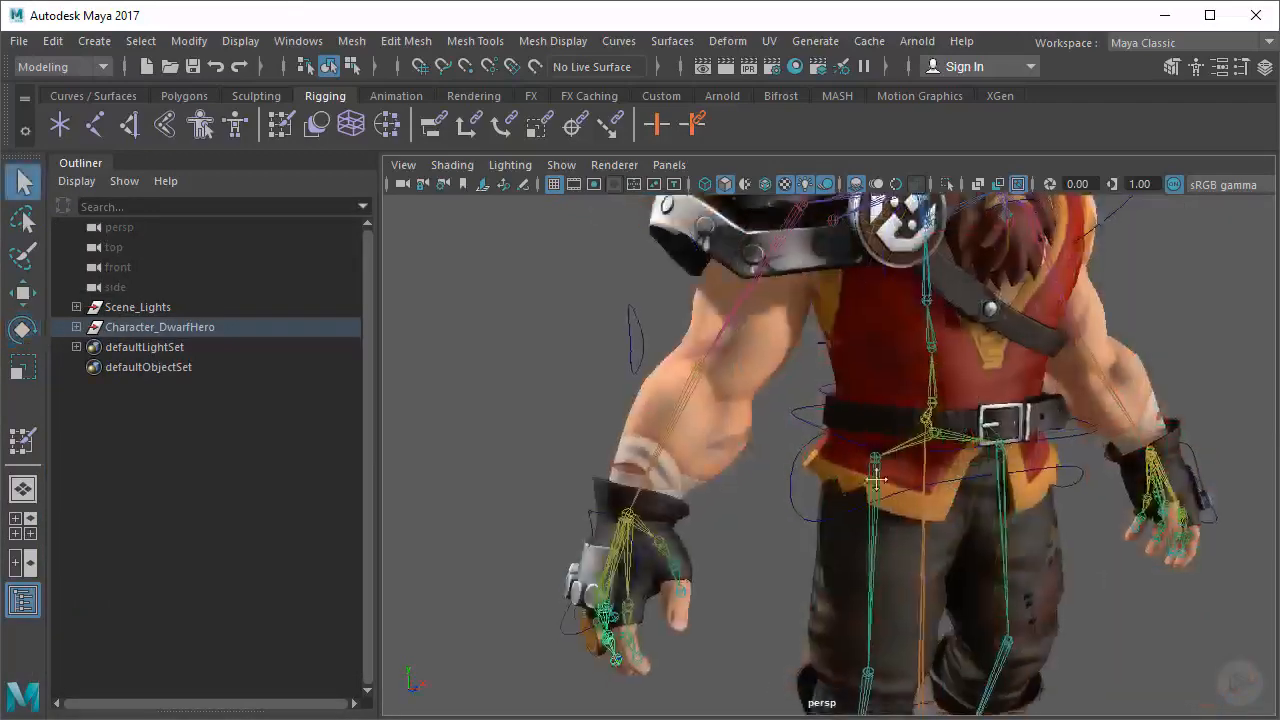
Examine the dwarf's belt, trouser patches, left hand, head and shoulder armour for further parts that need rigid weights
middle_click_drag(874, 474, 840, 457, "alt")
left_click_drag(903, 447, 1018, 420, "alt")
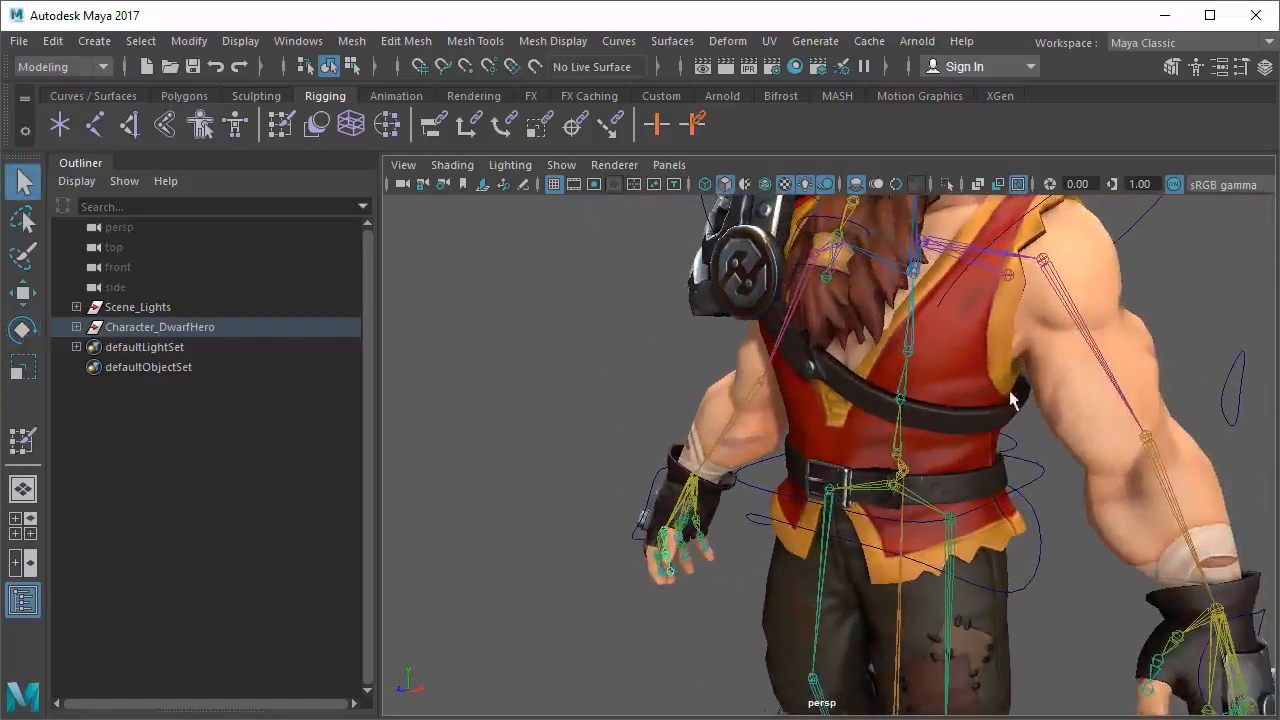
middle_click_drag(1010, 400, 960, 678, "alt")
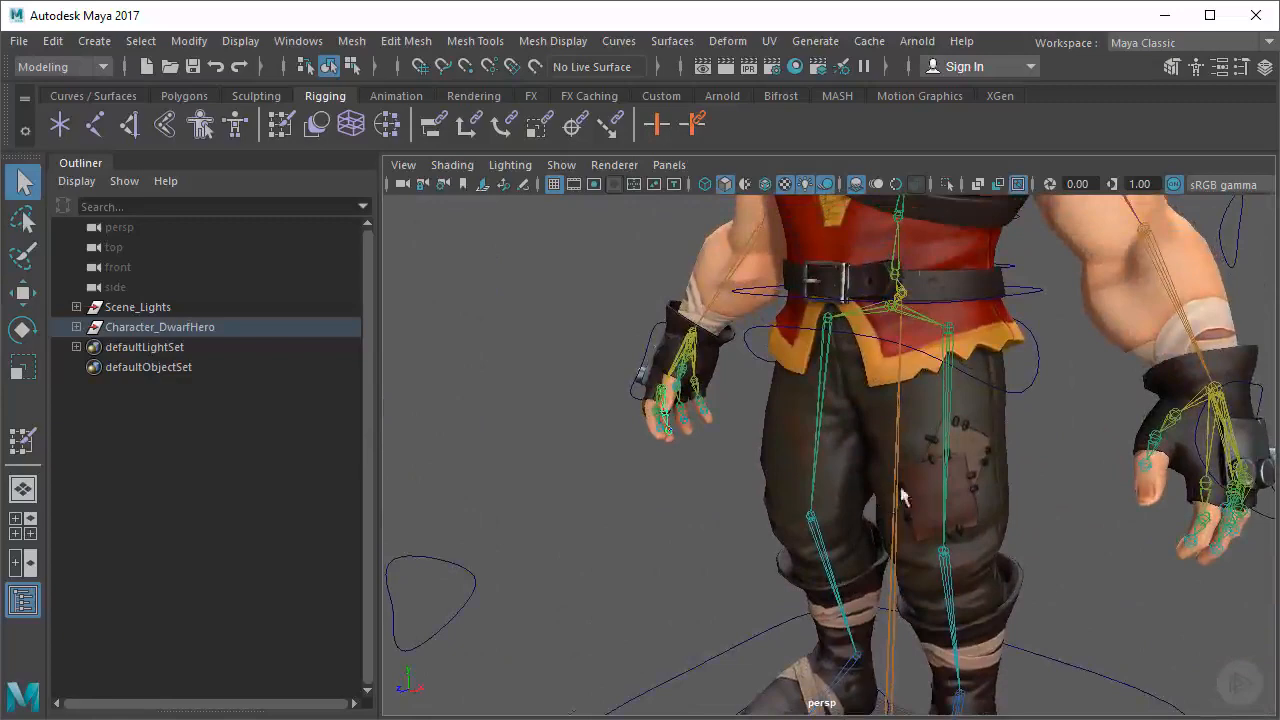
middle_click_drag(979, 430, 771, 346, "alt")
right_click_drag(886, 376, 1036, 389, "alt")
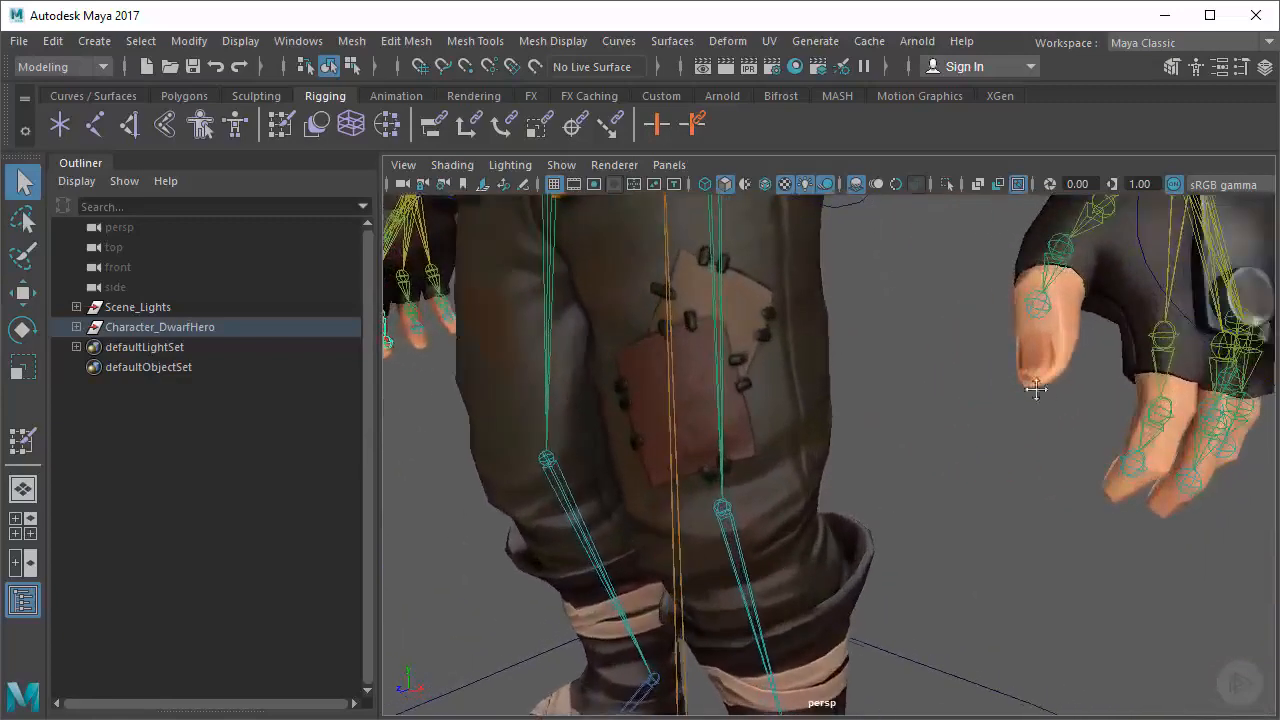
middle_click_drag(1036, 389, 950, 413, "alt")
left_click(965, 425)
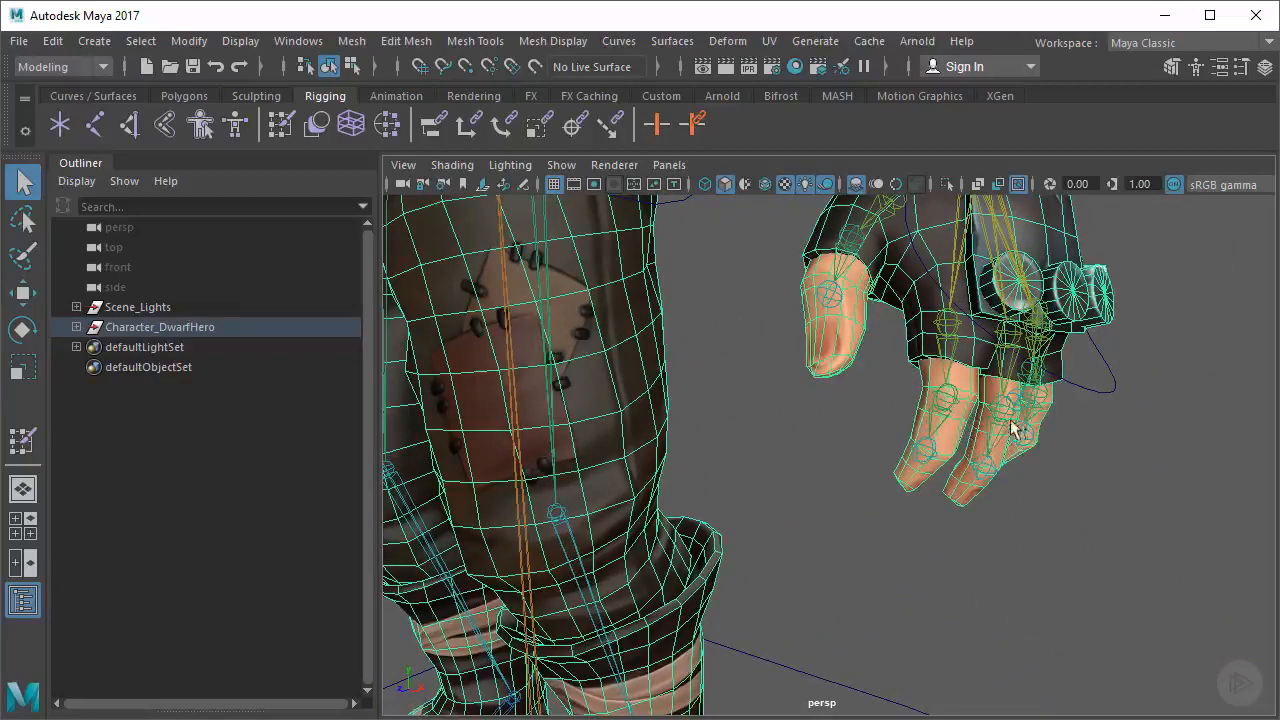
right_click_drag(811, 428, 889, 446, "alt")
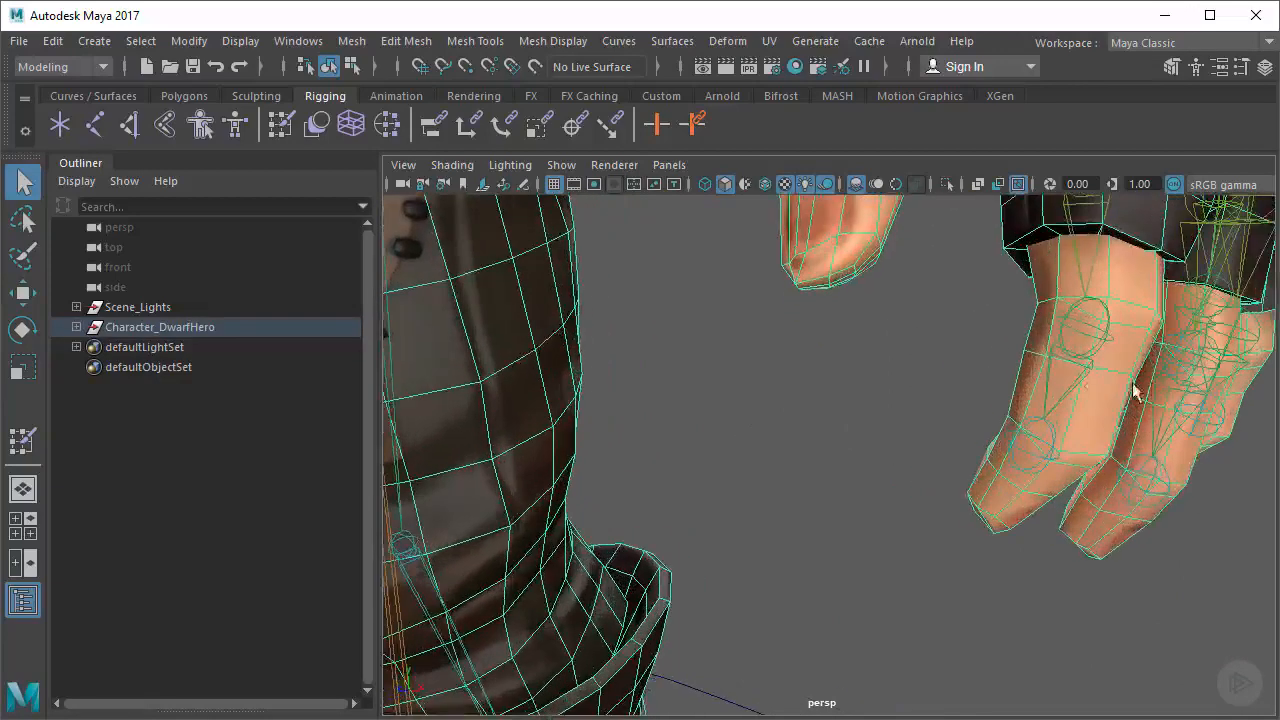
middle_click_drag(1135, 390, 960, 425, "alt")
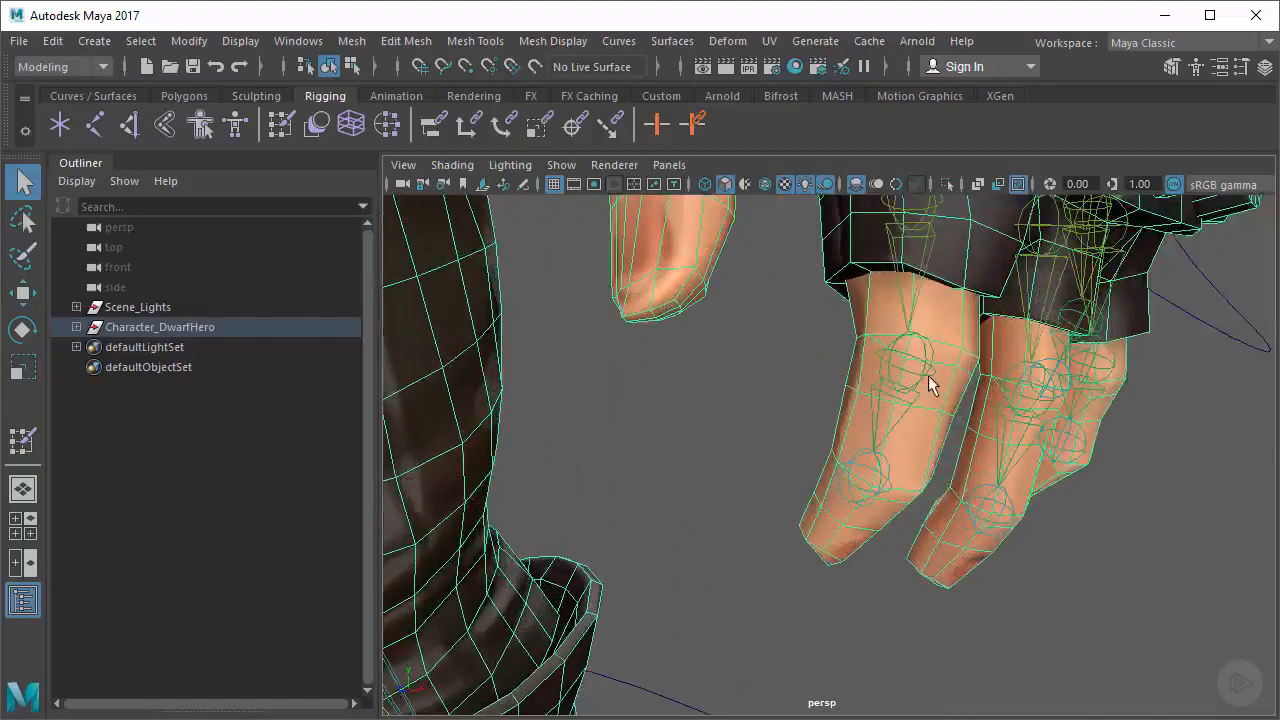
right_click_drag(928, 375, 789, 340, "alt")
middle_click_drag(789, 340, 893, 420, "alt")
right_click_drag(940, 420, 886, 407, "alt")
middle_click_drag(886, 360, 976, 410, "alt")
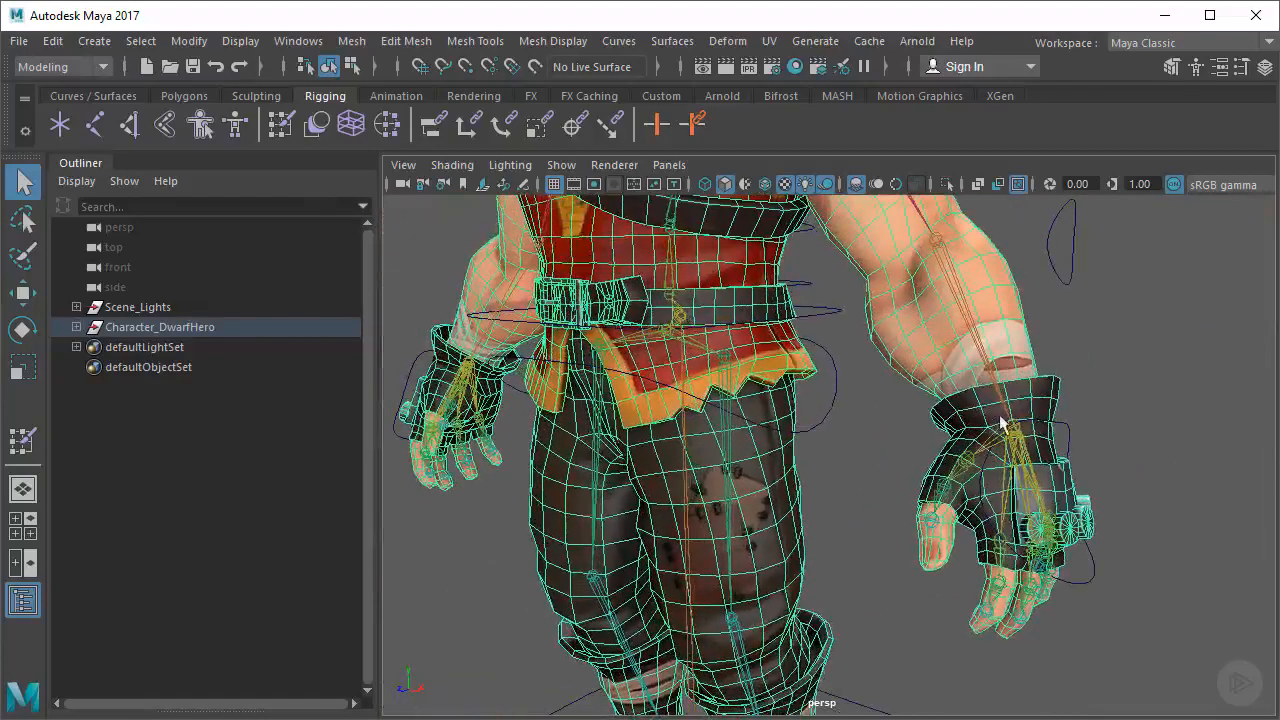
middle_click_drag(835, 372, 916, 516, "alt")
left_click(1148, 400)
left_click_drag(1030, 350, 997, 365, "alt")
right_click_drag(870, 368, 900, 377, "alt")
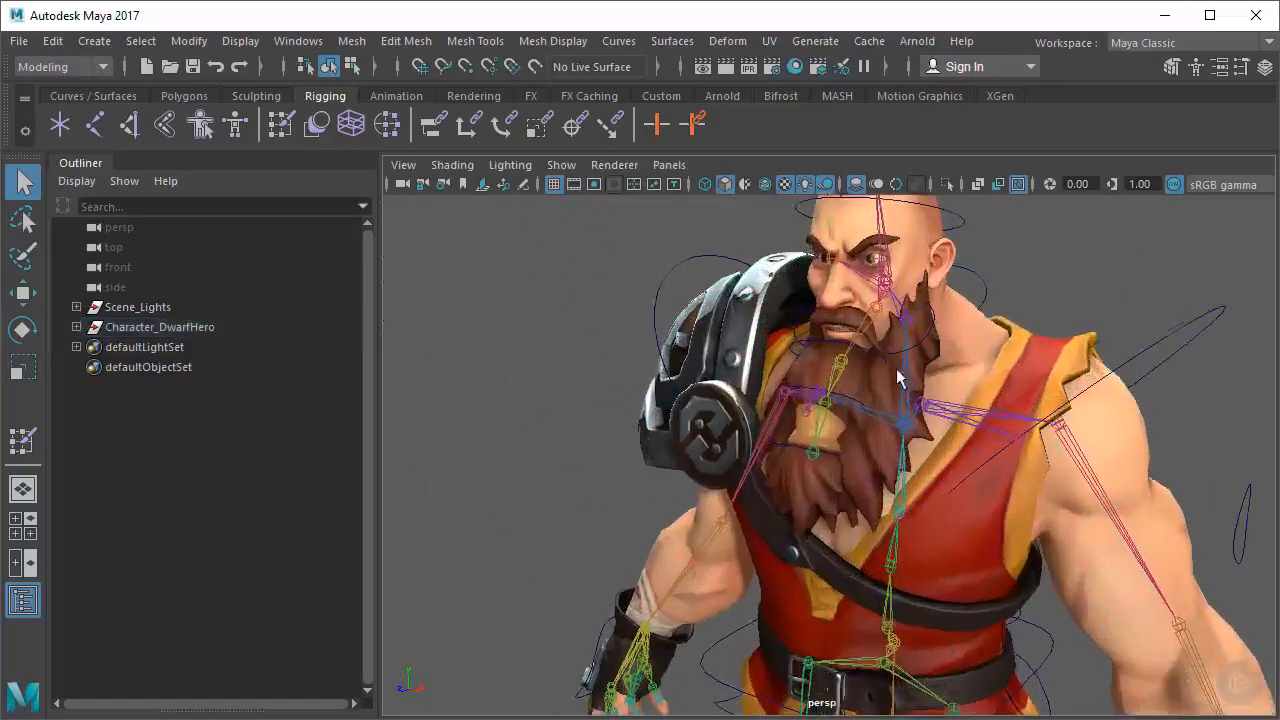
middle_click_drag(900, 377, 911, 426, "alt")
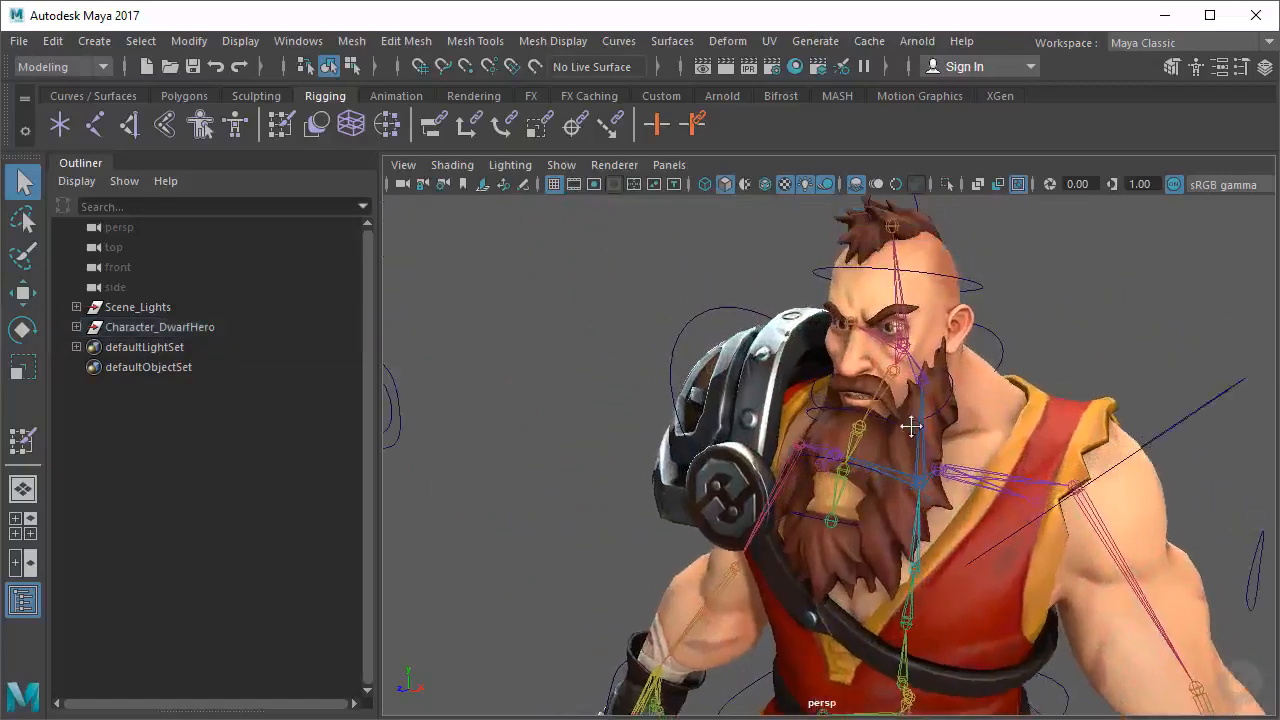